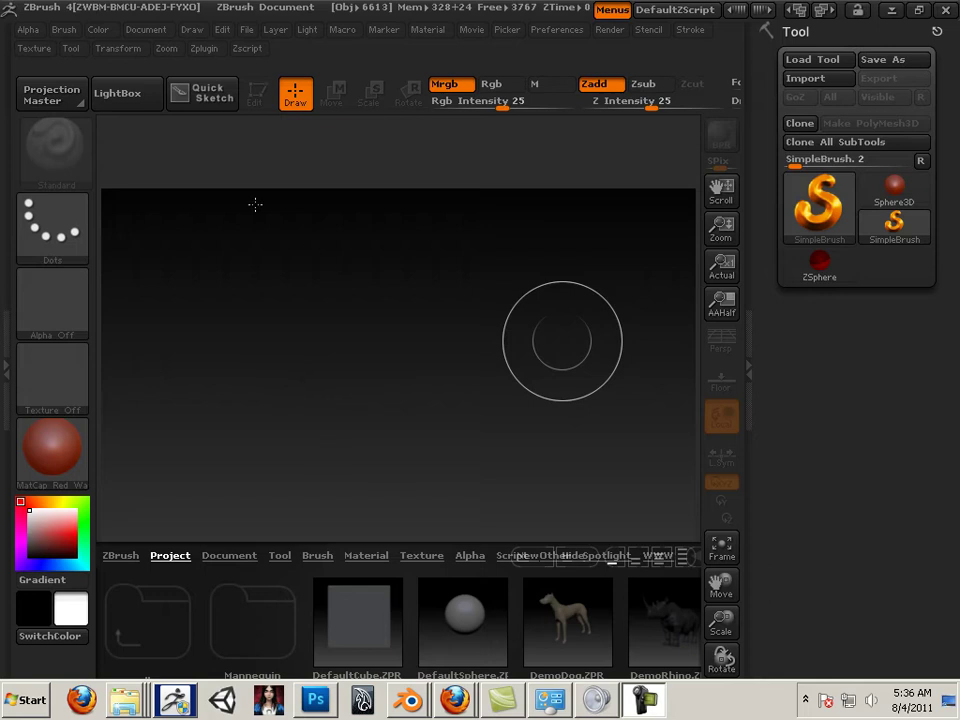
Close ZBrush's LightBox browser so only the empty canvas shows
{"action": "left_click", "coordinate": [107, 96]}
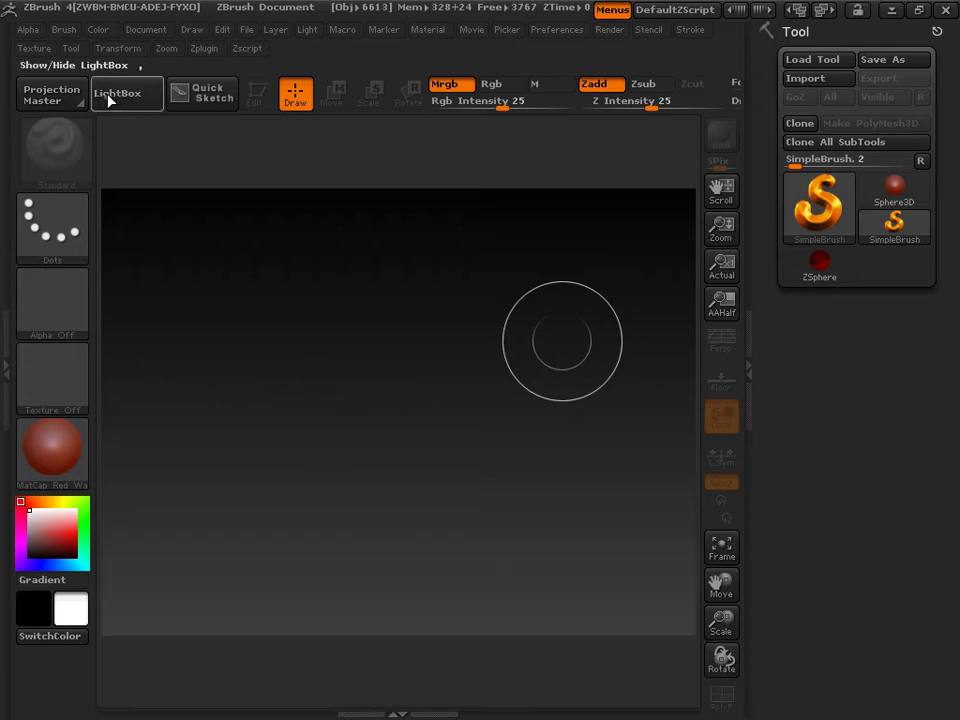
Switch to Blender and set the splash screen's interaction preset to Maya
{"action": "key", "text": "alt+Tab"}
{"action": "key", "text": "alt+Tab"}
{"action": "key", "text": "alt+Tab"}
{"action": "key", "text": "alt+Tab"}
{"action": "key", "text": "alt+Tab"}
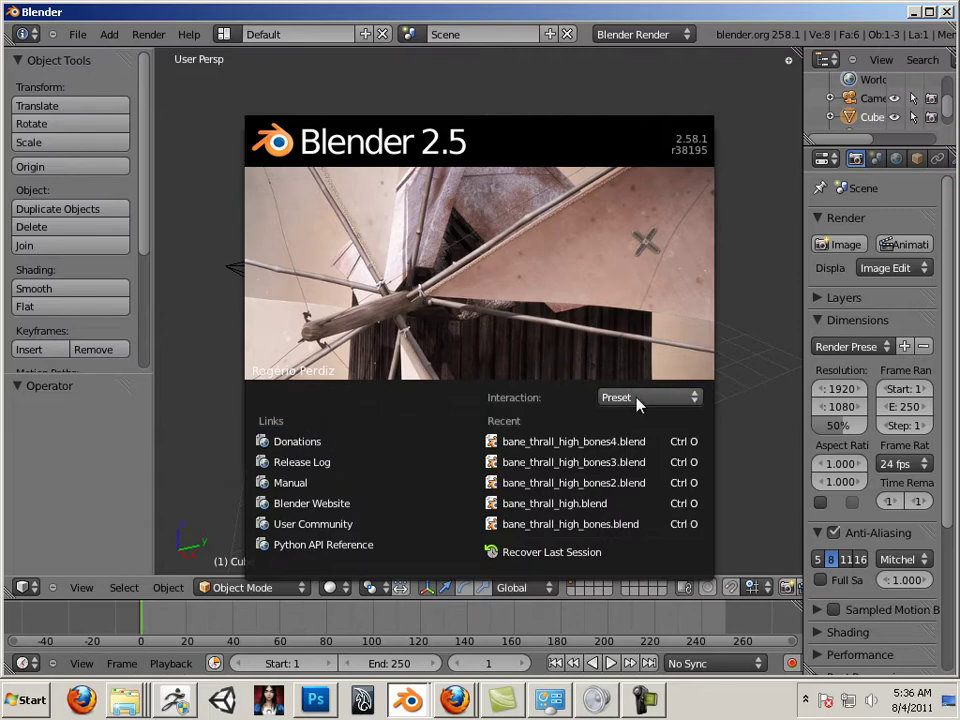
{"action": "left_click", "coordinate": [688, 398]}
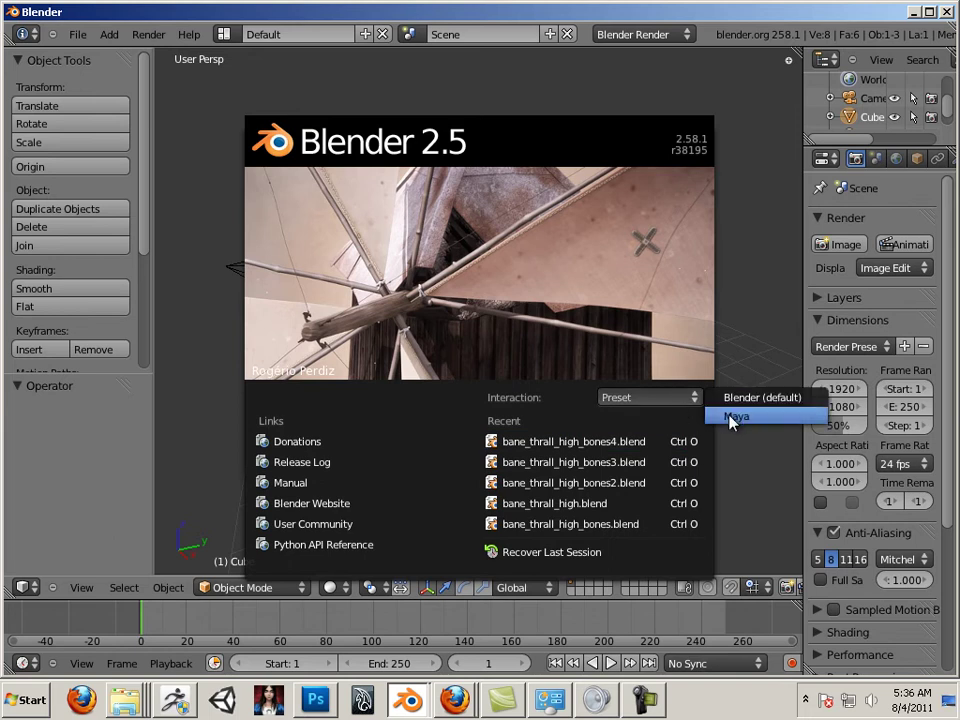
{"action": "left_click", "coordinate": [730, 417]}
{"action": "left_click", "coordinate": [722, 414]}
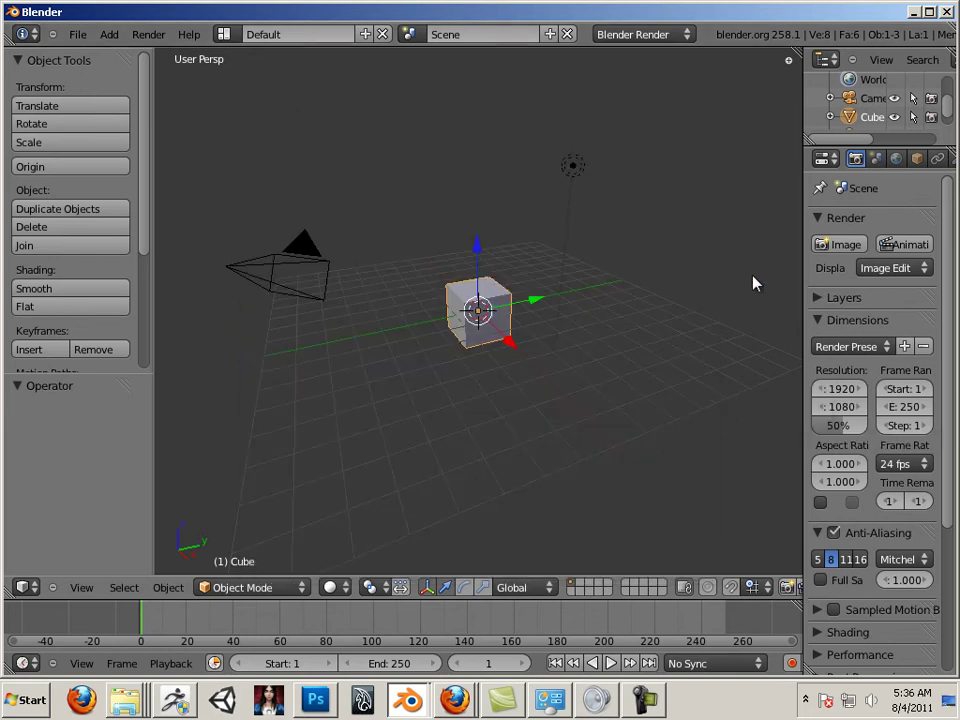
Confirm the Maya keymap under User Preferences > Input, then close preferences
{"action": "left_click", "coordinate": [83, 39]}
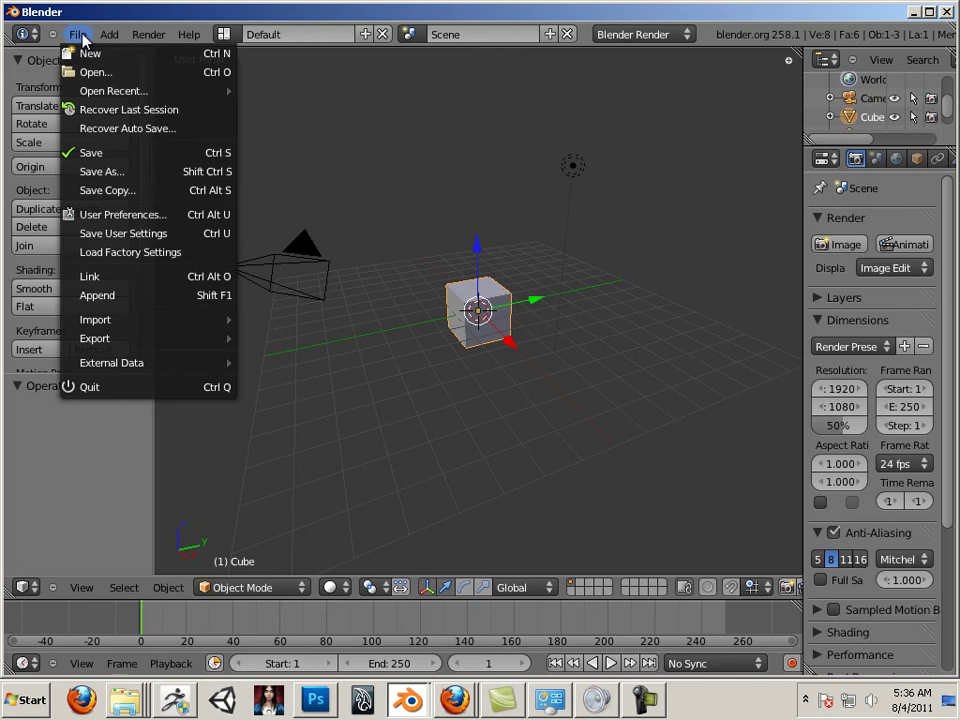
{"action": "left_click", "coordinate": [100, 213]}
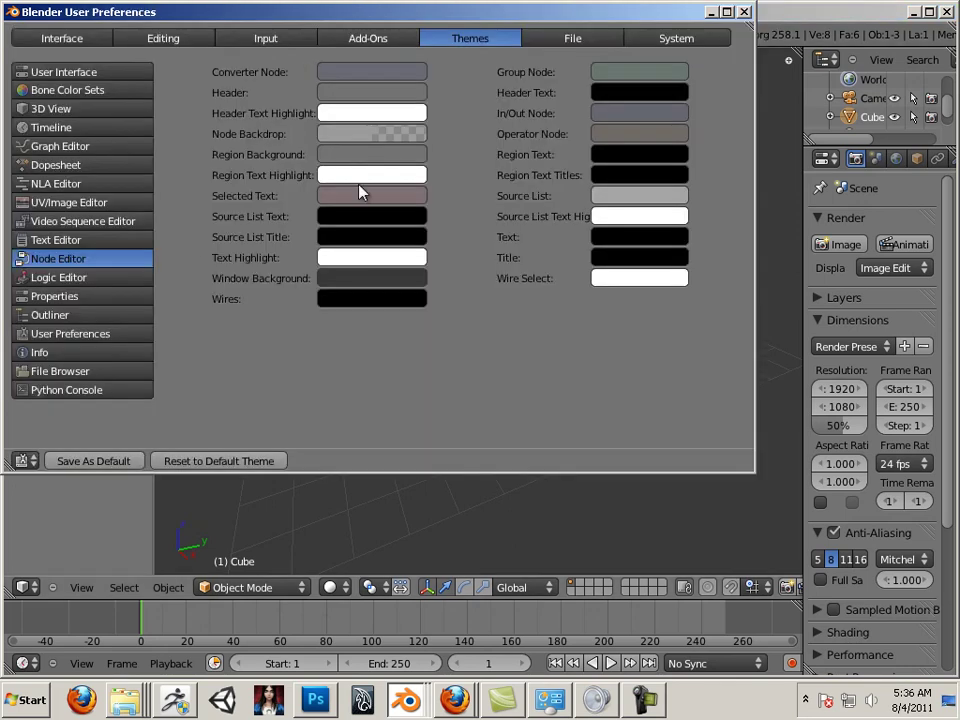
{"action": "left_click", "coordinate": [274, 39]}
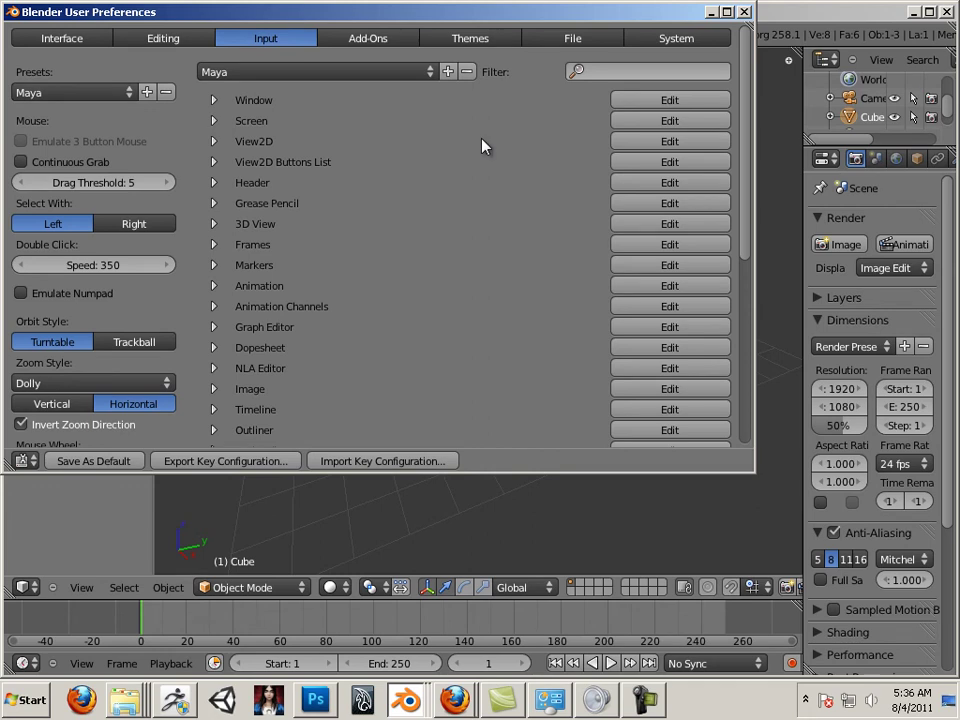
{"action": "left_click", "coordinate": [744, 12]}
{"action": "middle_click_drag", "start_coordinate": [558, 358], "coordinate": [452, 318]}
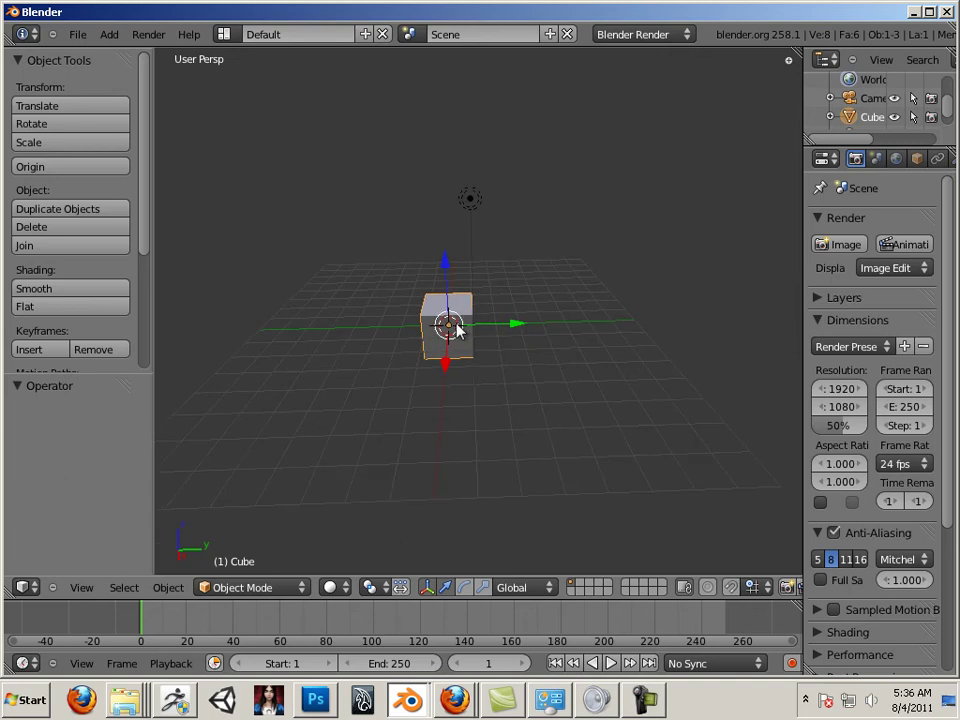
Move the default cube with its manipulator arrows, lowering it along Z
{"action": "key", "text": "g"}
{"action": "left_click", "coordinate": [416, 265]}
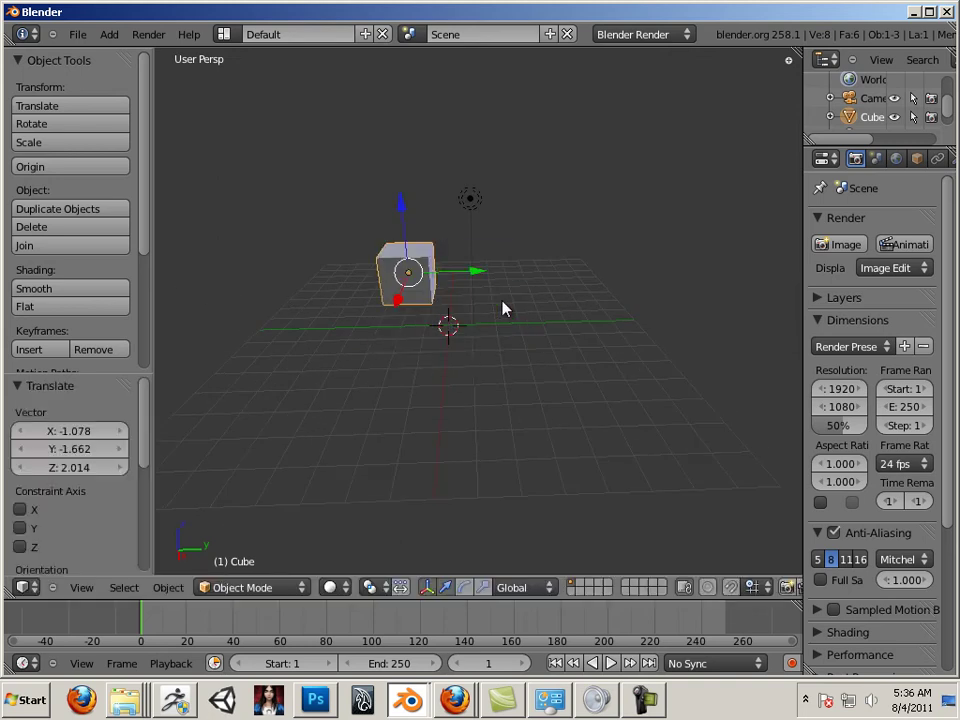
{"action": "middle_click_drag", "start_coordinate": [557, 356], "coordinate": [561, 403]}
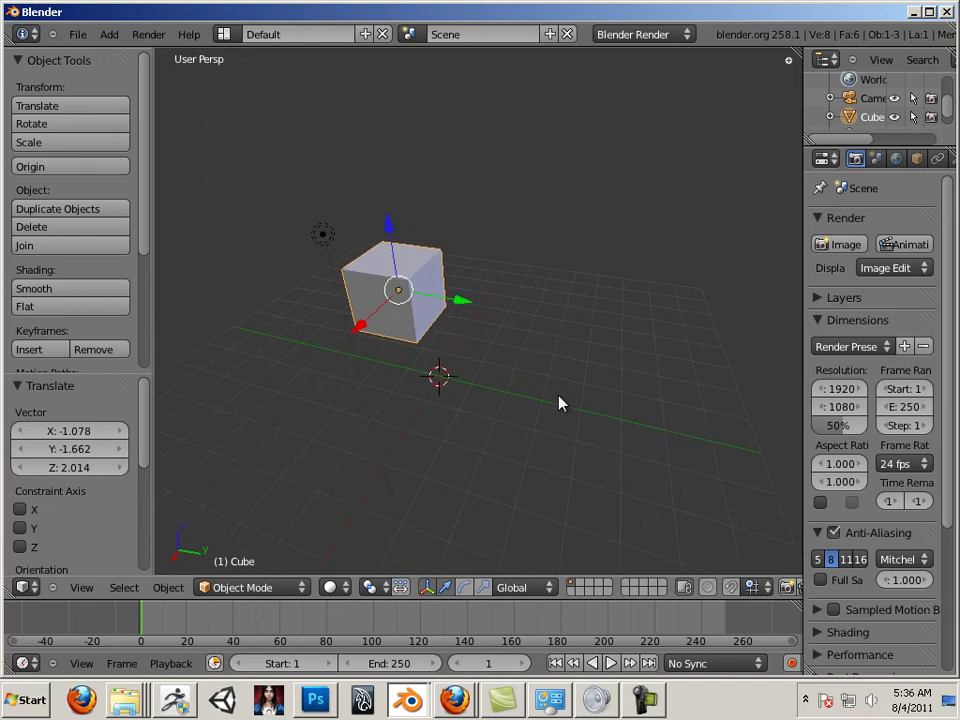
{"action": "left_click_drag", "start_coordinate": [461, 306], "coordinate": [505, 315]}
{"action": "left_click_drag", "start_coordinate": [461, 257], "coordinate": [440, 287]}
Cycle the manipulator between rotate, move and scale handles while inspecting the cube
{"action": "key", "text": "ctrl+alt+r"}
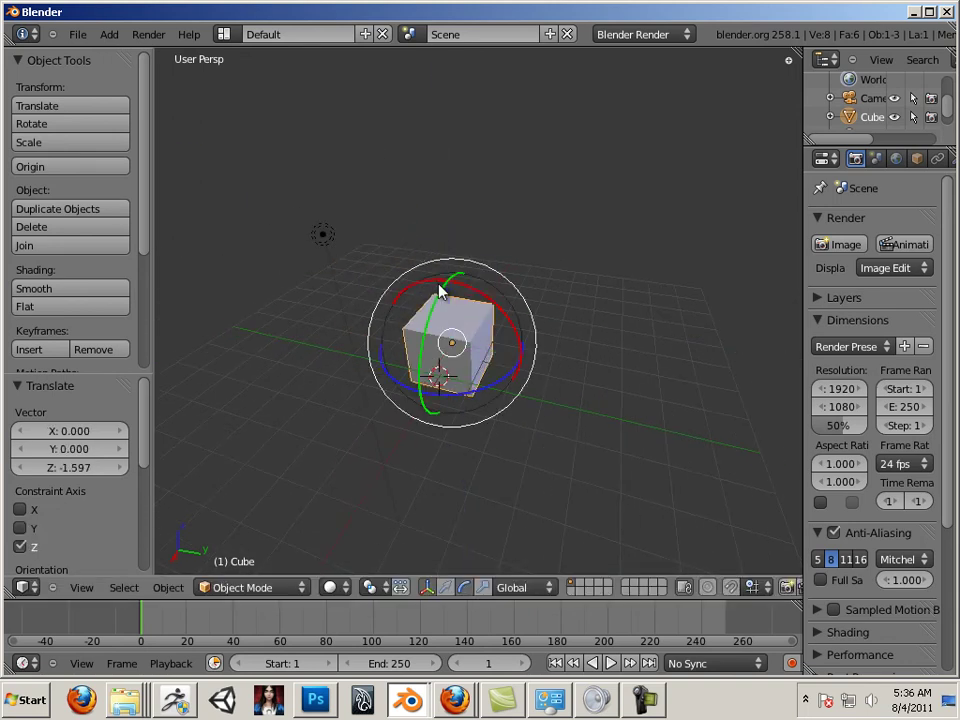
{"action": "key", "text": "ctrl+alt+g"}
{"action": "key", "text": "ctrl+alt+s"}
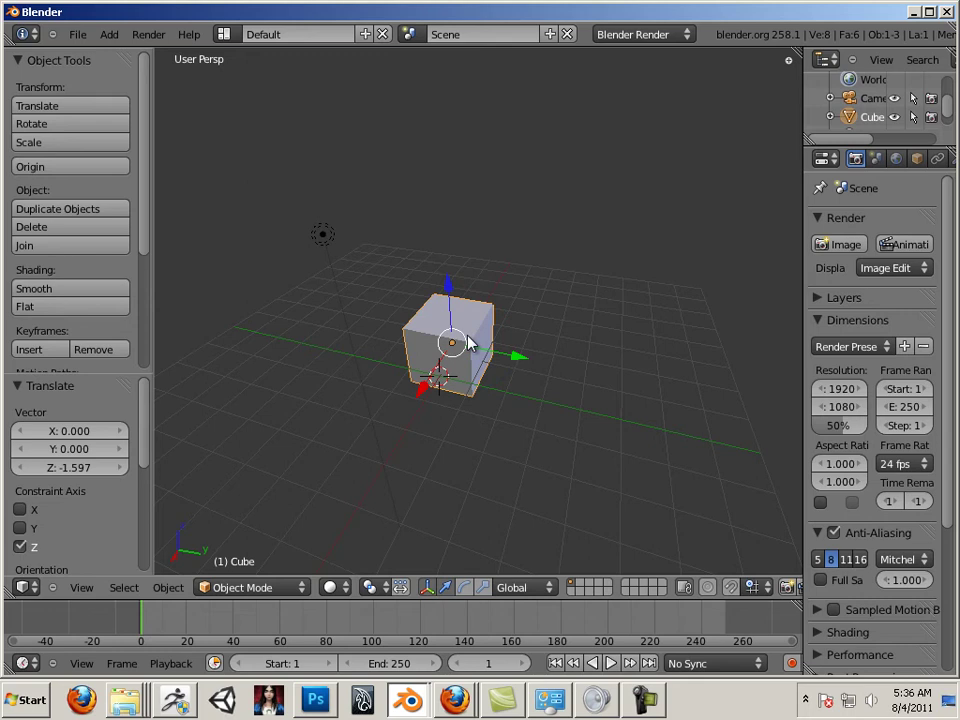
{"action": "key", "text": "ctrl+alt+r"}
{"action": "key", "text": "ctrl+alt+s"}
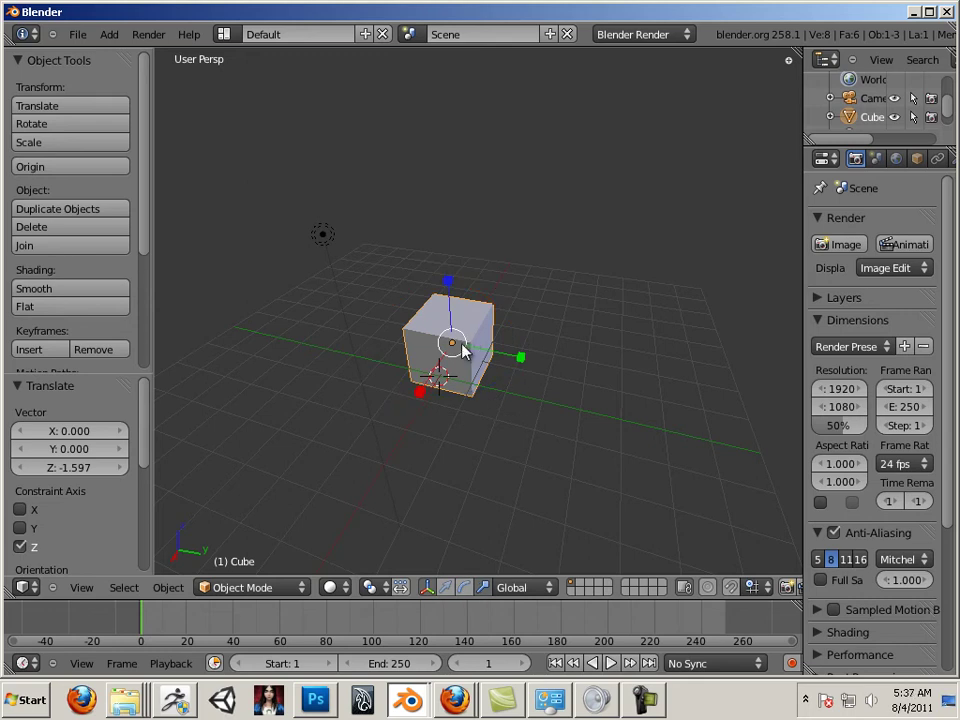
{"action": "scroll", "coordinate": [455, 345], "scroll_direction": "up", "scroll_amount": 2}
{"action": "scroll", "coordinate": [500, 365], "scroll_direction": "up", "scroll_amount": 4}
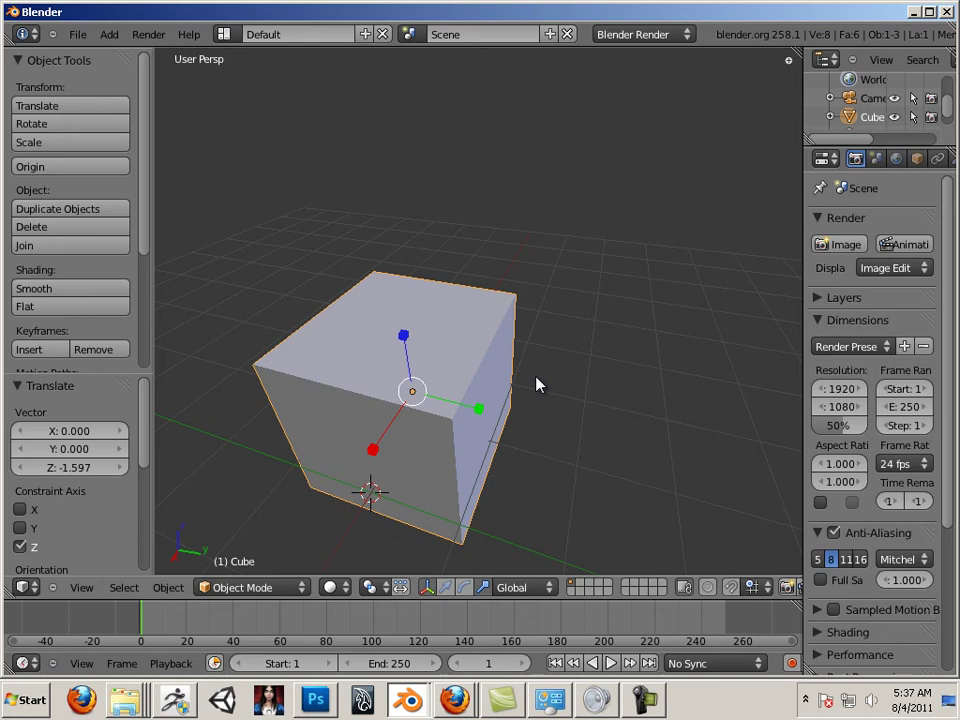
{"action": "scroll", "coordinate": [540, 386], "scroll_direction": "down", "scroll_amount": 3}
{"action": "middle_click_drag", "start_coordinate": [542, 390], "coordinate": [572, 368]}
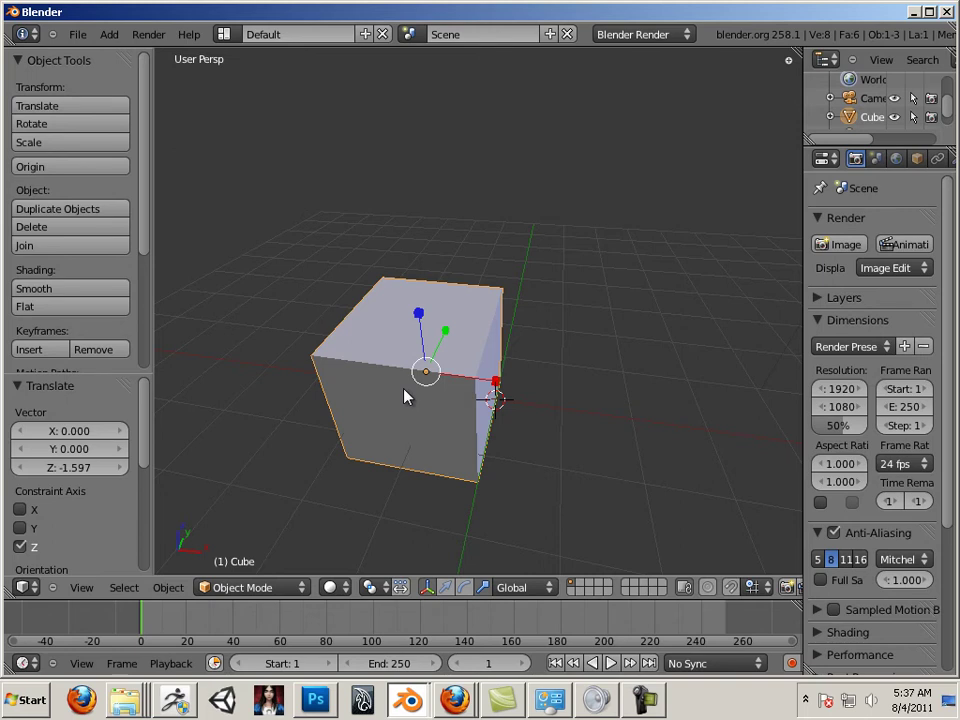
{"action": "scroll", "coordinate": [455, 373], "scroll_direction": "down", "scroll_amount": 1, "text": "shift"}
{"action": "scroll", "coordinate": [500, 385], "scroll_direction": "up", "scroll_amount": 1, "text": "shift"}
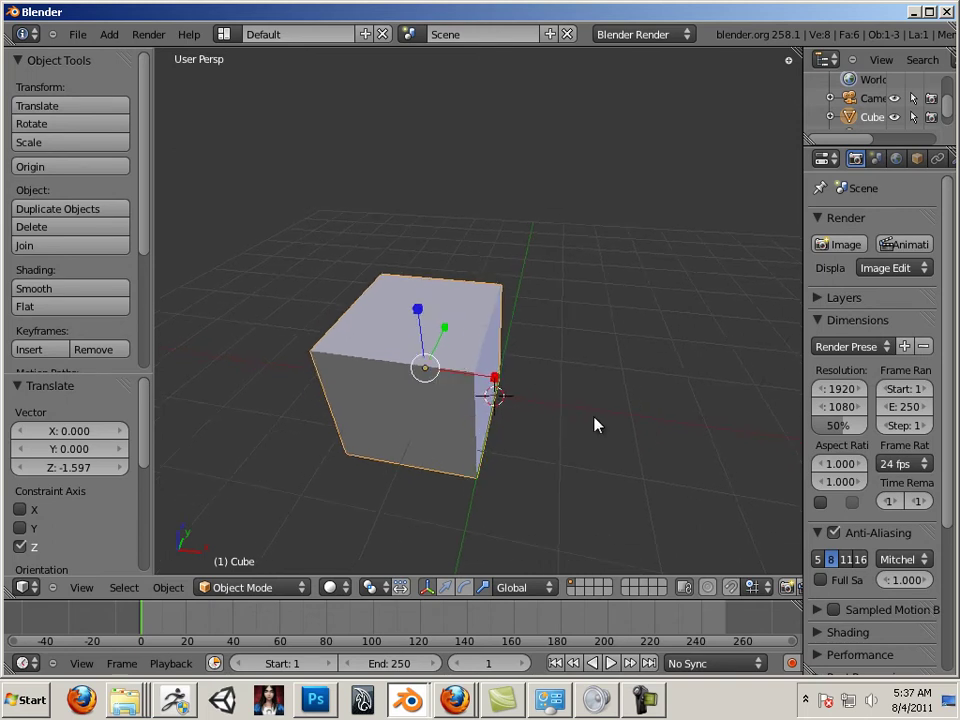
{"action": "middle_click_drag", "start_coordinate": [594, 425], "coordinate": [566, 441]}
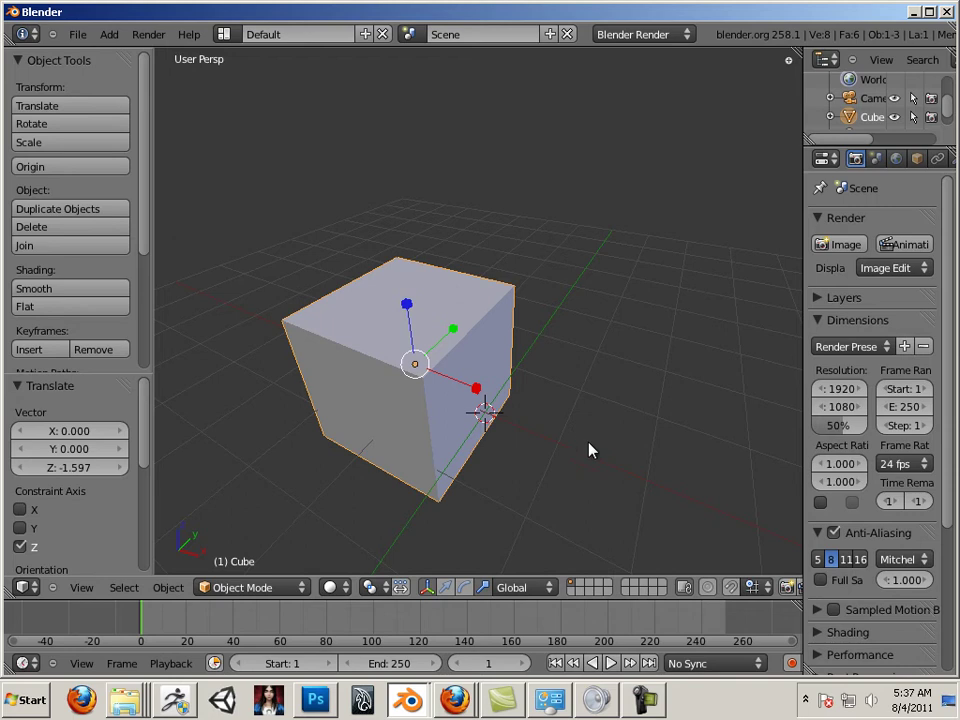
{"action": "mouse_move", "coordinate": [602, 437]}
{"action": "middle_mouse_down"}
{"action": "mouse_move", "coordinate": [576, 403]}
{"action": "mouse_move", "coordinate": [584, 430]}
{"action": "middle_mouse_up"}
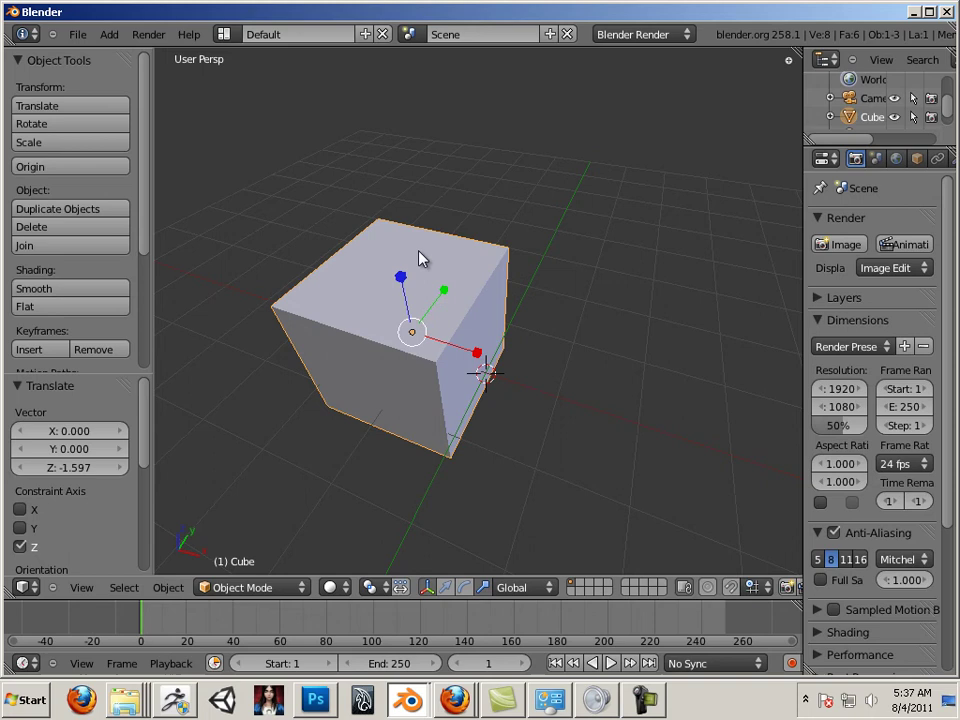
{"action": "left_click", "coordinate": [272, 592]}
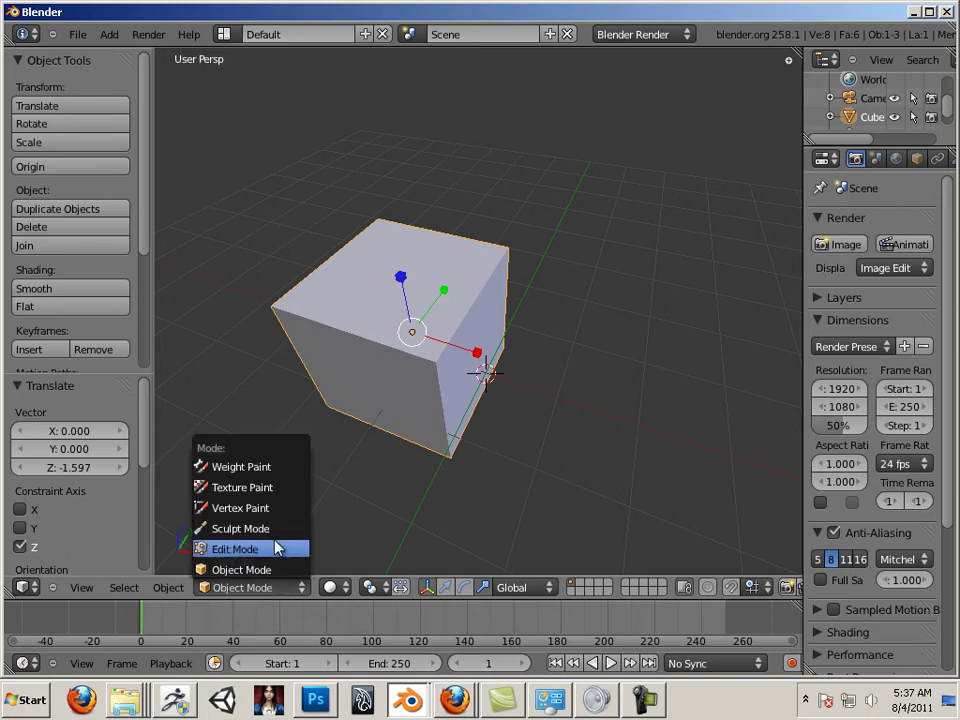
{"action": "left_click", "coordinate": [268, 546]}
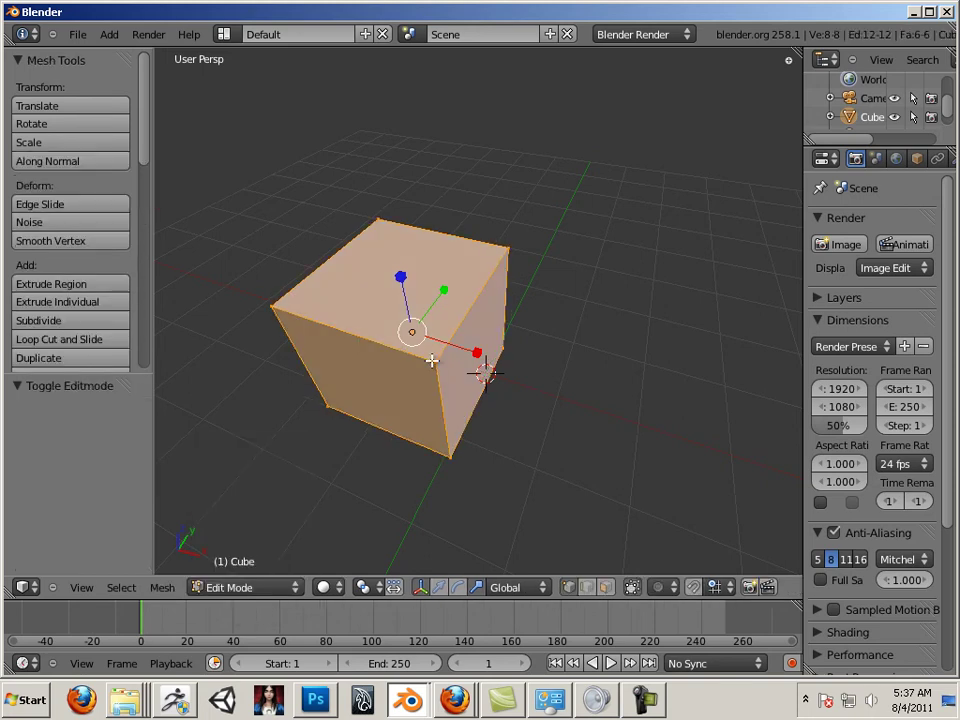
{"action": "left_click", "coordinate": [588, 588]}
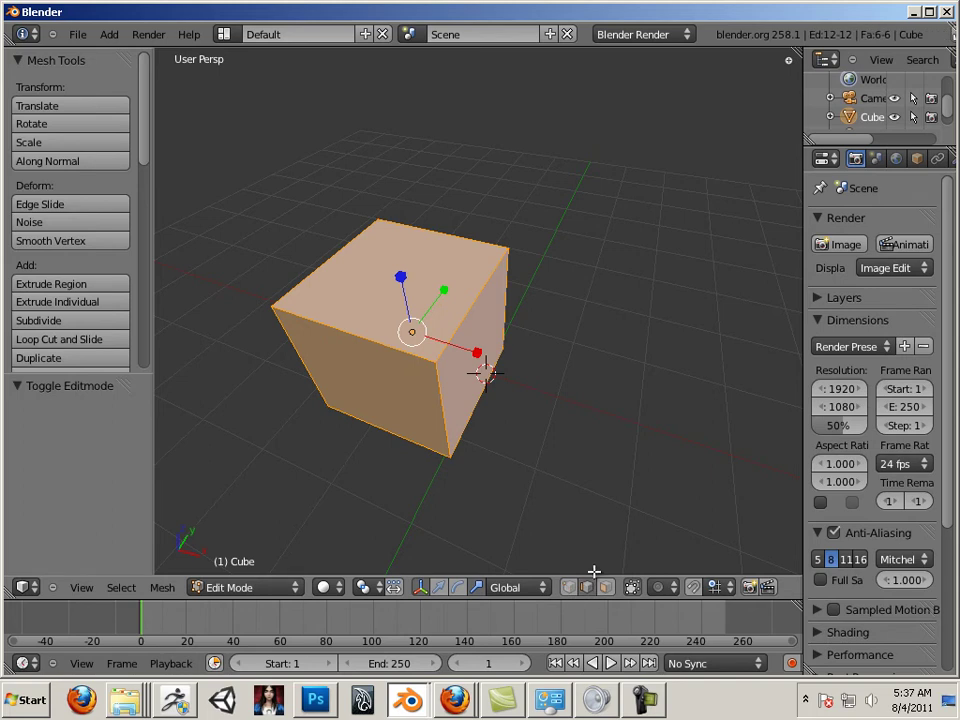
{"action": "left_click", "coordinate": [603, 589]}
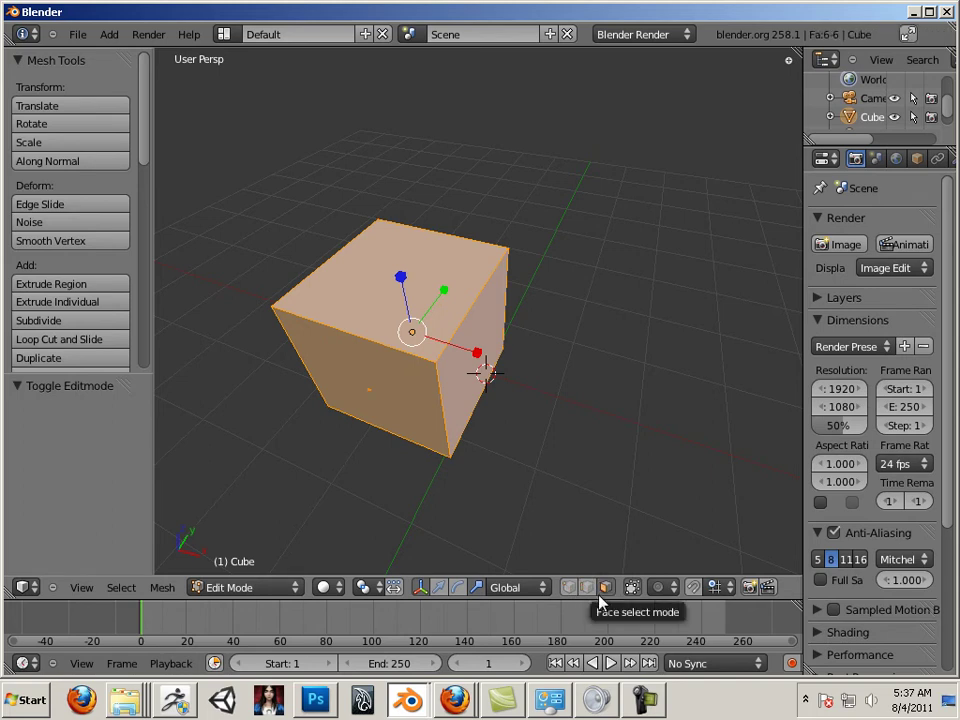
{"action": "left_click", "coordinate": [570, 588]}
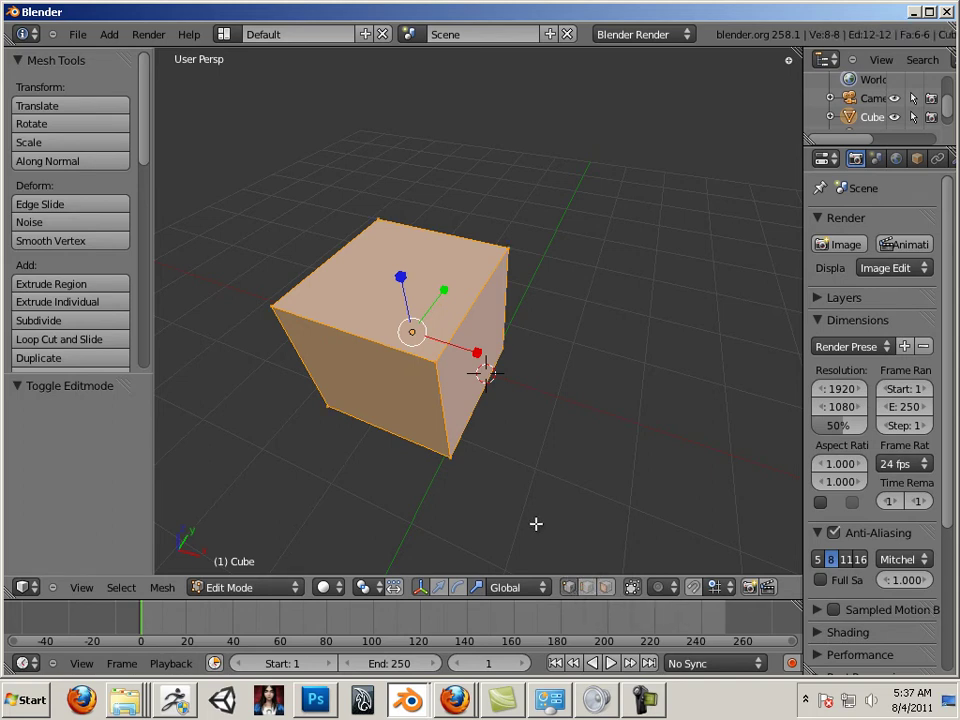
{"action": "key", "text": "Tab"}
{"action": "scroll", "coordinate": [400, 460], "scroll_direction": "down", "scroll_amount": 4}
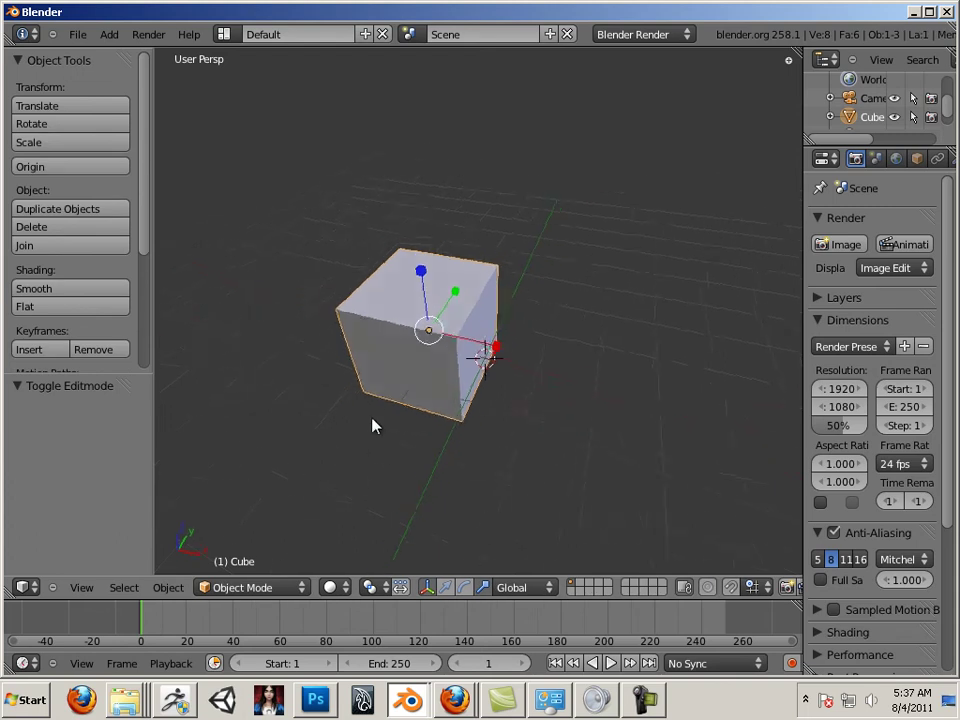
{"action": "middle_click_drag", "start_coordinate": [373, 424], "coordinate": [408, 424]}
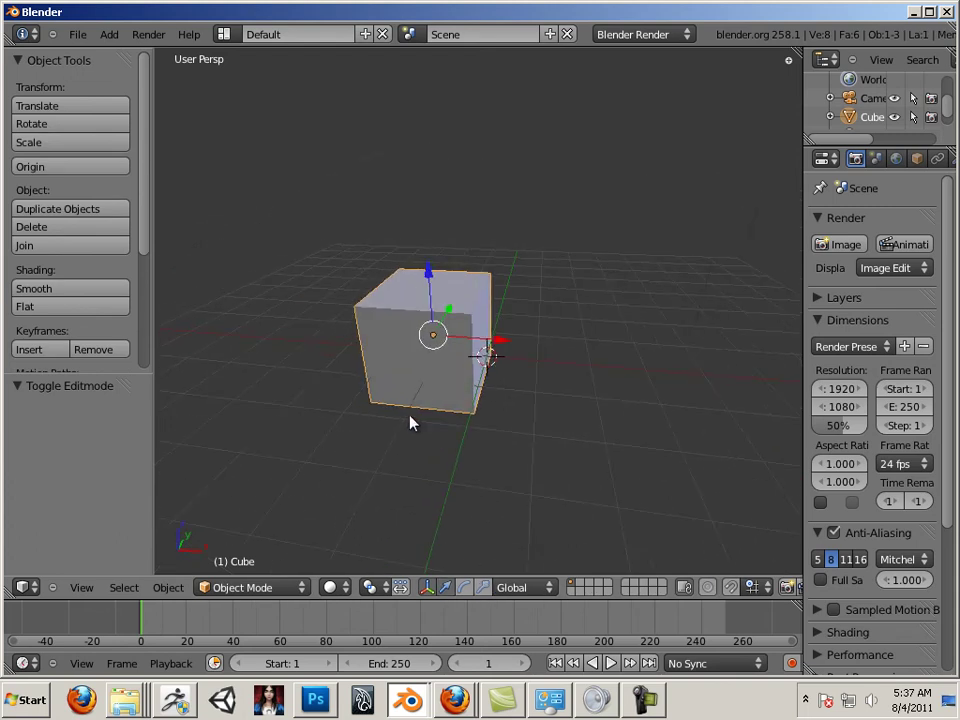
{"action": "left_click_drag", "start_coordinate": [498, 343], "coordinate": [397, 334]}
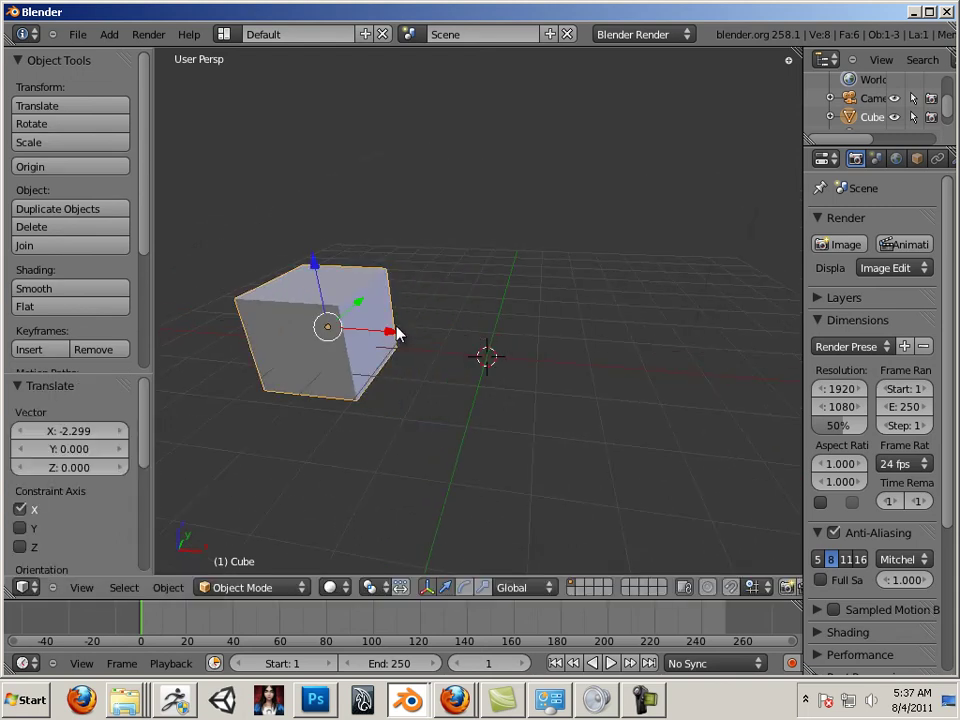
{"action": "key", "text": "shift+d"}
{"action": "right_click", "coordinate": [397, 334]}
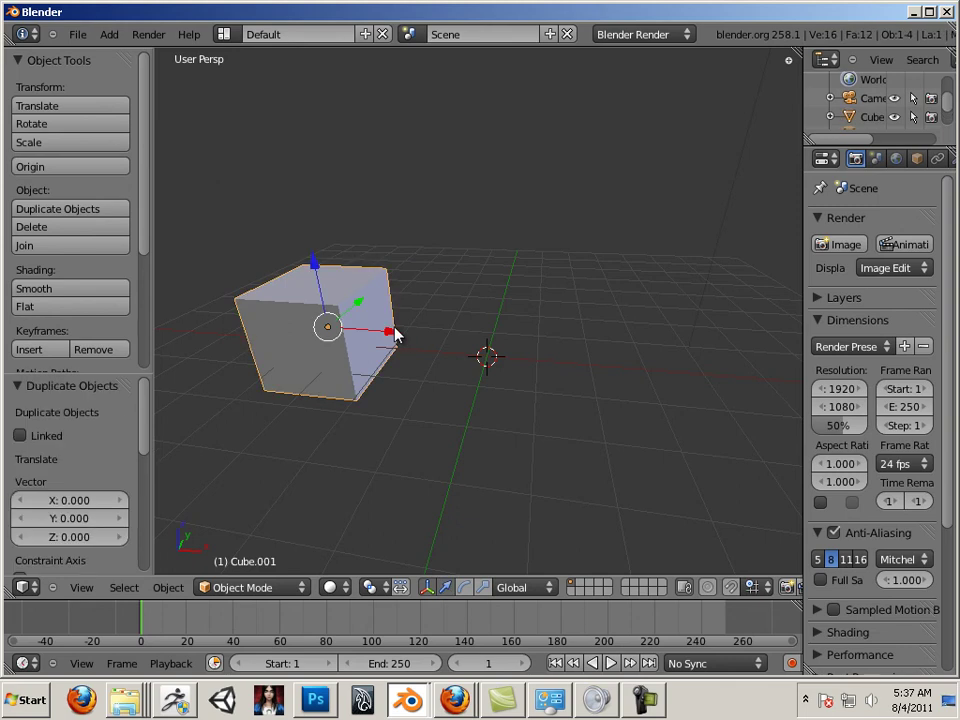
{"action": "left_click_drag", "start_coordinate": [397, 337], "coordinate": [742, 403]}
{"action": "key", "text": "shift+d"}
{"action": "left_click", "coordinate": [560, 370]}
{"action": "right_click", "coordinate": [529, 386]}
{"action": "right_click", "coordinate": [326, 326]}
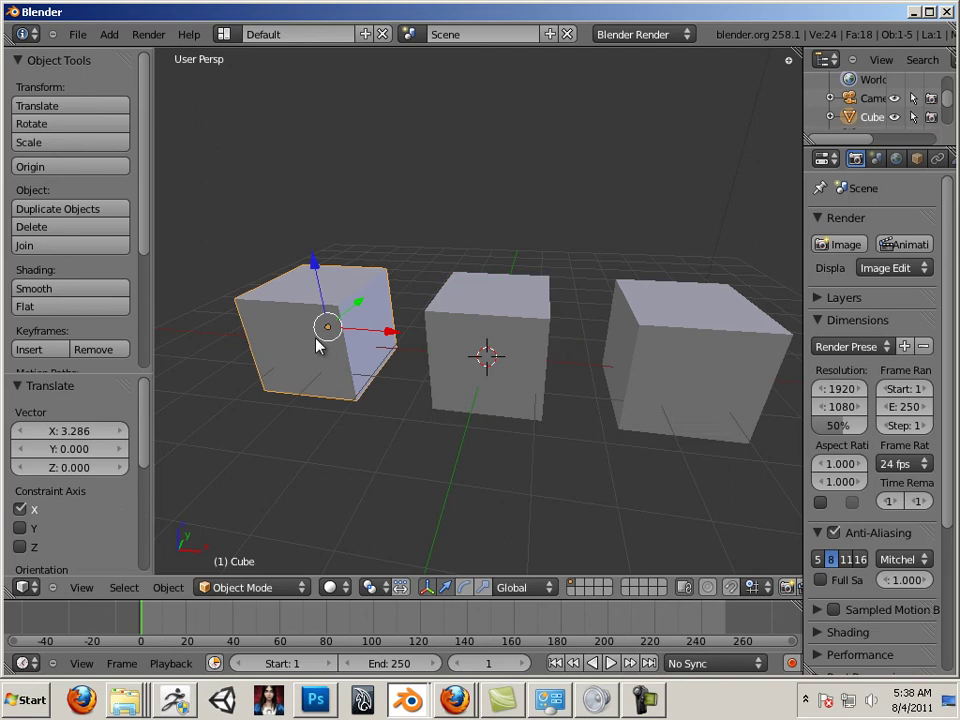
{"action": "right_click", "coordinate": [553, 370]}
{"action": "right_click", "coordinate": [656, 381]}
{"action": "right_click", "coordinate": [313, 343]}
{"action": "middle_click_drag", "start_coordinate": [391, 358], "coordinate": [403, 360]}
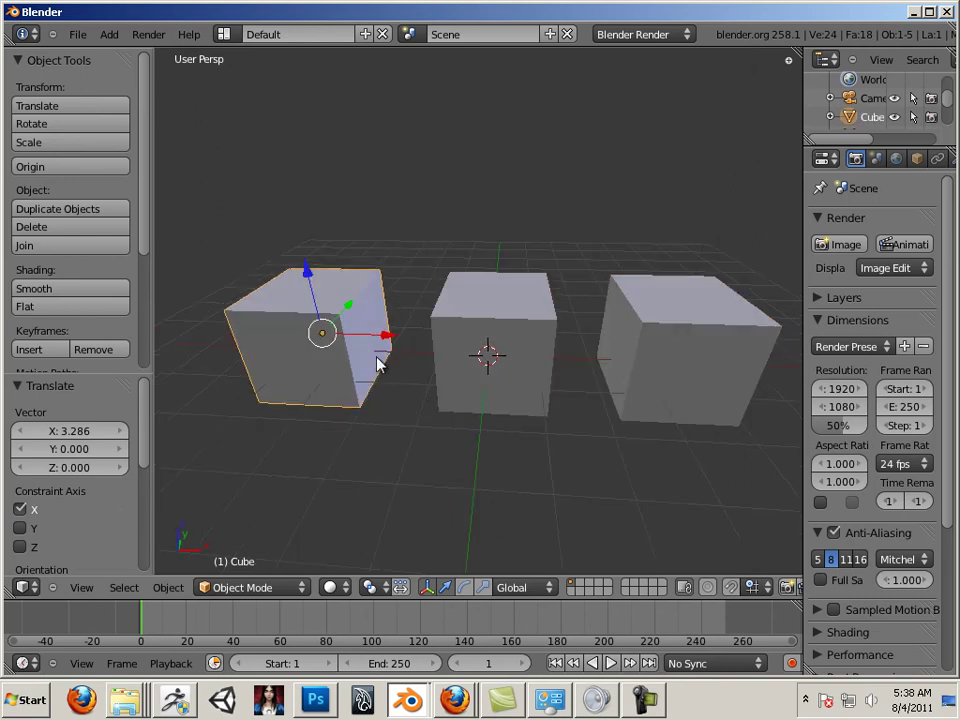
{"action": "key", "text": "Tab"}
{"action": "key", "text": "Tab"}
{"action": "right_click", "coordinate": [456, 386]}
{"action": "key", "text": "Tab"}
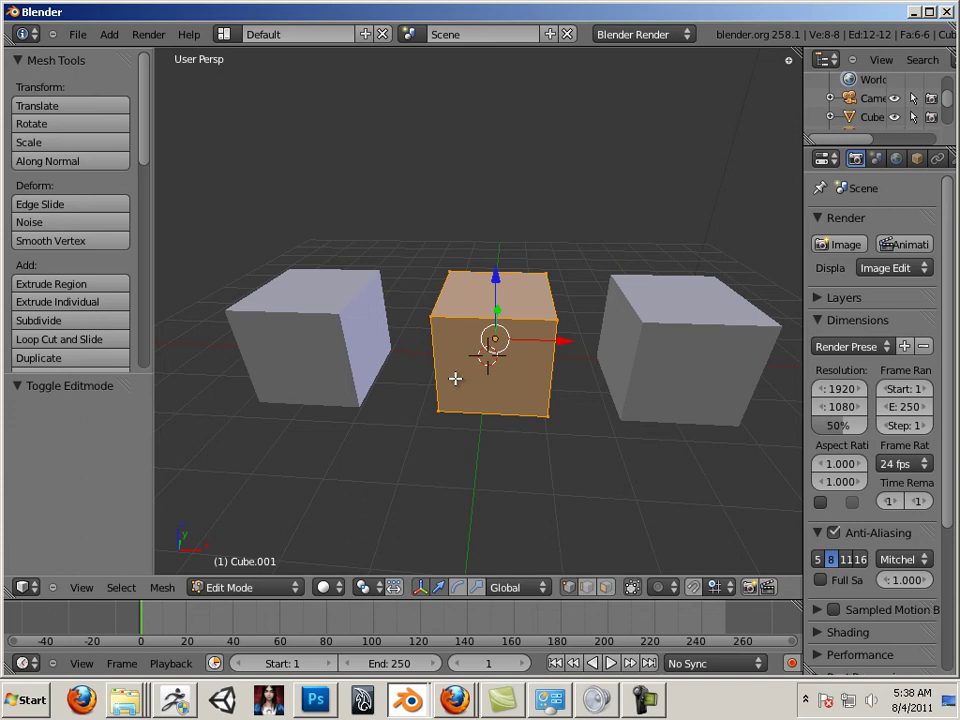
{"action": "key", "text": "Tab"}
{"action": "right_click", "coordinate": [630, 392]}
{"action": "right_click", "coordinate": [486, 381]}
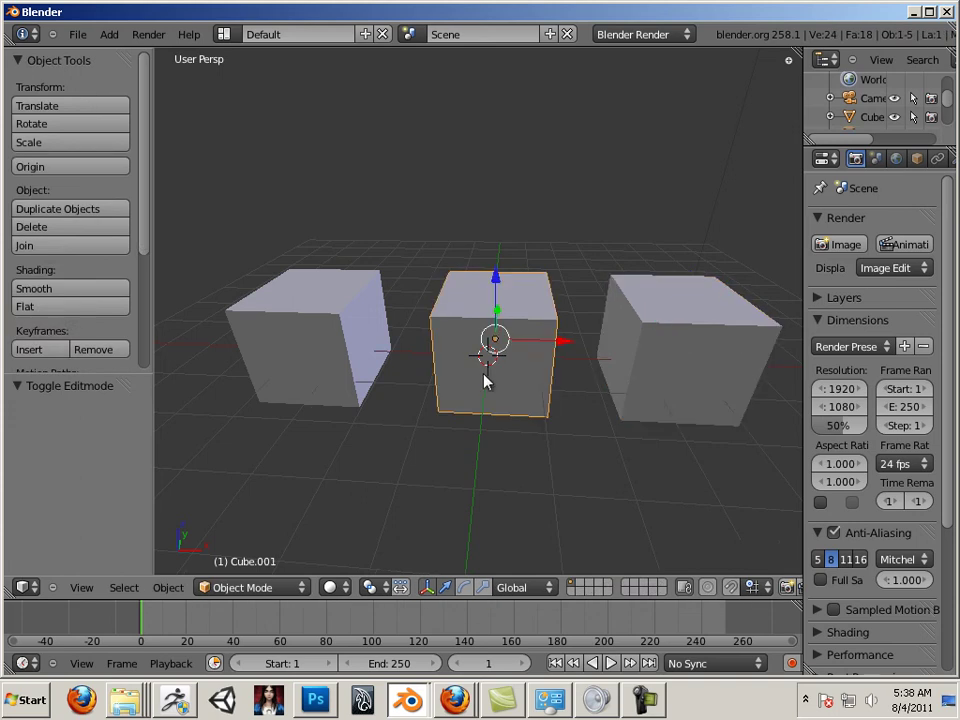
{"action": "key", "text": "Tab"}
{"action": "key", "text": "Tab"}
{"action": "right_click", "coordinate": [333, 353]}
{"action": "key", "text": "Tab"}
{"action": "key", "text": "Tab"}
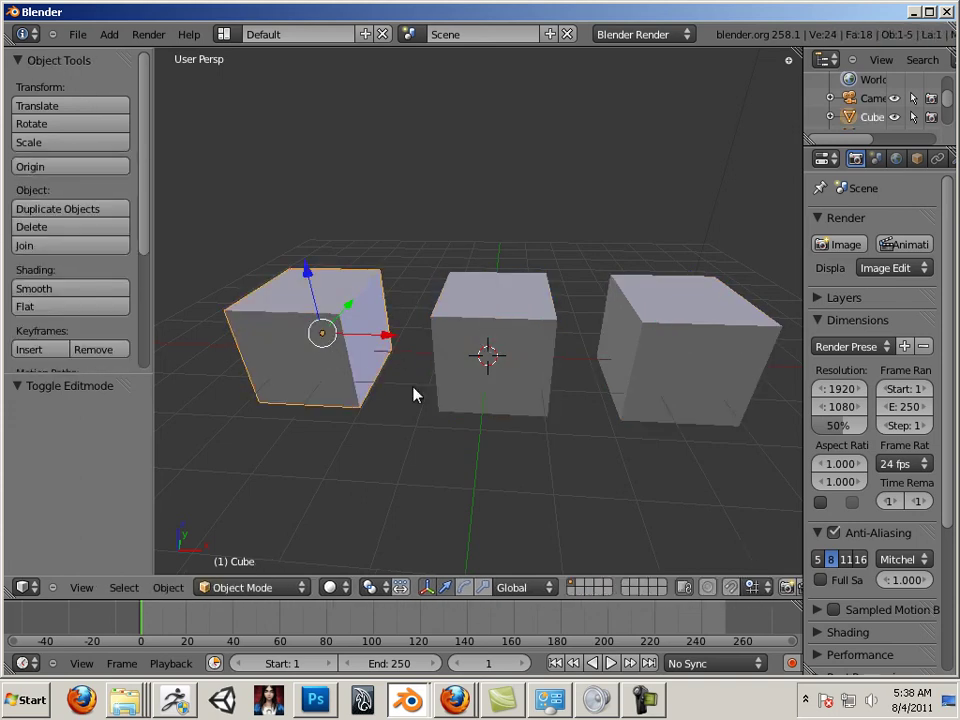
Pan, zoom and orbit until the left cube fills the view from slightly above
{"action": "middle_click_drag", "start_coordinate": [435, 373], "coordinate": [484, 364], "text": "shift"}
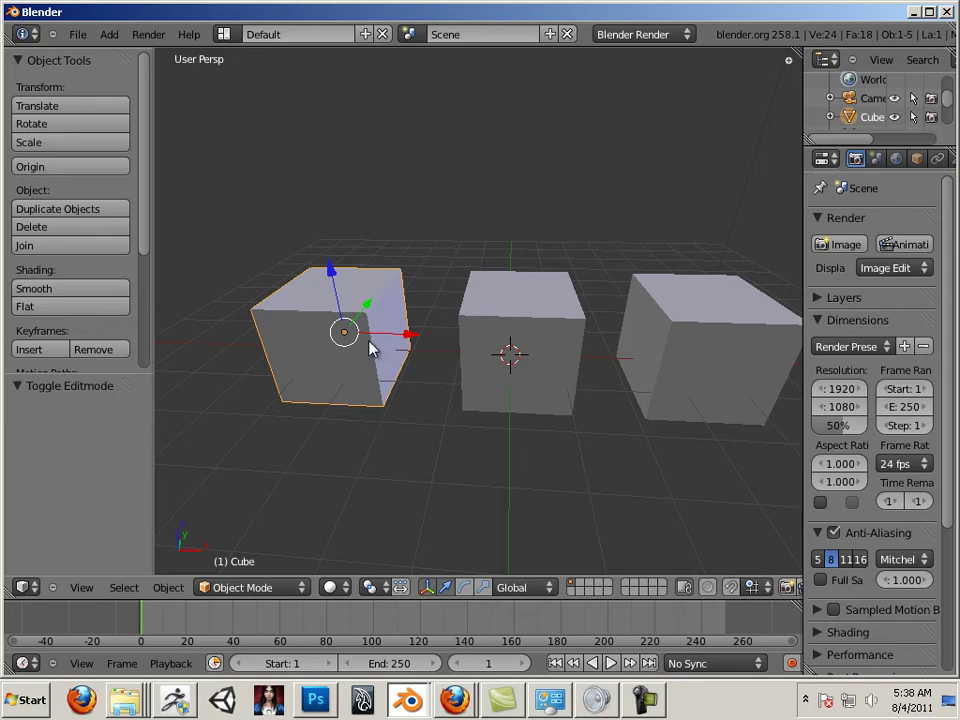
{"action": "scroll", "coordinate": [369, 347], "scroll_direction": "up", "scroll_amount": 3}
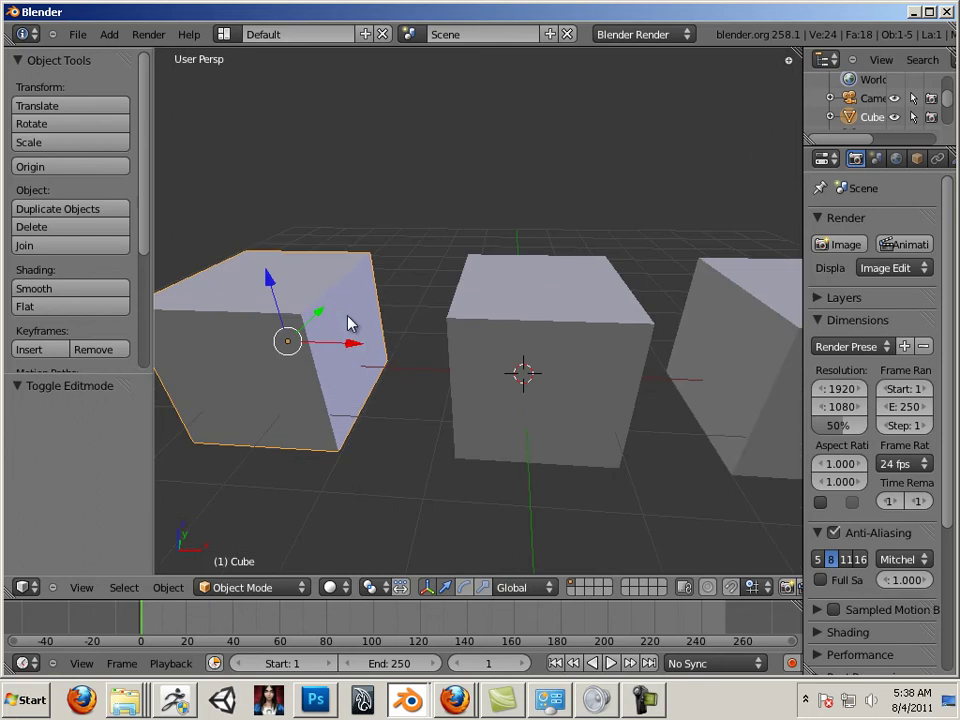
{"action": "middle_click_drag", "start_coordinate": [349, 323], "coordinate": [385, 364], "text": "shift"}
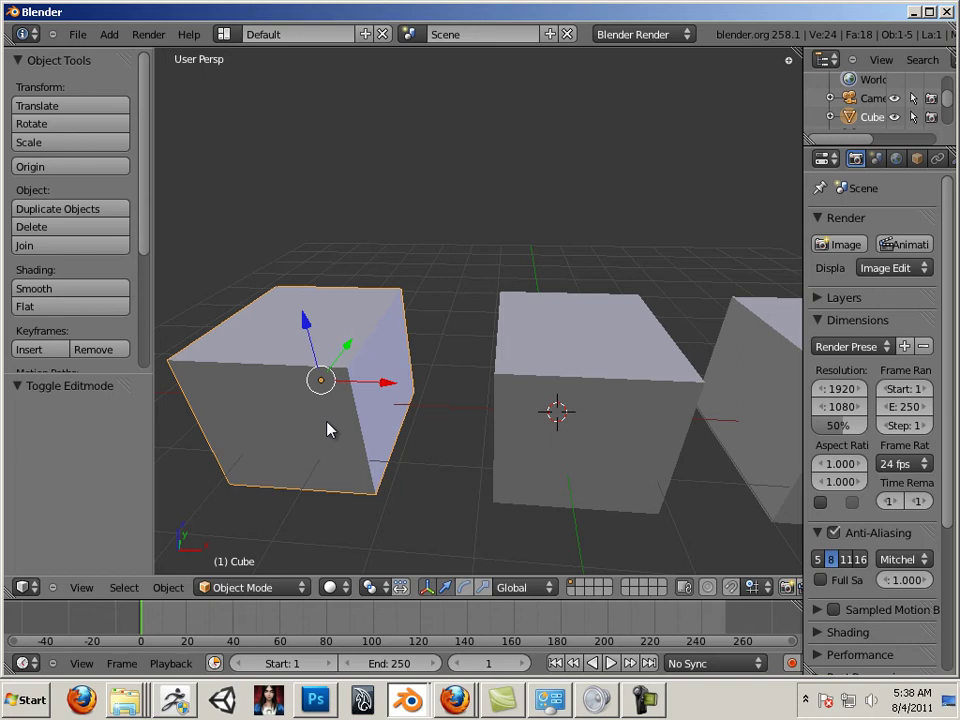
{"action": "scroll", "coordinate": [317, 418], "scroll_direction": "up", "scroll_amount": 2}
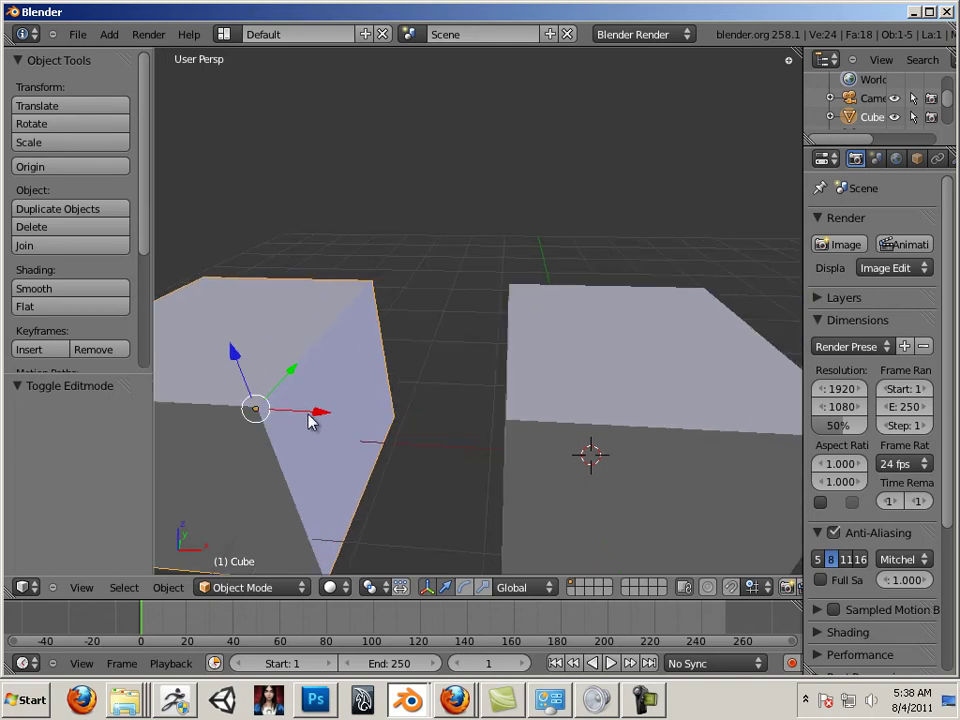
{"action": "middle_click_drag", "start_coordinate": [313, 420], "coordinate": [506, 405], "text": "shift"}
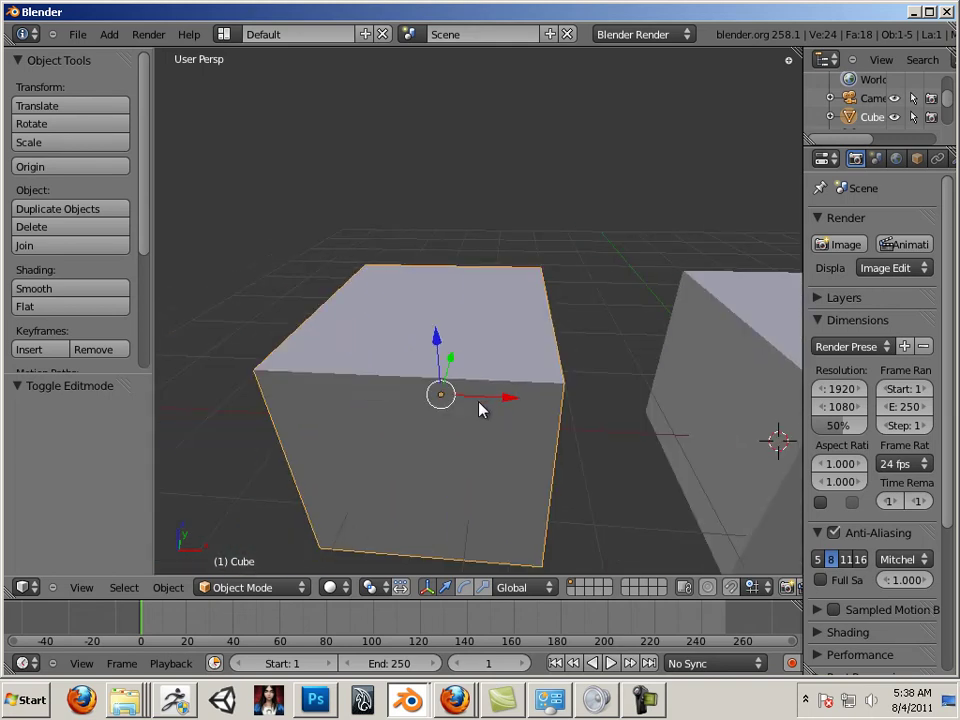
{"action": "mouse_move", "coordinate": [435, 392]}
{"action": "middle_mouse_down"}
{"action": "mouse_move", "coordinate": [468, 366]}
{"action": "mouse_move", "coordinate": [497, 377]}
{"action": "mouse_move", "coordinate": [420, 400]}
{"action": "middle_mouse_up"}
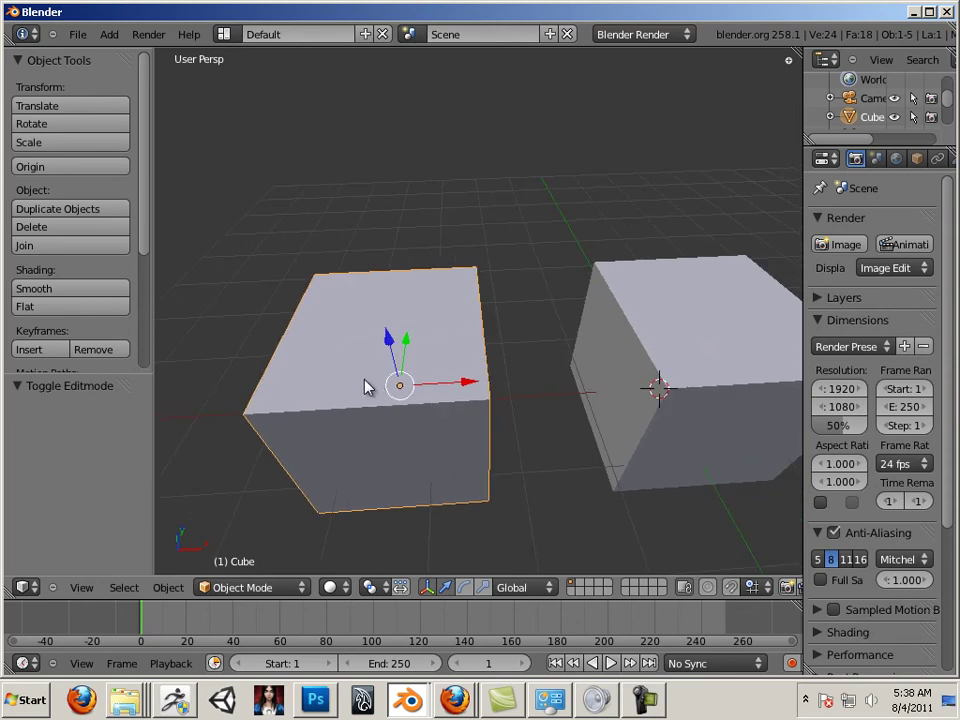
Select the middle cube and enter Edit Mode on its mesh
{"action": "key", "text": "Tab"}
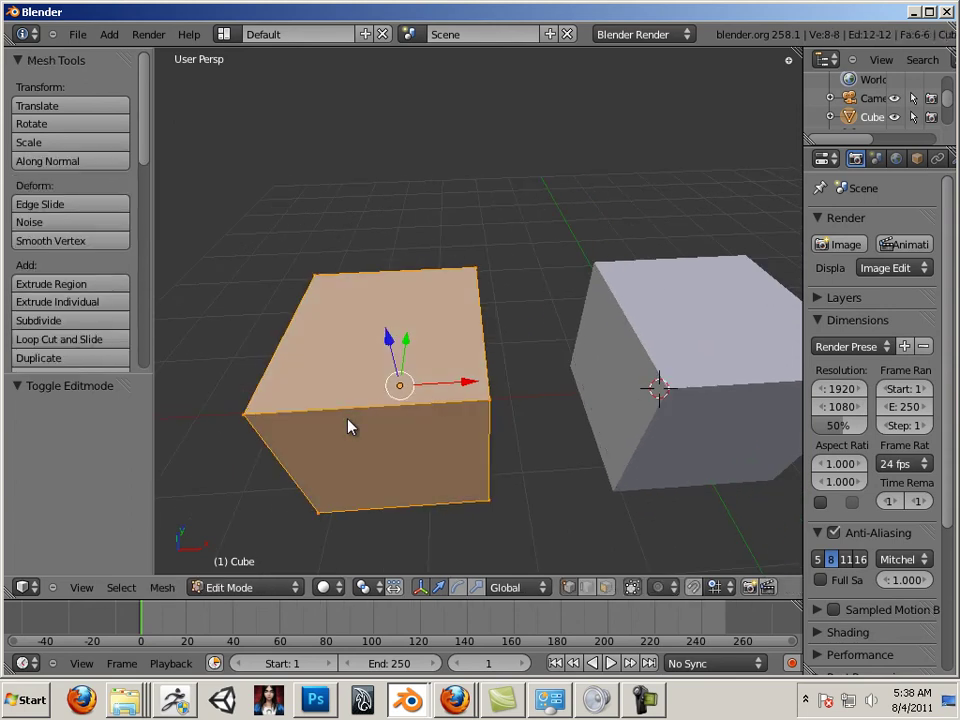
{"action": "key", "text": "Tab"}
{"action": "key", "text": "Tab"}
{"action": "key", "text": "Tab"}
{"action": "middle_click_drag", "start_coordinate": [640, 425], "coordinate": [445, 447], "text": "shift"}
{"action": "right_click", "coordinate": [490, 410]}
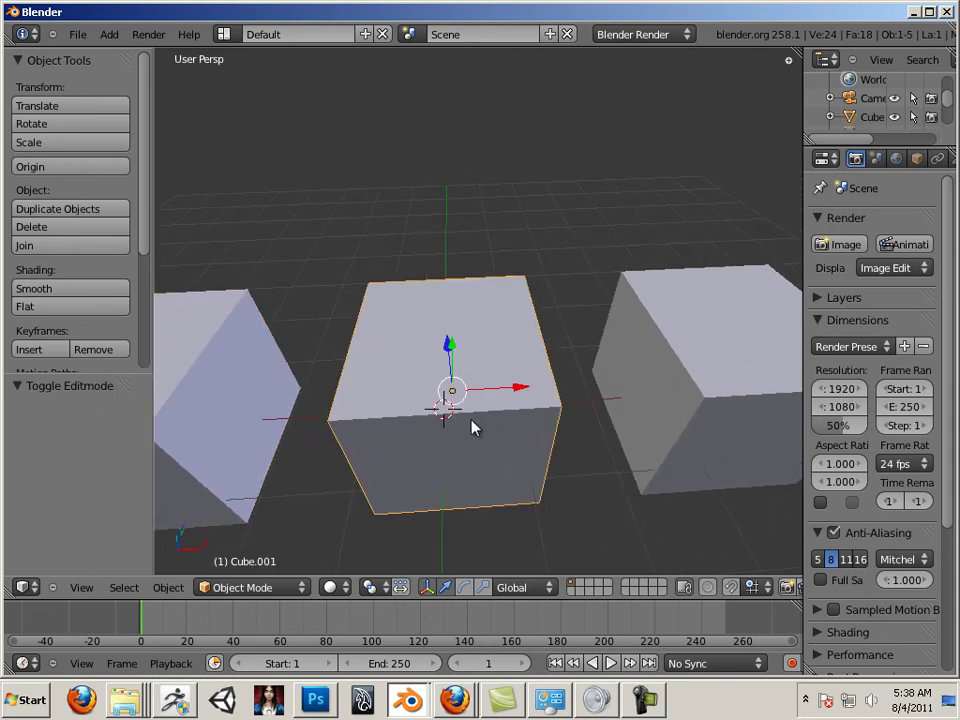
{"action": "key", "text": "Tab"}
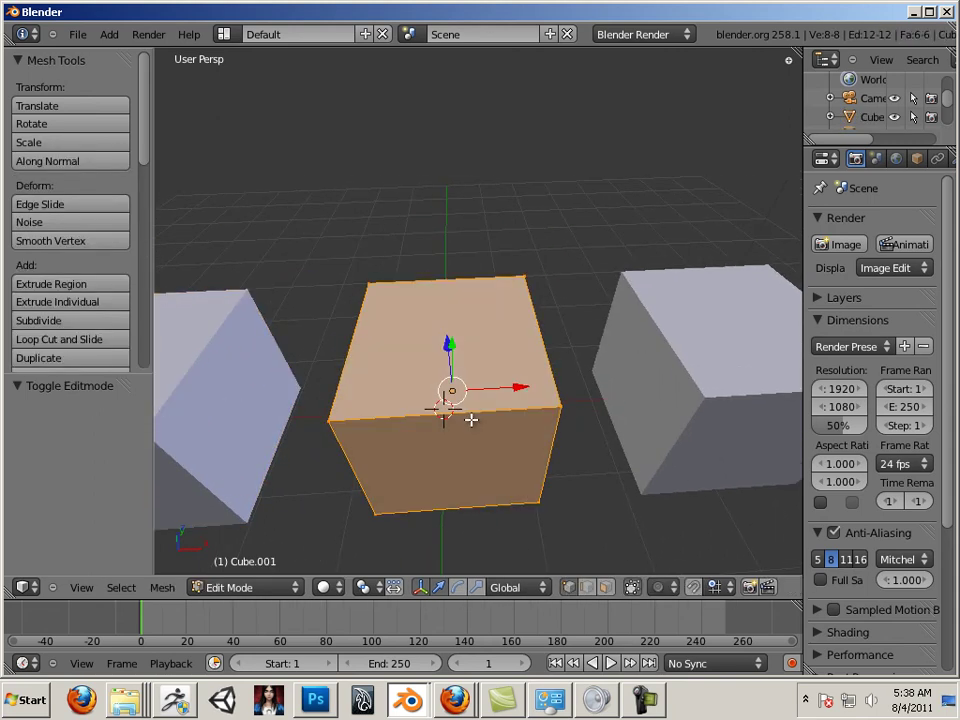
Add two vertical loop cuts, sliding each close to opposite side edges
{"action": "key", "text": "ctrl+r"}
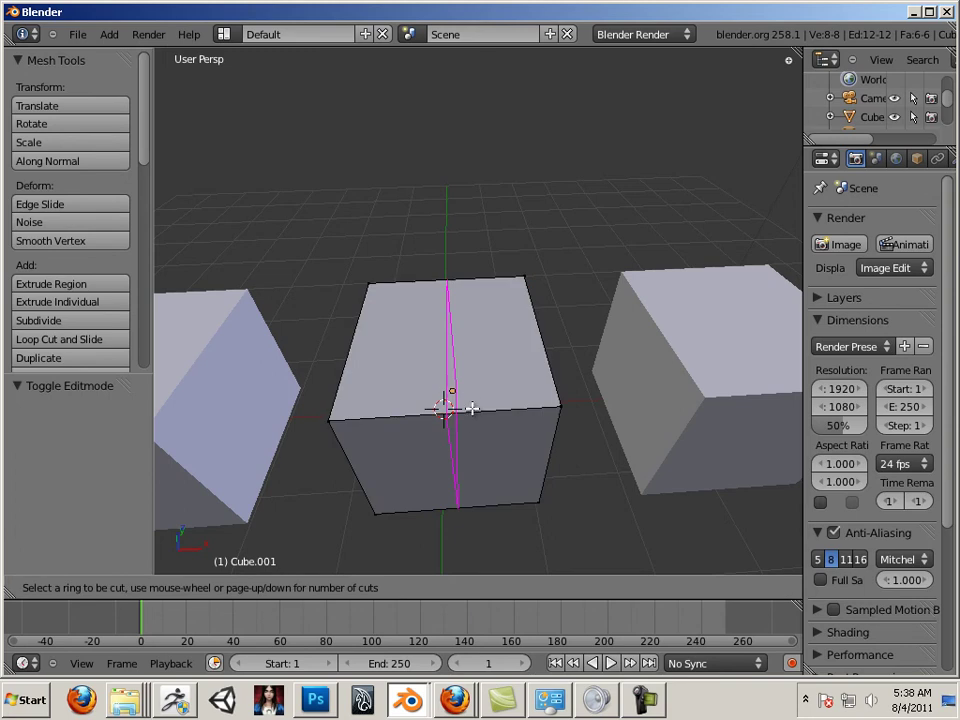
{"action": "left_click", "coordinate": [452, 403]}
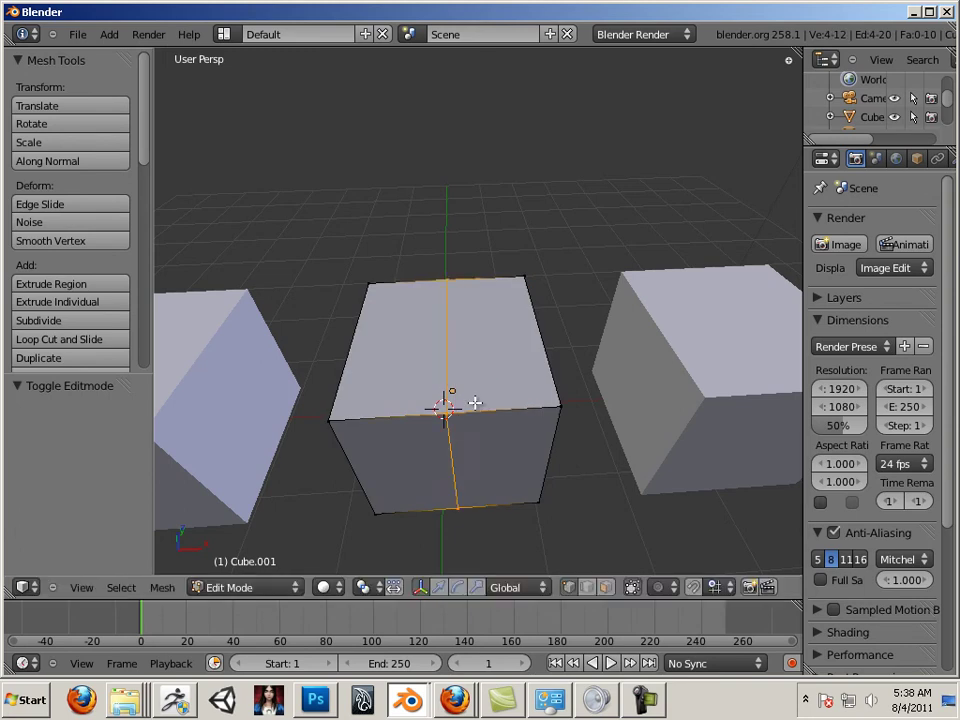
{"action": "left_click", "coordinate": [547, 402]}
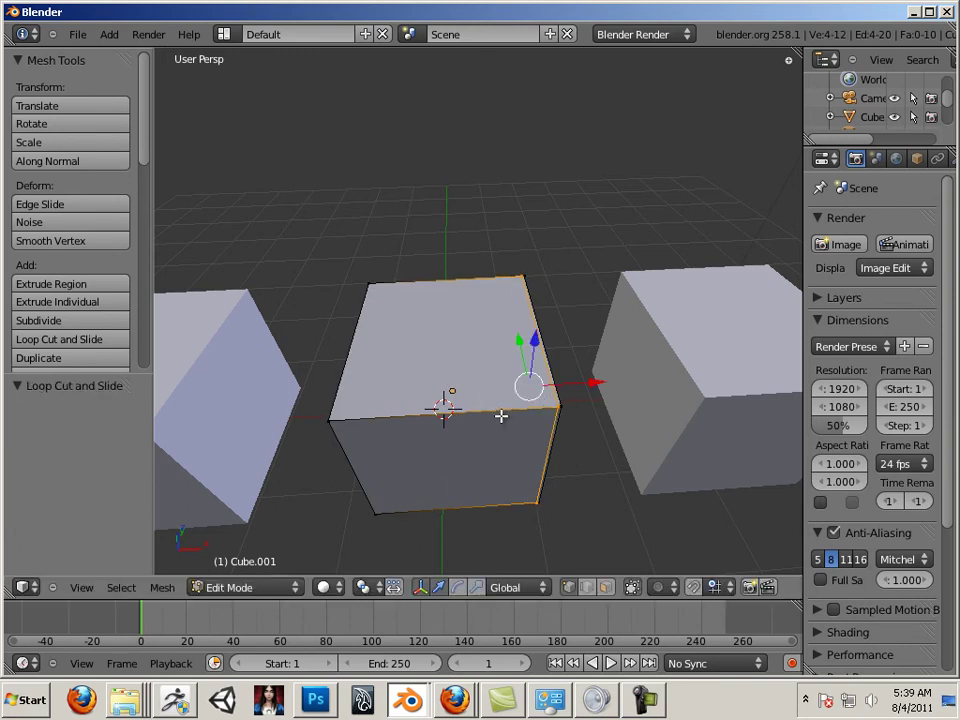
{"action": "key", "text": "ctrl+r"}
{"action": "left_click", "coordinate": [462, 410]}
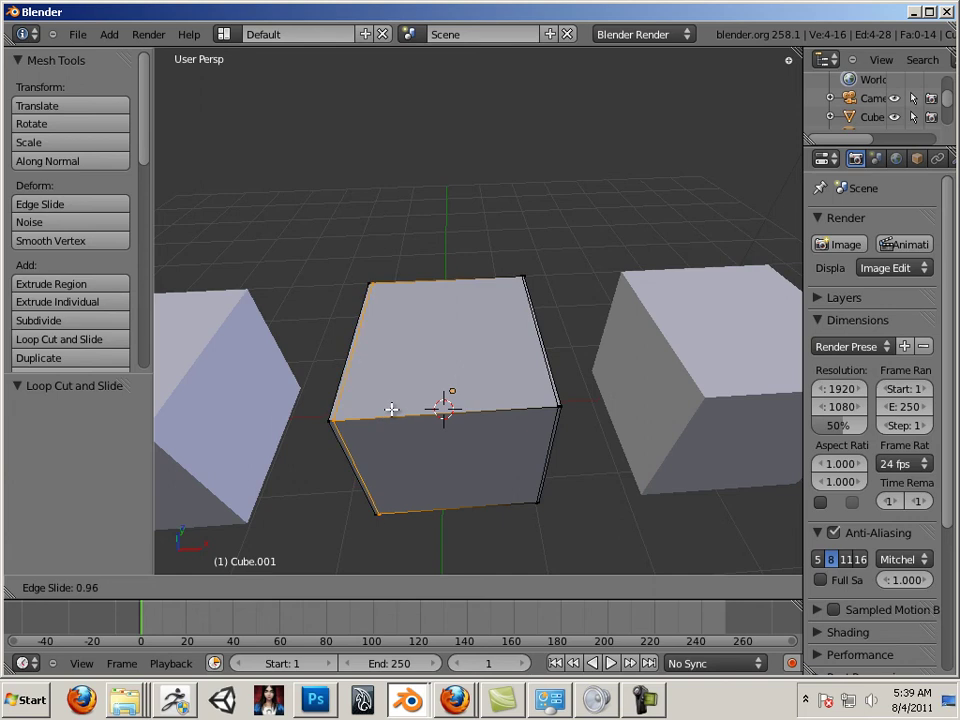
{"action": "left_click", "coordinate": [392, 408]}
{"action": "middle_click_drag", "start_coordinate": [499, 481], "coordinate": [521, 444]}
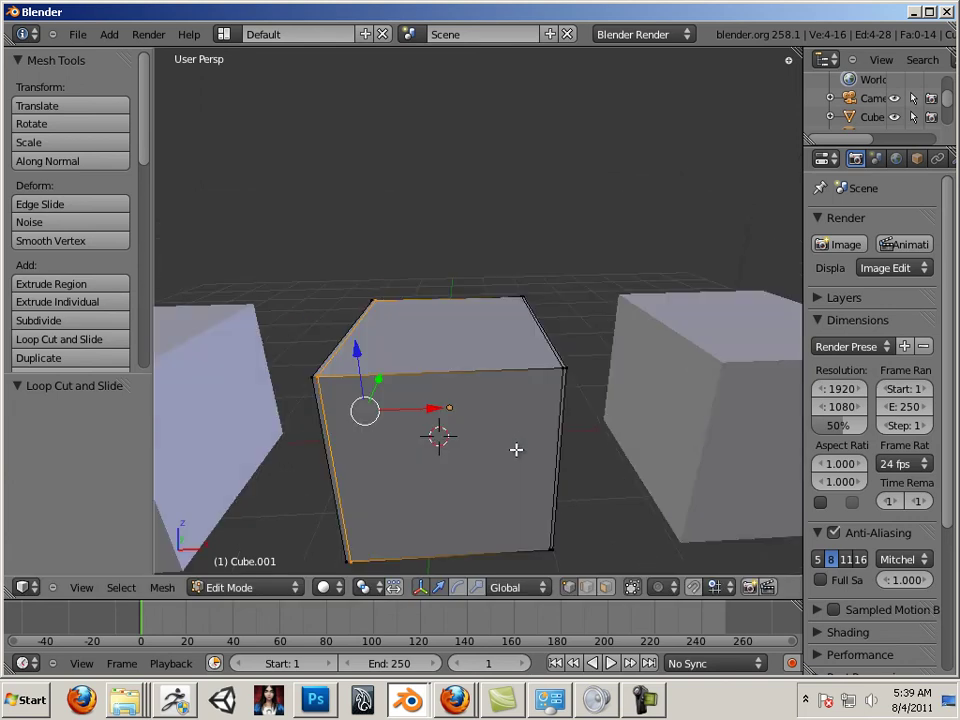
Add horizontal loop cuts slid near the cube's top and bottom edges
{"action": "key", "text": "ctrl+r"}
{"action": "left_click", "coordinate": [558, 400]}
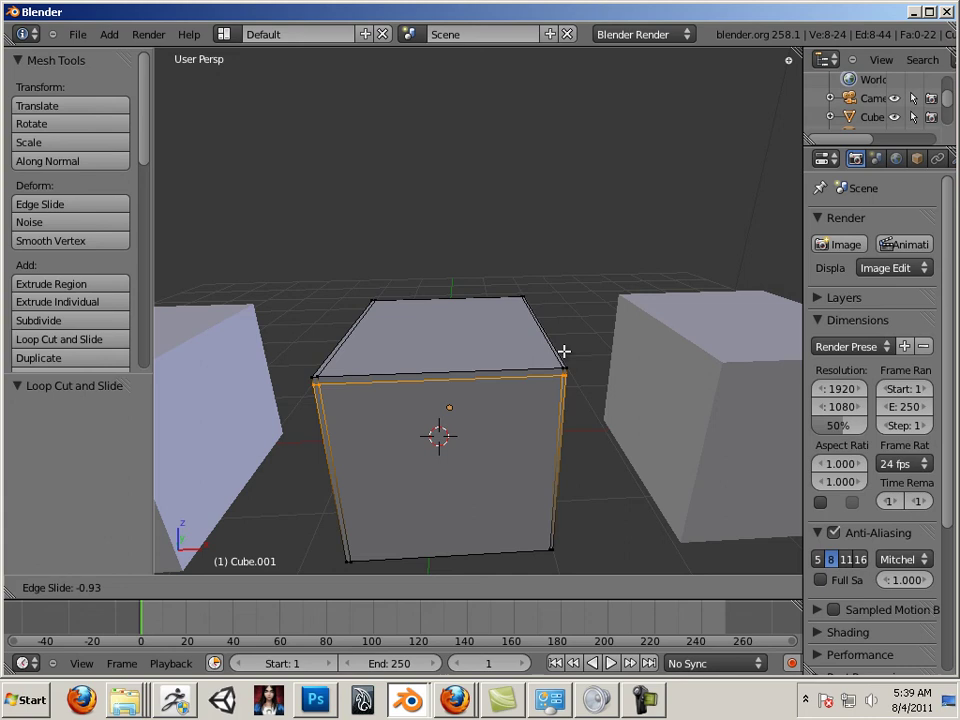
{"action": "left_click", "coordinate": [551, 405]}
{"action": "key", "text": "ctrl+r"}
{"action": "left_click", "coordinate": [551, 455]}
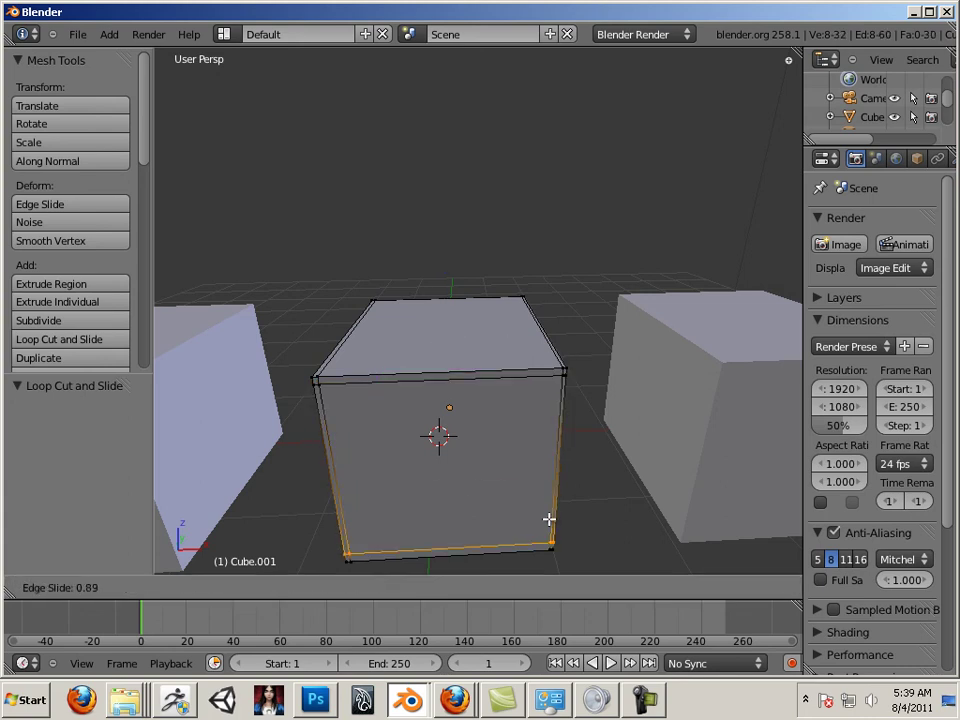
{"action": "left_click", "coordinate": [549, 520]}
{"action": "middle_click_drag", "start_coordinate": [645, 409], "coordinate": [447, 450]}
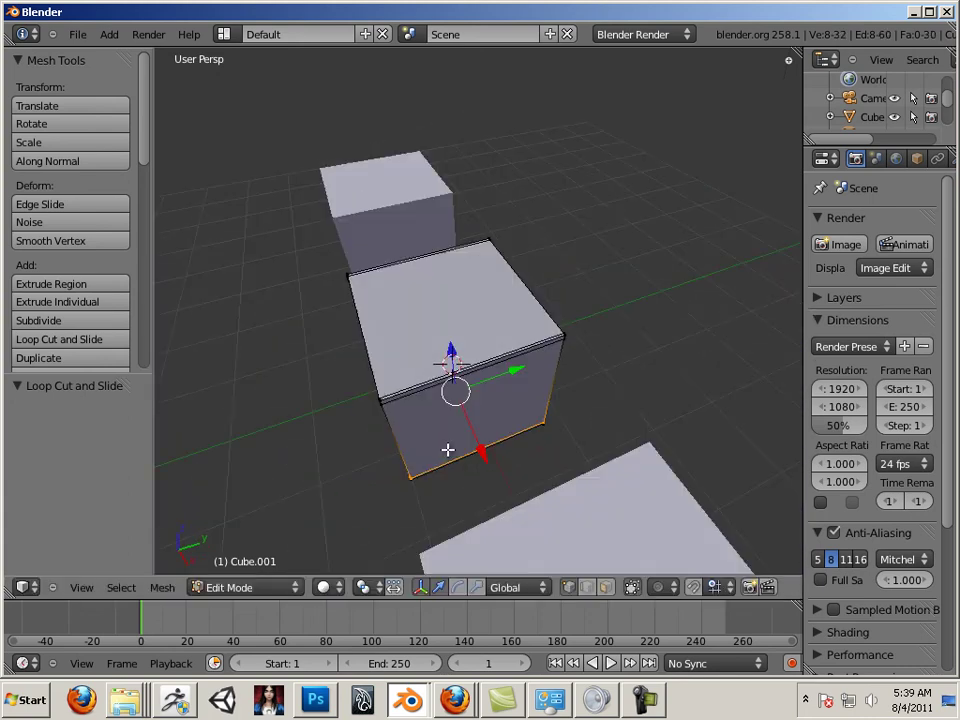
{"action": "scroll", "coordinate": [555, 420], "scroll_direction": "up", "scroll_amount": 3}
Add two more loop cuts slid near the cube's right and left edges
{"action": "key", "text": "ctrl+r"}
{"action": "left_click", "coordinate": [555, 380]}
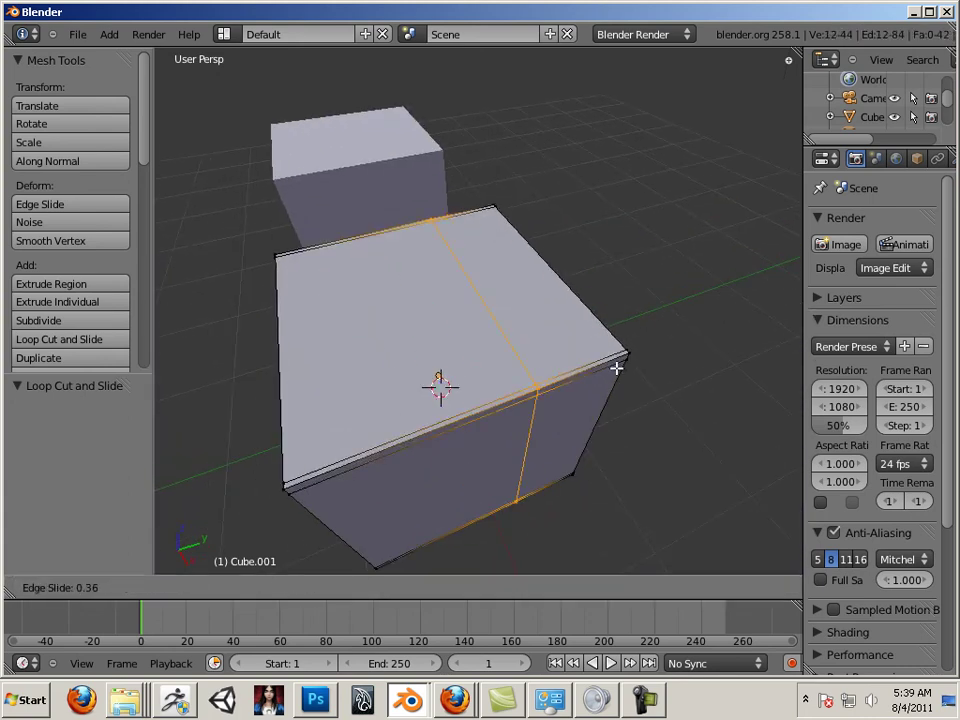
{"action": "left_click", "coordinate": [671, 356]}
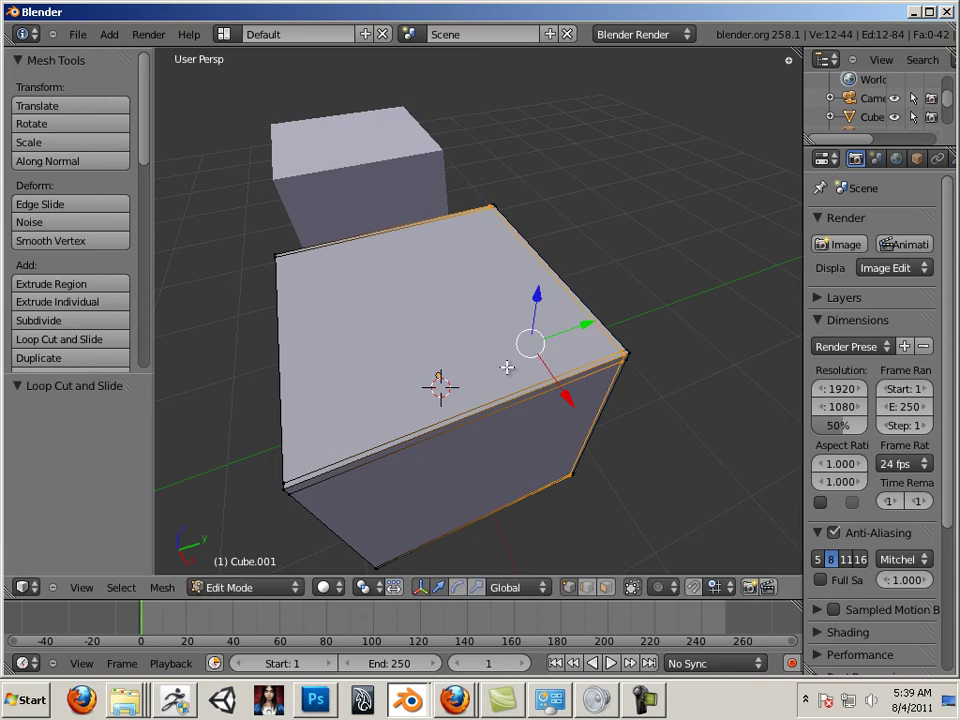
{"action": "key", "text": "ctrl+r"}
{"action": "left_click", "coordinate": [325, 447]}
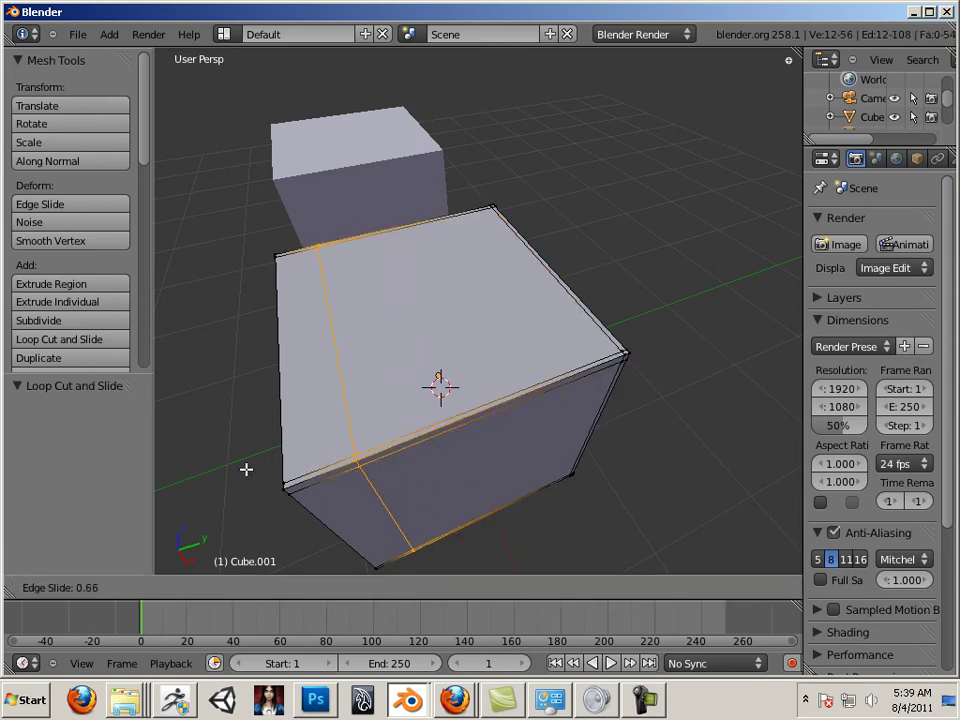
{"action": "left_click", "coordinate": [216, 479]}
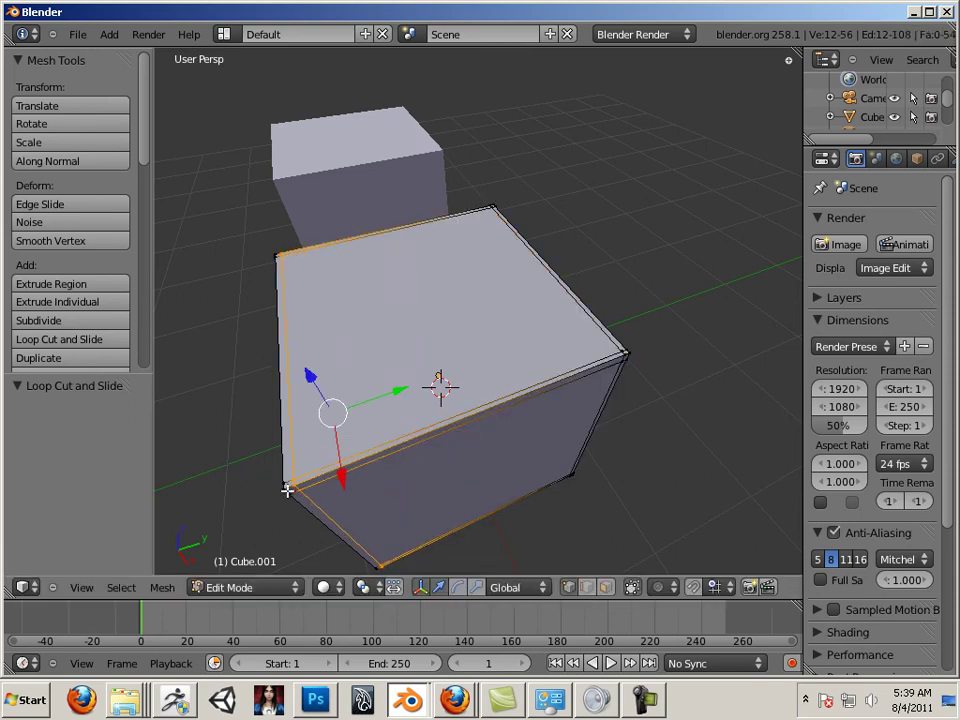
{"action": "middle_click_drag", "start_coordinate": [285, 486], "coordinate": [494, 413]}
{"action": "scroll", "coordinate": [494, 413], "scroll_direction": "down", "scroll_amount": 5}
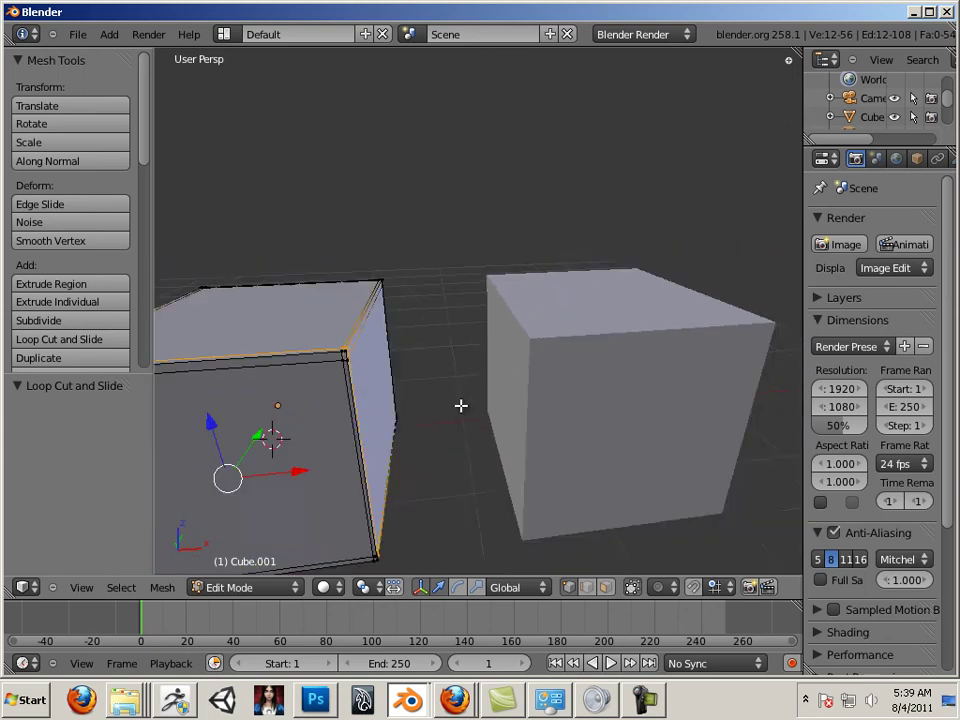
Select the right cube, enter Edit Mode and deselect all its elements
{"action": "key", "text": "Tab"}
{"action": "right_click", "coordinate": [576, 402]}
{"action": "key", "text": "Tab"}
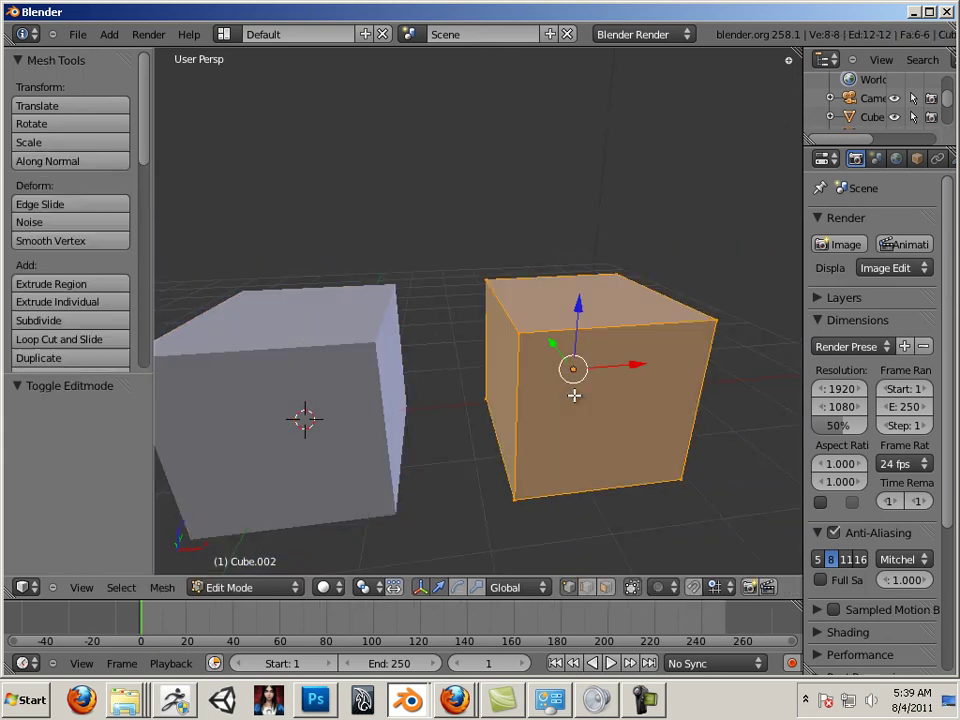
{"action": "scroll", "coordinate": [574, 392], "scroll_direction": "up", "scroll_amount": 6}
{"action": "scroll", "coordinate": [583, 299], "scroll_direction": "down", "scroll_amount": 5}
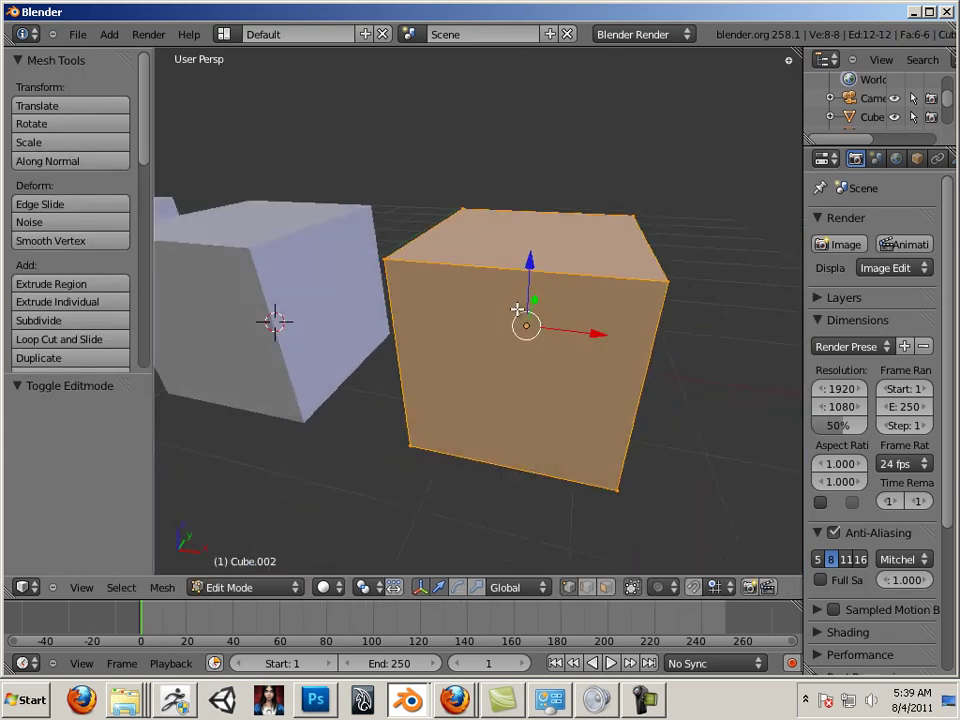
{"action": "key", "text": "a"}
Add two vertical loop cuts slid close to the cube's side edges
{"action": "key", "text": "ctrl+r"}
{"action": "left_click", "coordinate": [525, 328]}
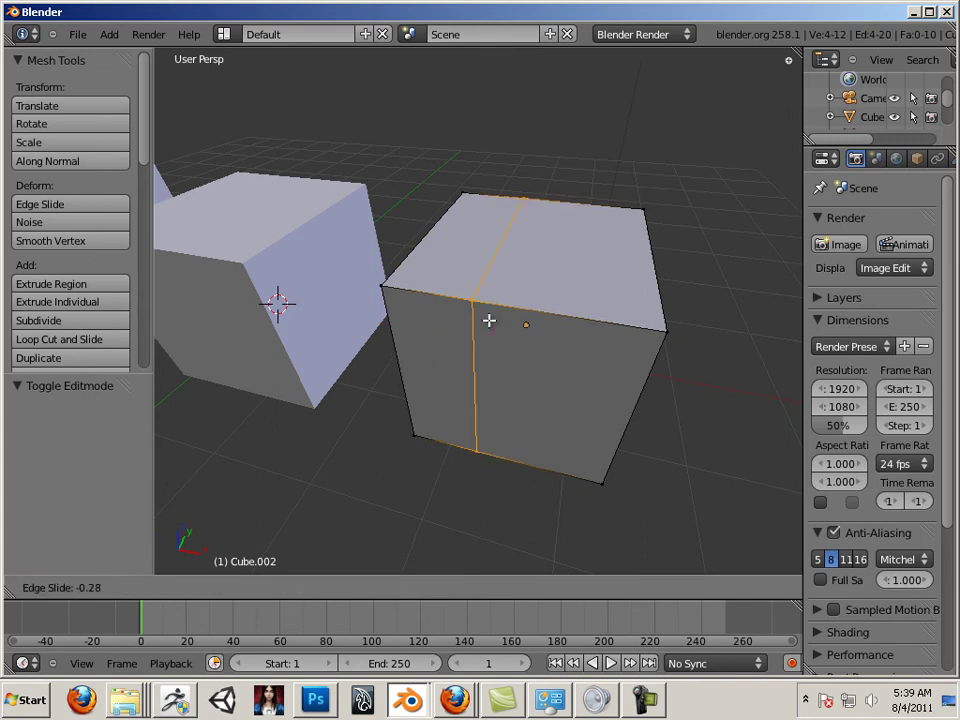
{"action": "left_click", "coordinate": [446, 321]}
{"action": "key", "text": "ctrl+r"}
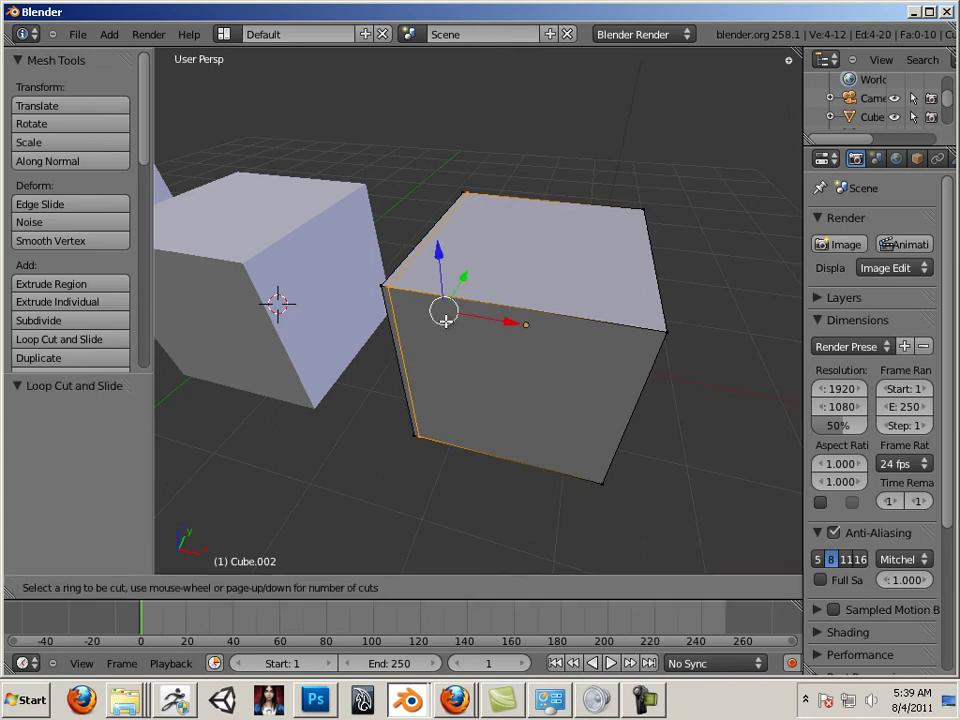
{"action": "left_click", "coordinate": [530, 330]}
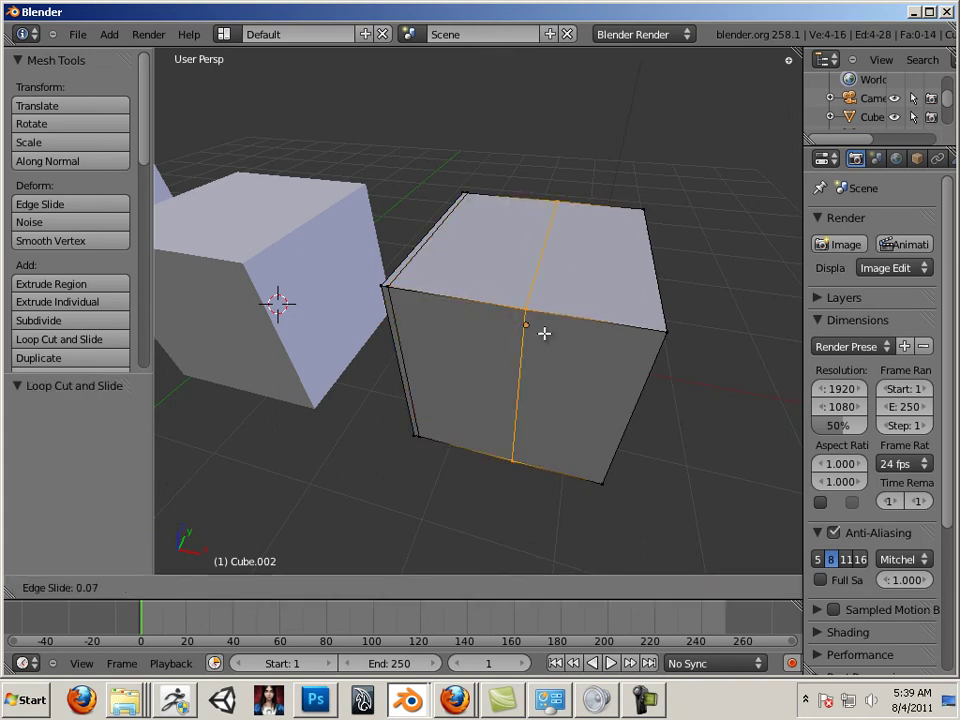
{"action": "left_click", "coordinate": [612, 343]}
Add loop cuts slid near the cube's top and bottom edges
{"action": "key", "text": "ctrl+r"}
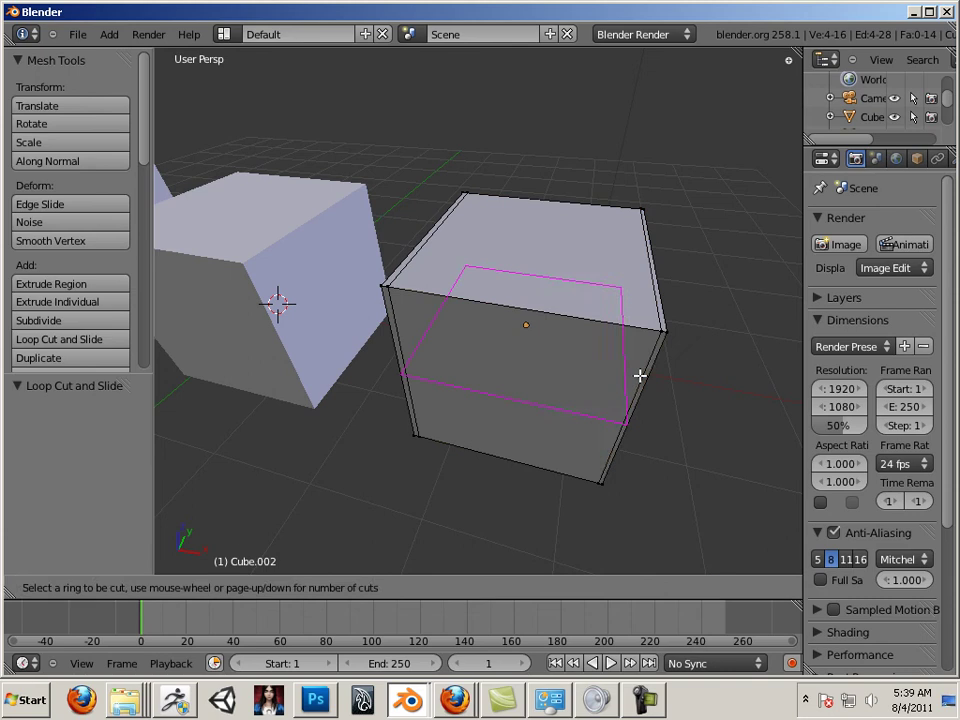
{"action": "left_click", "coordinate": [640, 372]}
{"action": "left_click", "coordinate": [664, 313]}
{"action": "key", "text": "ctrl+r"}
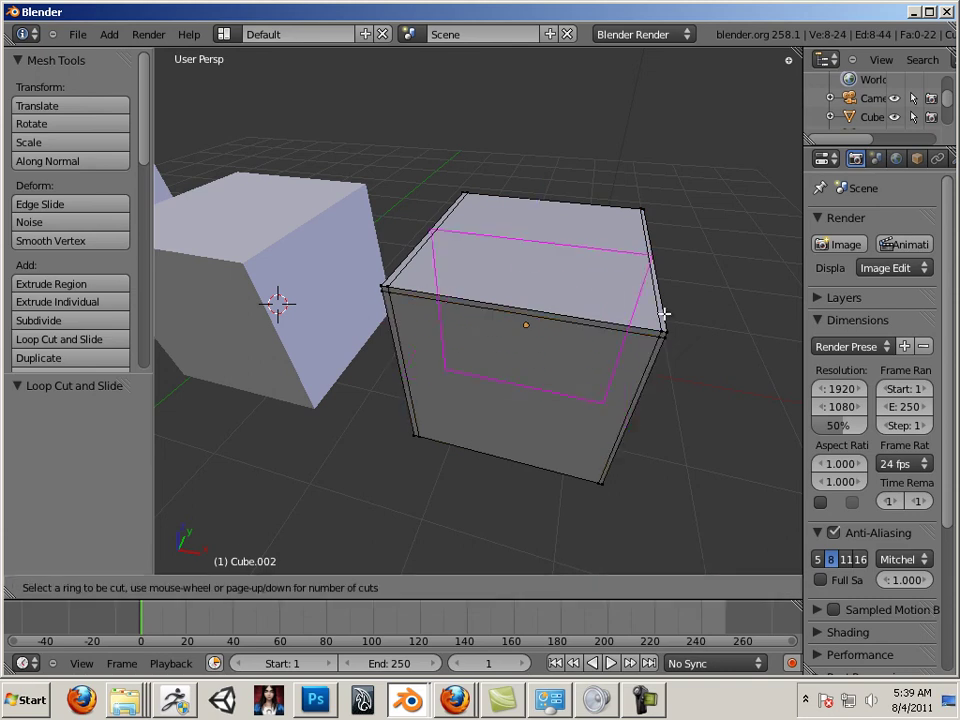
{"action": "left_click", "coordinate": [639, 390]}
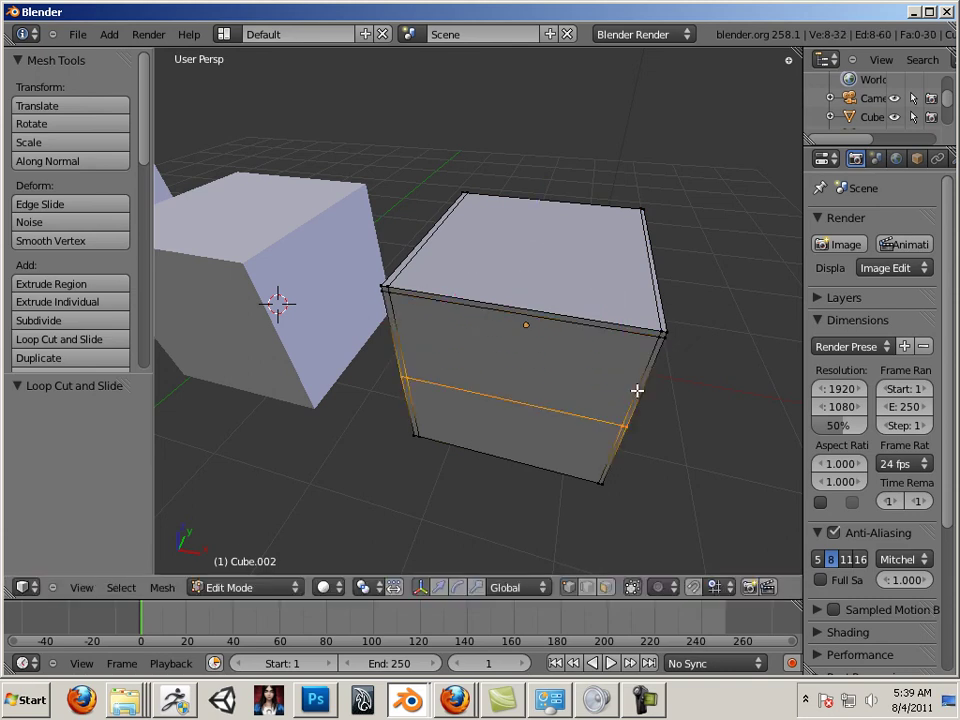
{"action": "left_click", "coordinate": [614, 446]}
{"action": "middle_click_drag", "start_coordinate": [649, 429], "coordinate": [531, 431]}
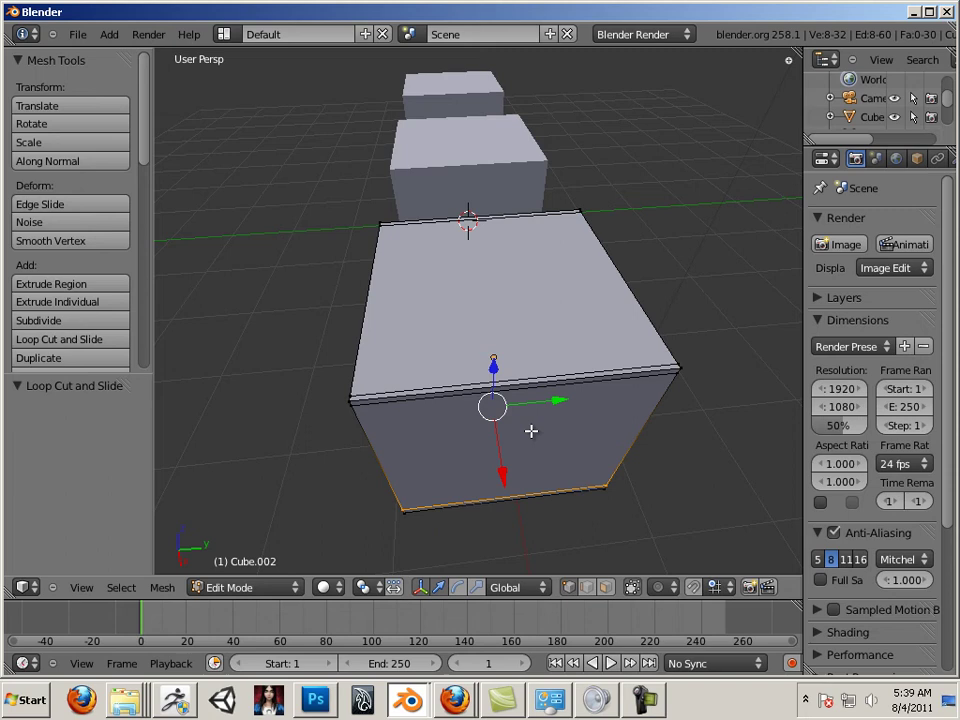
Add two more loop cuts hugging the remaining edges, then inspect all cubes
{"action": "key", "text": "ctrl+r"}
{"action": "left_click", "coordinate": [386, 400]}
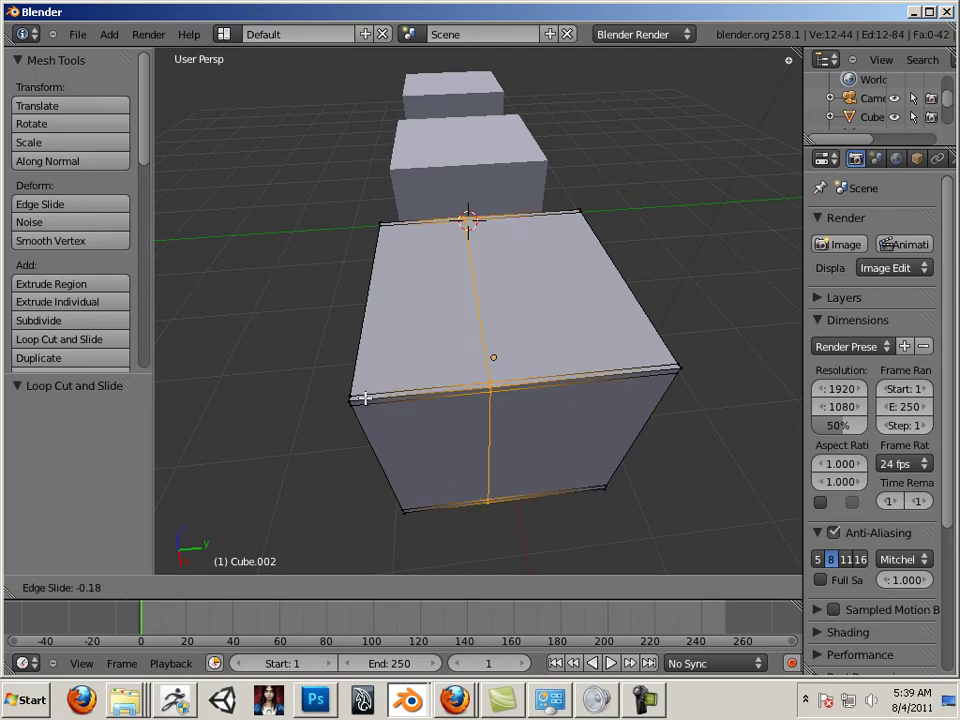
{"action": "left_click", "coordinate": [287, 404]}
{"action": "key", "text": "ctrl+r"}
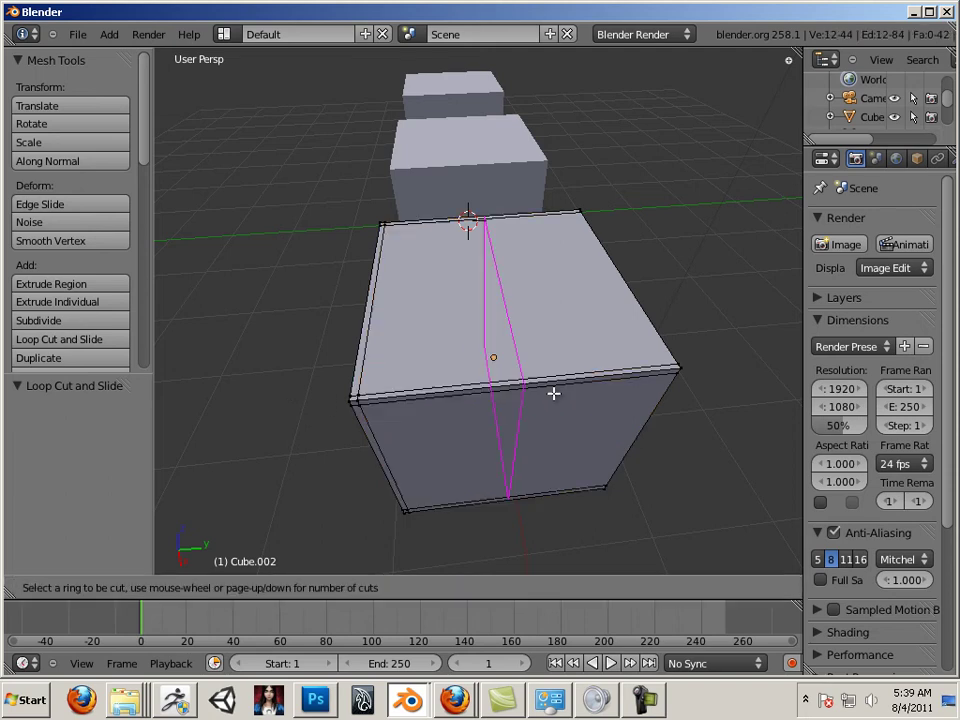
{"action": "left_click", "coordinate": [605, 384]}
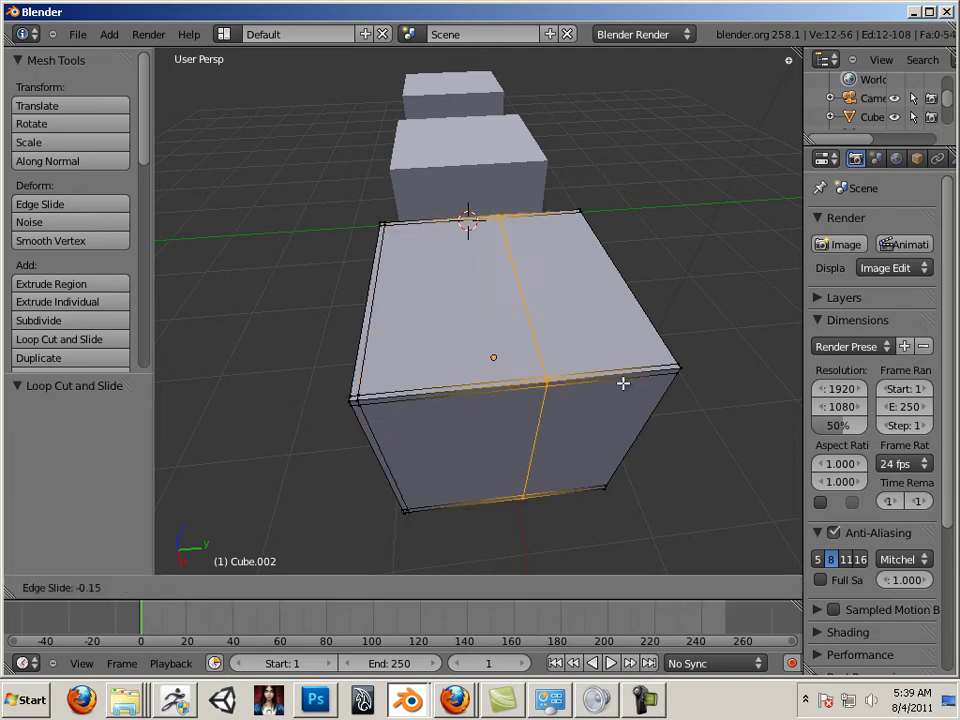
{"action": "left_click", "coordinate": [690, 377]}
{"action": "middle_click_drag", "start_coordinate": [771, 396], "coordinate": [741, 343]}
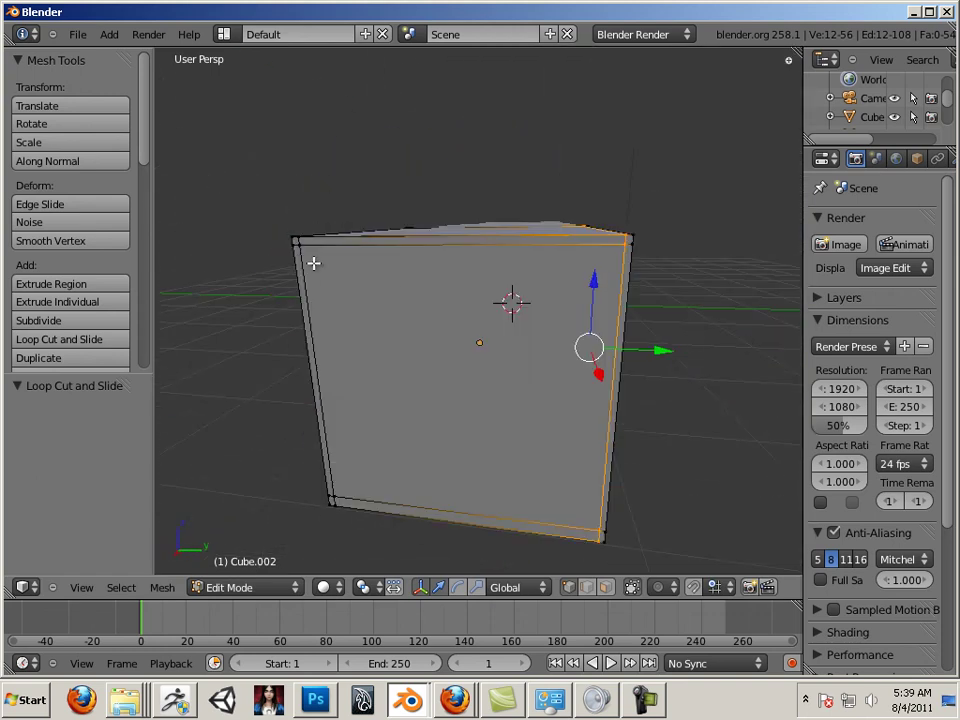
{"action": "middle_click_drag", "start_coordinate": [311, 281], "coordinate": [574, 355]}
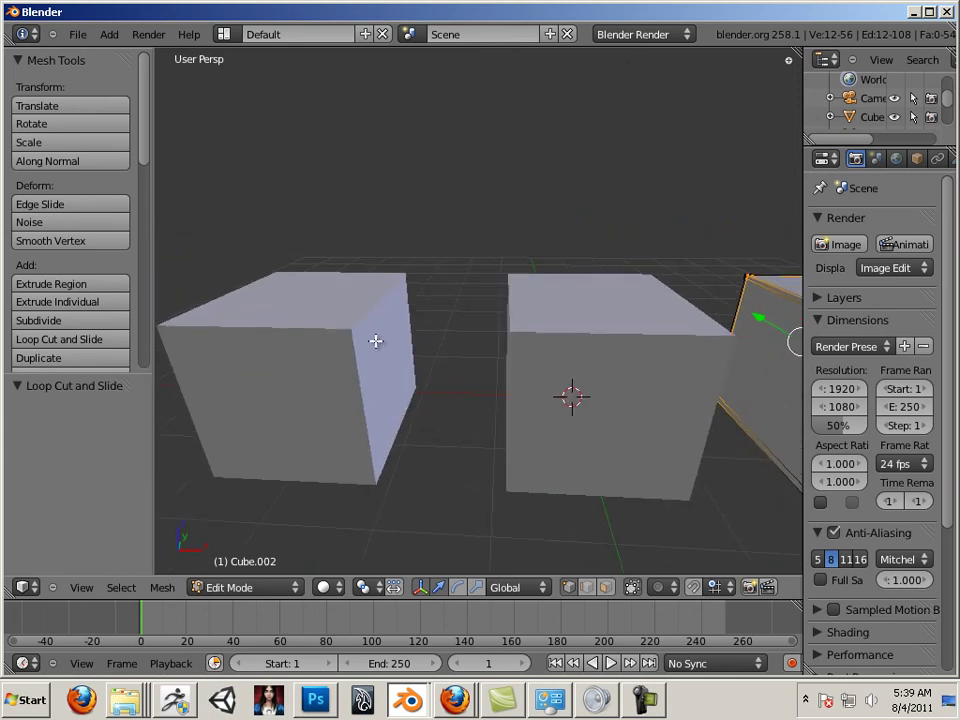
Return to Object Mode and split the 3D view into two areas
{"action": "key", "text": "Tab"}
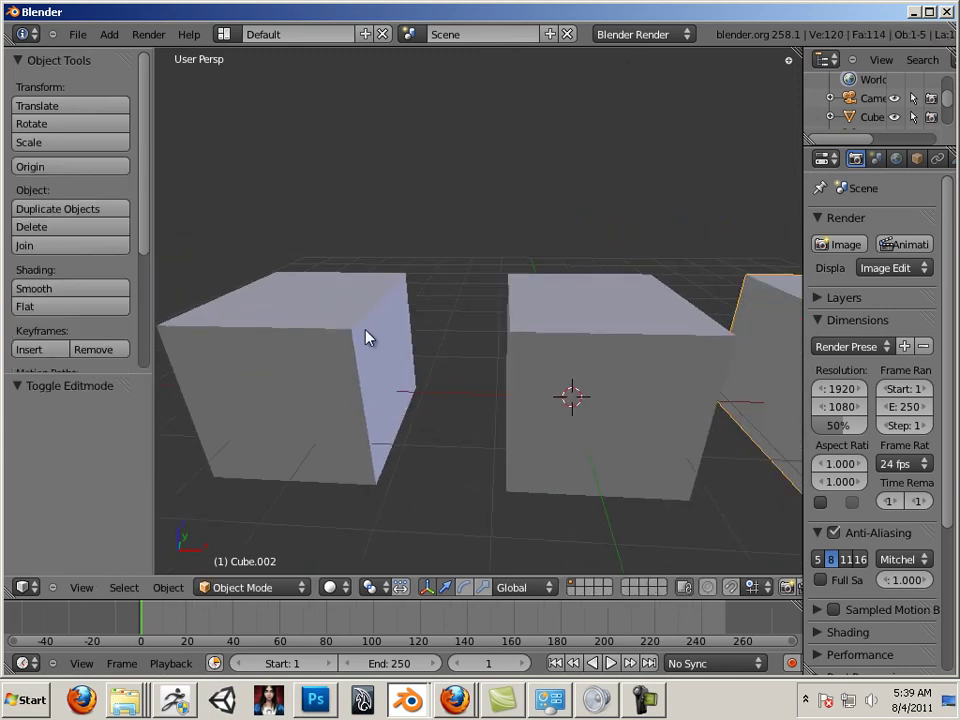
{"action": "right_click", "coordinate": [516, 48]}
{"action": "right_click", "coordinate": [491, 46]}
{"action": "left_click", "coordinate": [447, 70]}
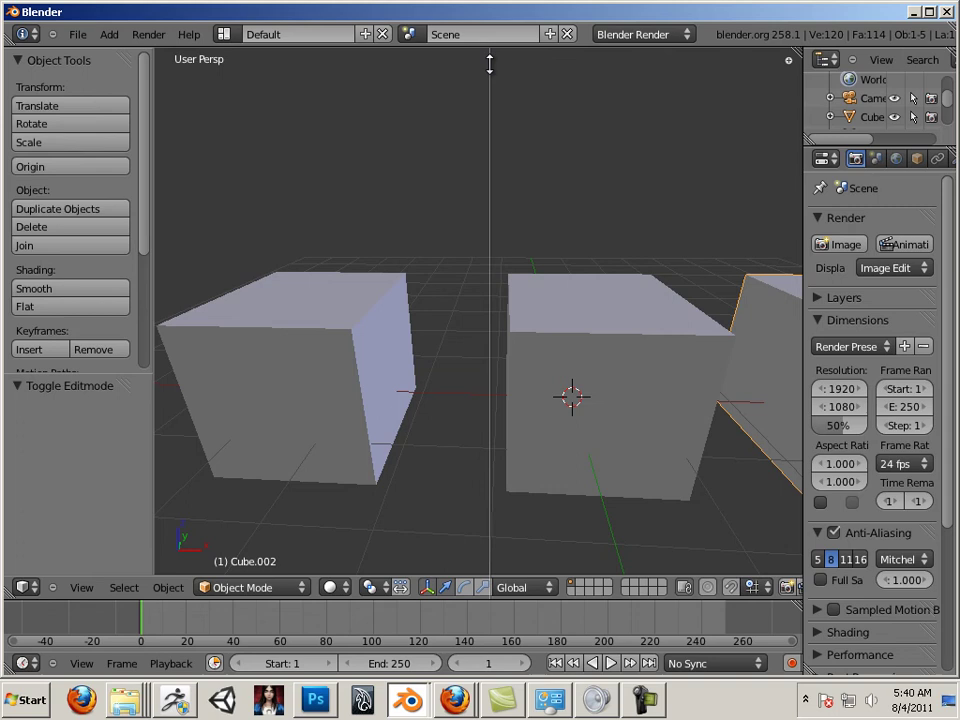
{"action": "left_click", "coordinate": [490, 62]}
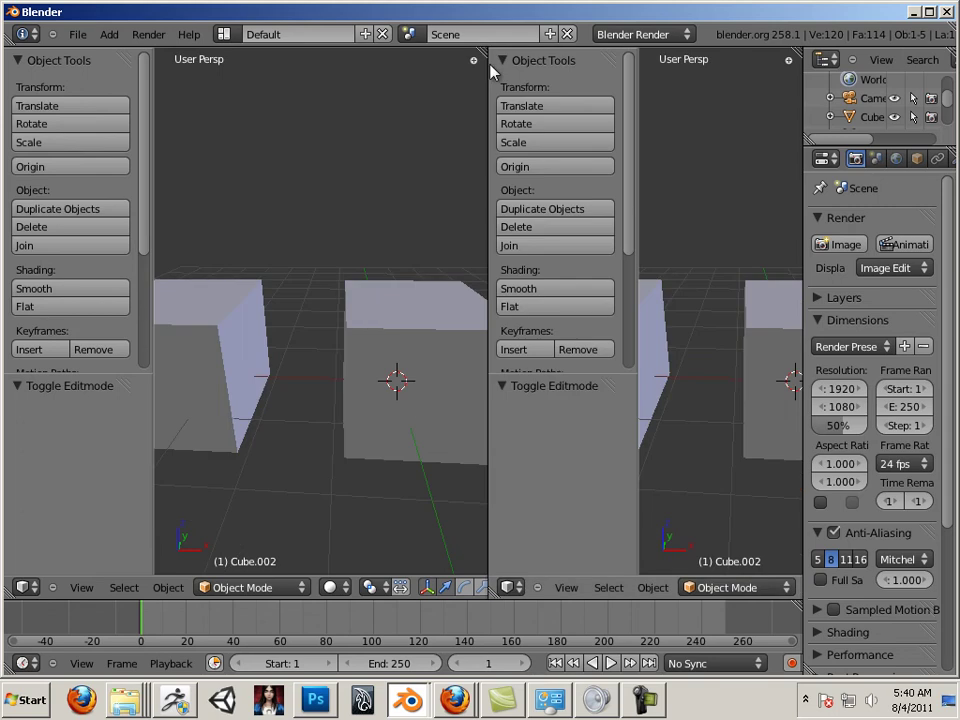
Make the right area a UV/Image Editor and narrow it beside the 3D view
{"action": "left_click", "coordinate": [509, 588]}
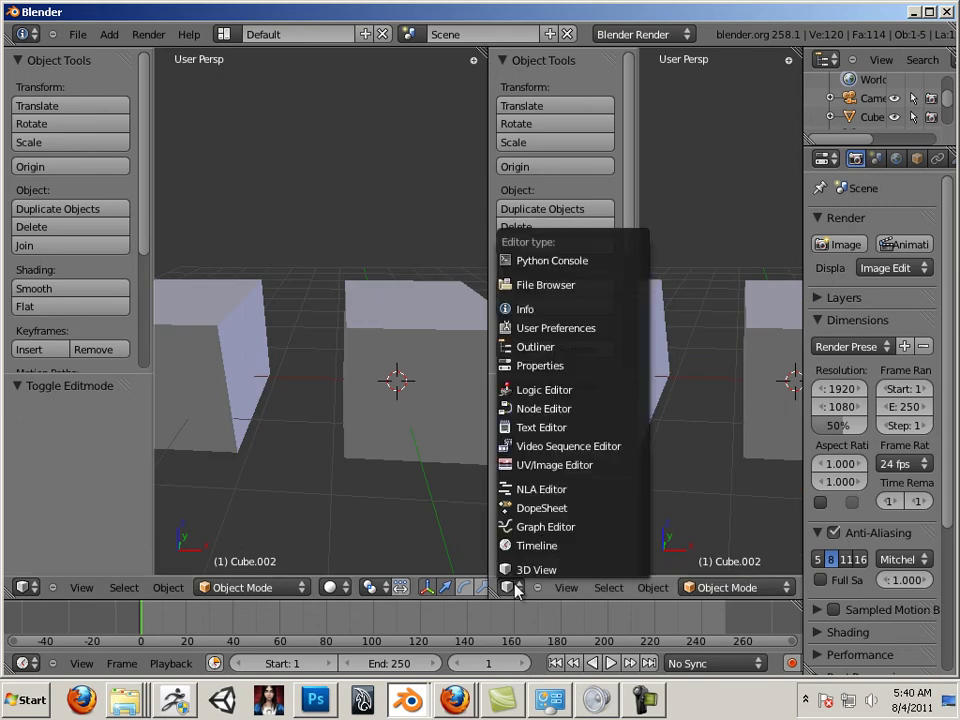
{"action": "left_click", "coordinate": [560, 466]}
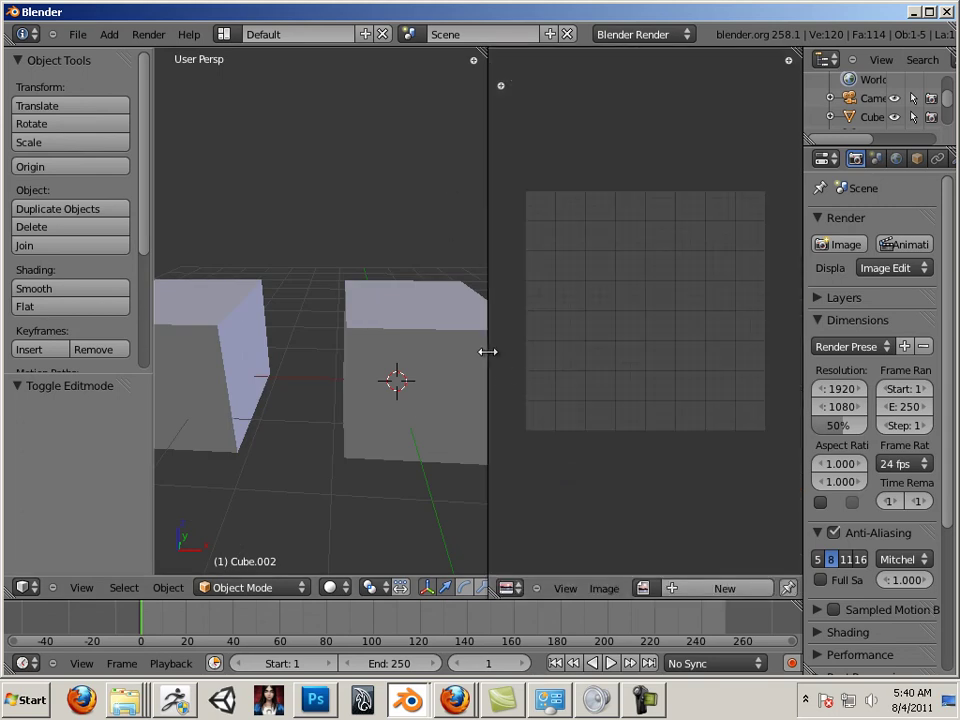
{"action": "left_click_drag", "start_coordinate": [489, 349], "coordinate": [723, 360]}
Select the left cube, enter Edit Mode and orbit around it
{"action": "scroll", "coordinate": [407, 364], "scroll_direction": "down", "scroll_amount": 2}
{"action": "scroll", "coordinate": [311, 358], "scroll_direction": "up", "scroll_amount": 2}
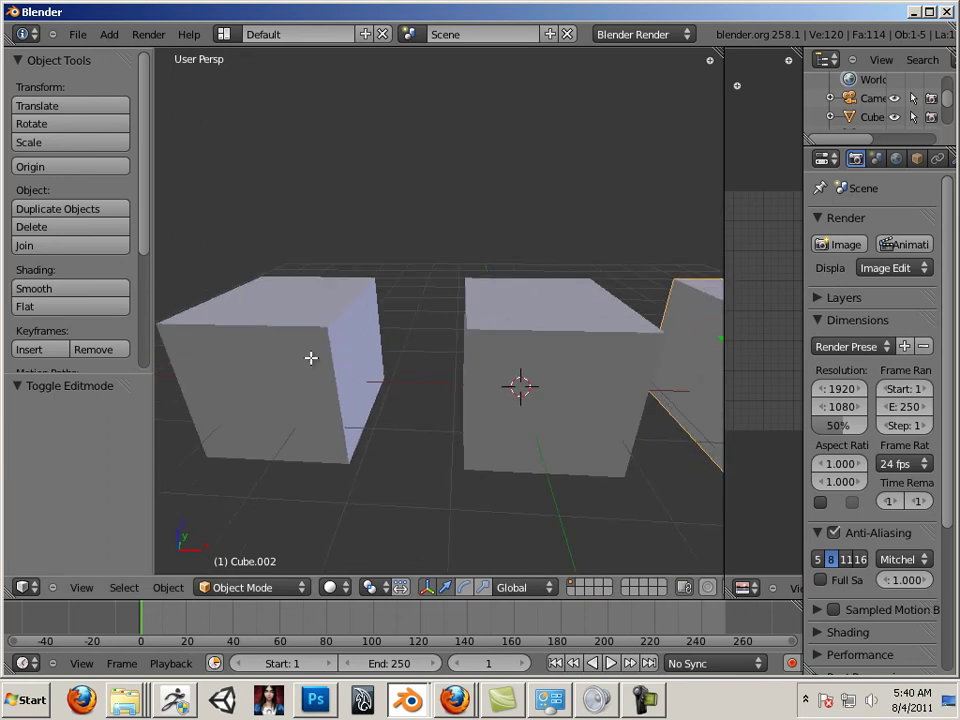
{"action": "key", "text": "Tab"}
{"action": "key", "text": "Tab"}
{"action": "right_click", "coordinate": [311, 377]}
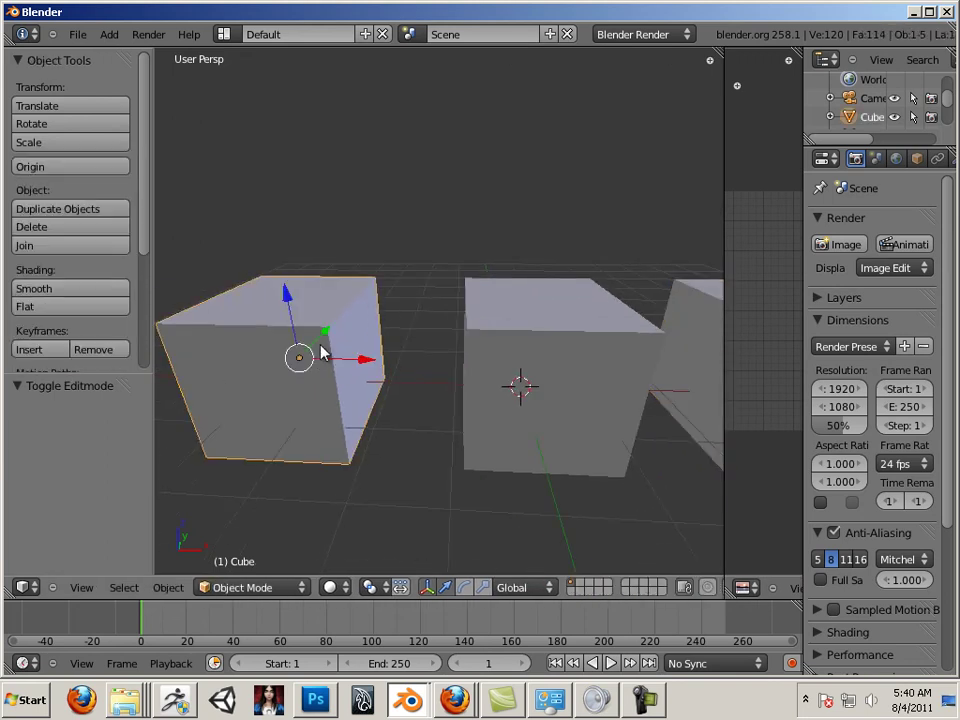
{"action": "key", "text": "Tab"}
{"action": "middle_click_drag", "start_coordinate": [362, 304], "coordinate": [411, 281]}
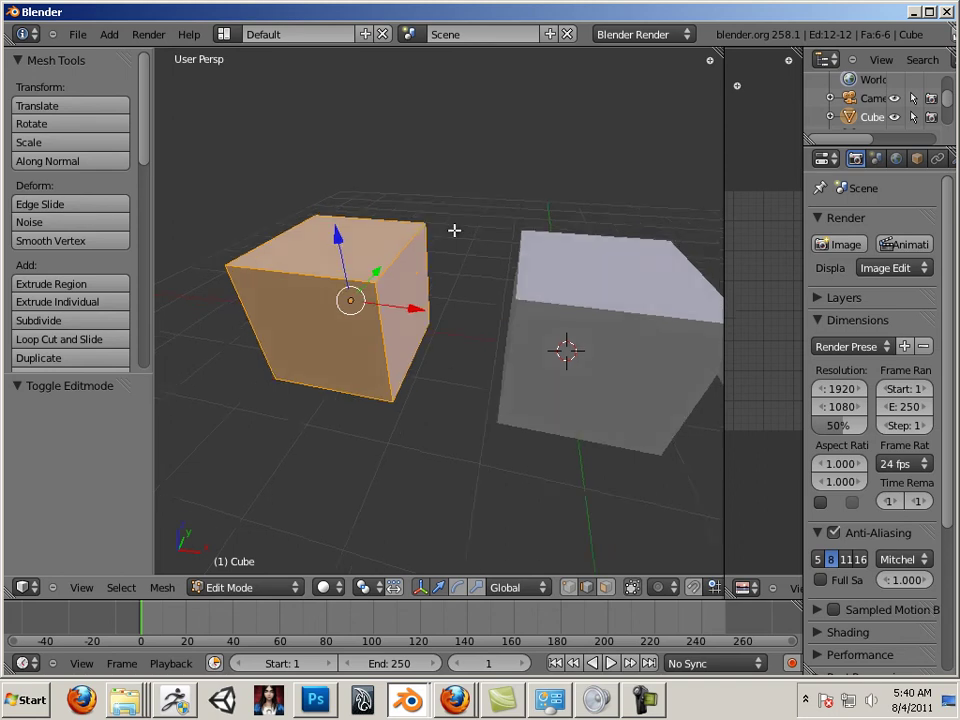
{"action": "scroll", "coordinate": [480, 250], "scroll_direction": "up", "scroll_amount": 4}
{"action": "middle_click_drag", "start_coordinate": [582, 350], "coordinate": [578, 347]}
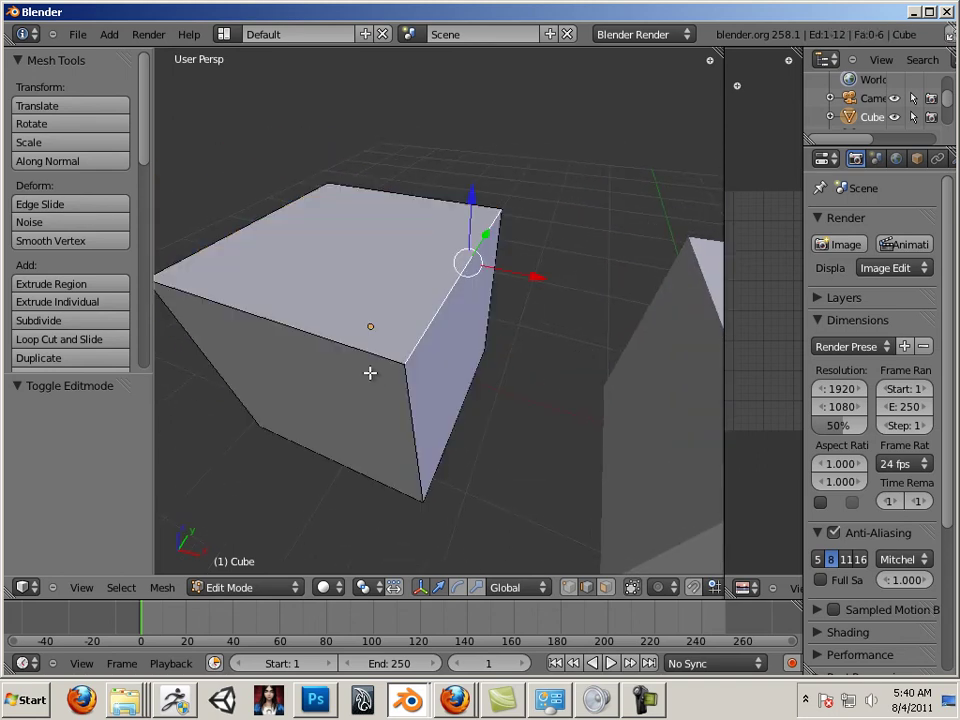
{"action": "middle_click_drag", "start_coordinate": [370, 372], "coordinate": [360, 336]}
Add the cube's top outline edges to the edge selection
{"action": "right_click", "coordinate": [259, 223], "text": "shift"}
{"action": "middle_click_drag", "start_coordinate": [536, 276], "coordinate": [509, 280]}
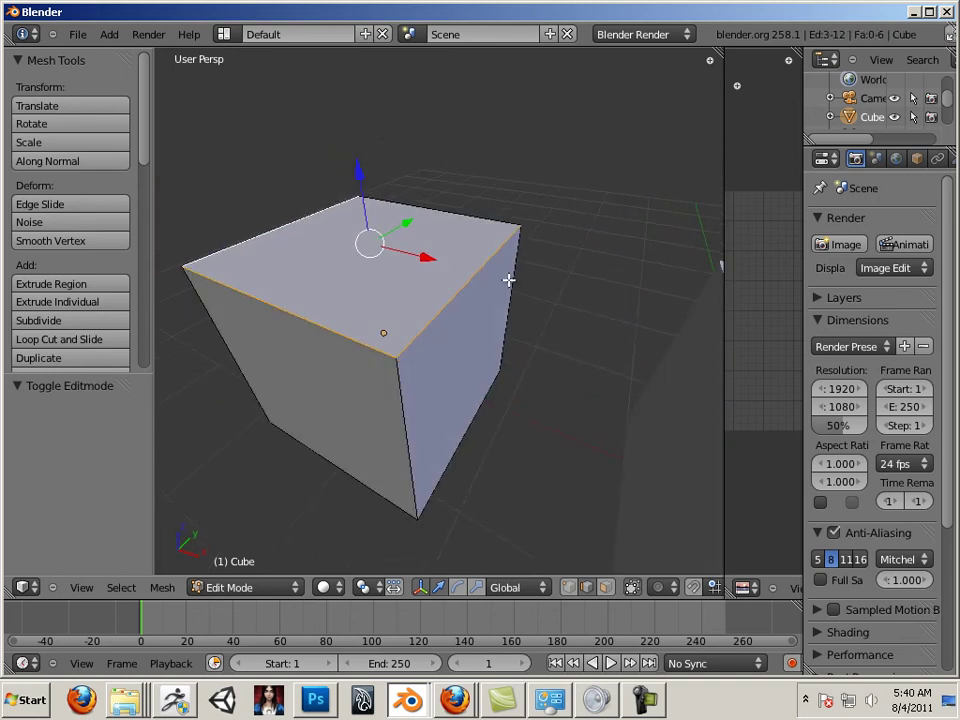
{"action": "right_click", "coordinate": [278, 233], "text": "shift"}
{"action": "scroll", "coordinate": [276, 332], "scroll_direction": "up", "scroll_amount": 5}
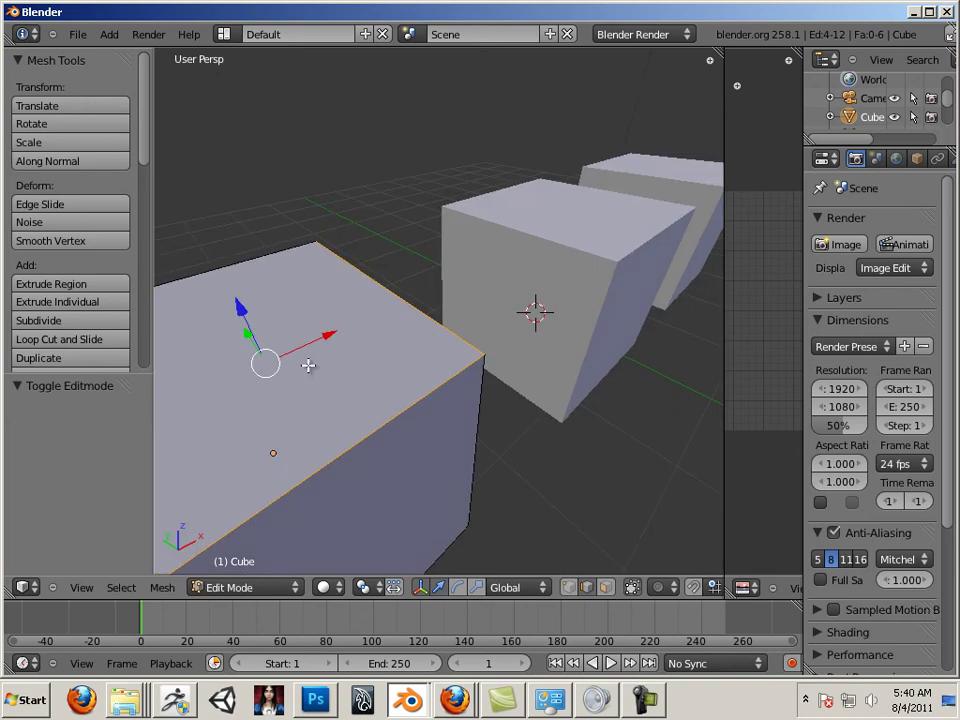
{"action": "scroll", "coordinate": [546, 242], "scroll_direction": "down", "scroll_amount": 4}
{"action": "right_click", "coordinate": [356, 332], "text": "shift"}
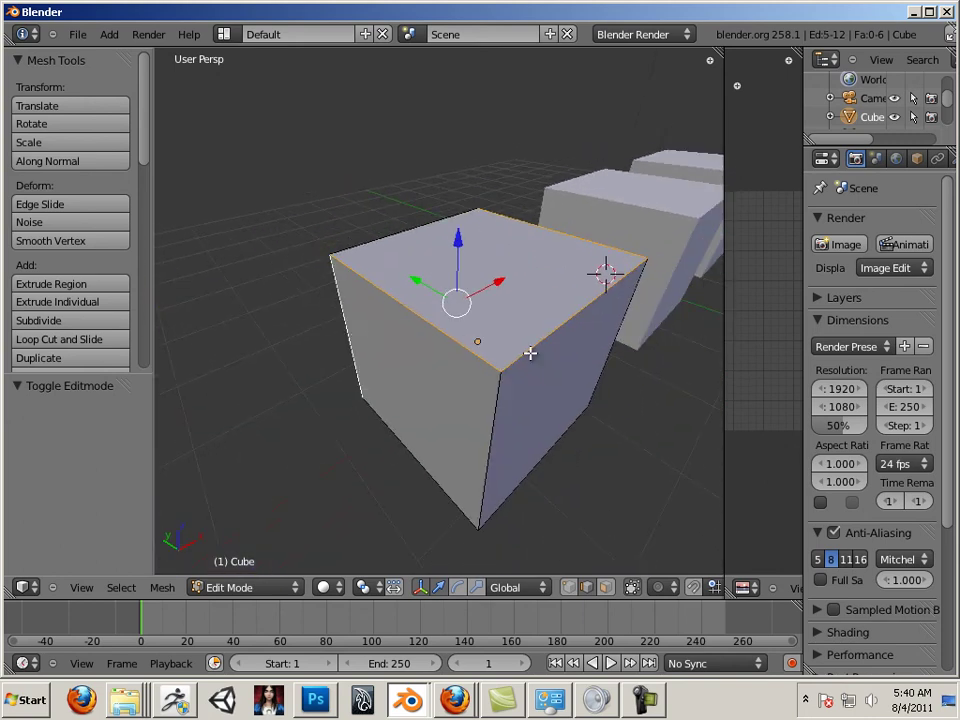
Add the cube's vertical side edges to the selection
{"action": "middle_click_drag", "start_coordinate": [568, 379], "coordinate": [455, 335]}
{"action": "right_click", "coordinate": [371, 387], "text": "shift"}
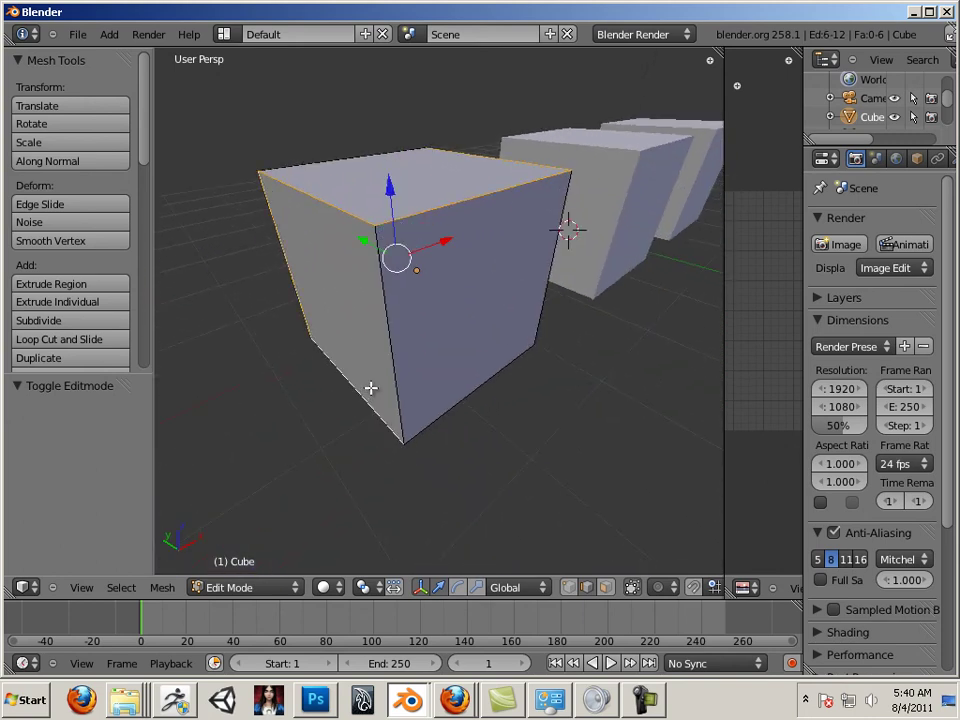
{"action": "middle_click_drag", "start_coordinate": [371, 387], "coordinate": [569, 405]}
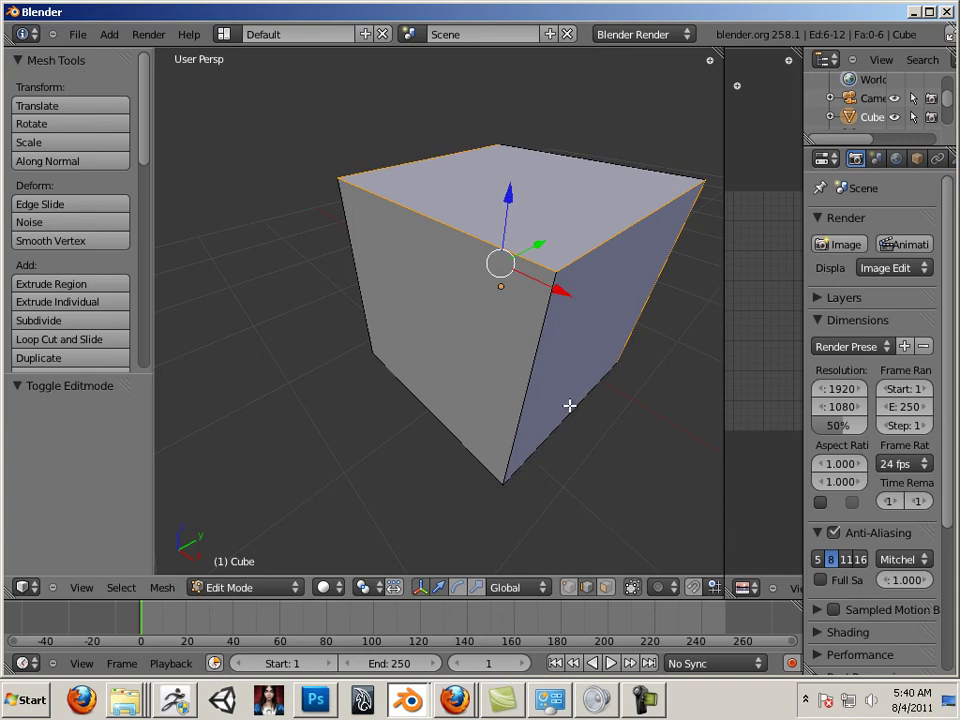
{"action": "right_click", "coordinate": [569, 405], "text": "shift"}
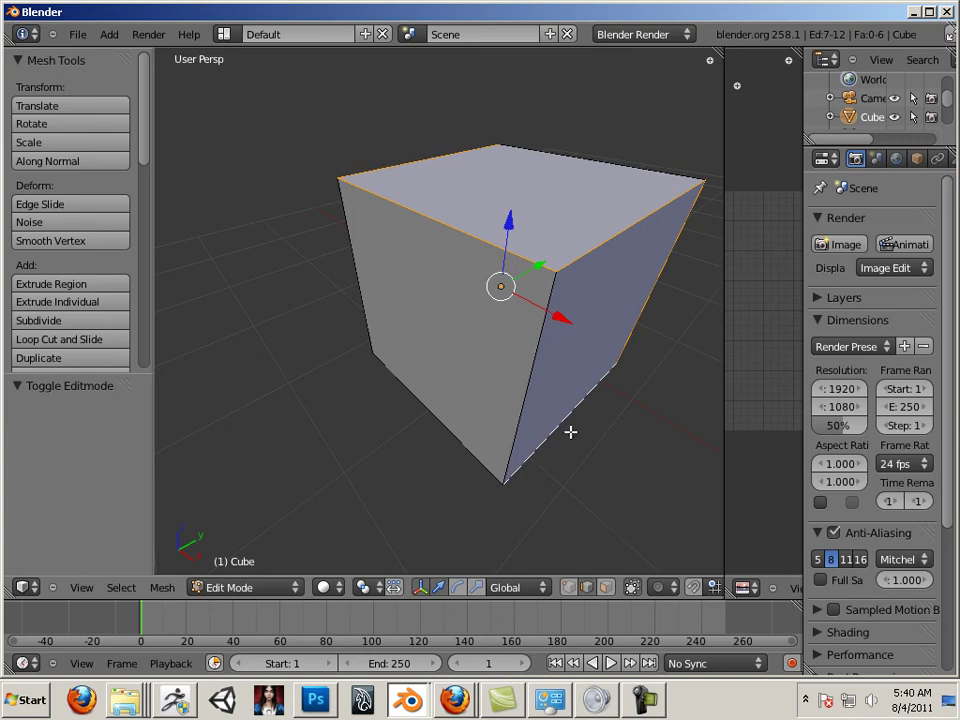
{"action": "middle_click_drag", "start_coordinate": [590, 395], "coordinate": [488, 397]}
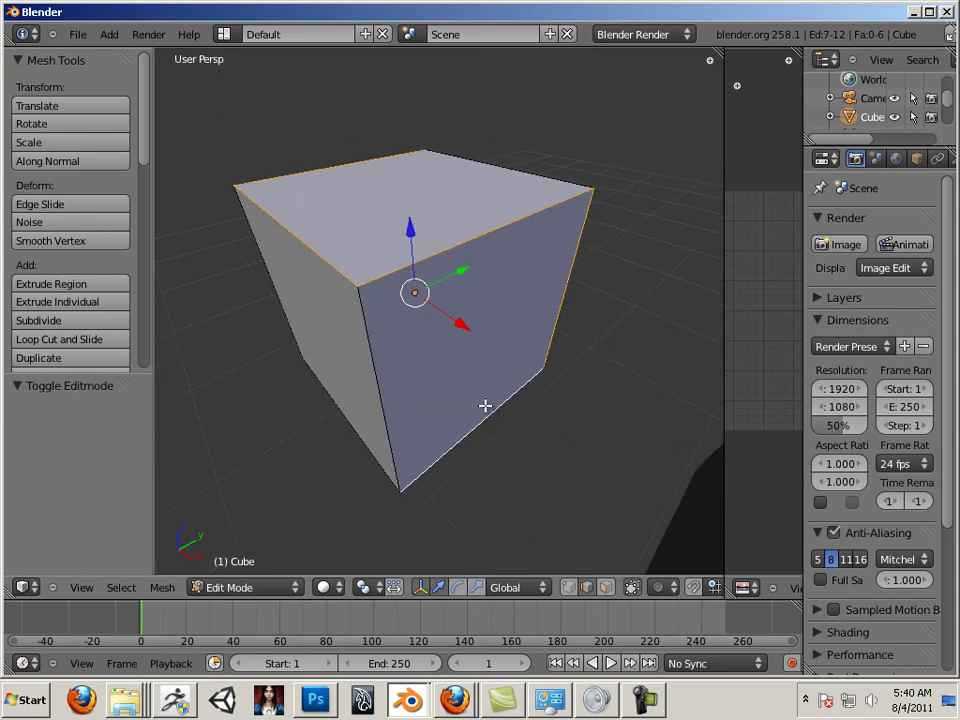
{"action": "scroll", "coordinate": [115, 299], "scroll_direction": "down", "scroll_amount": 8}
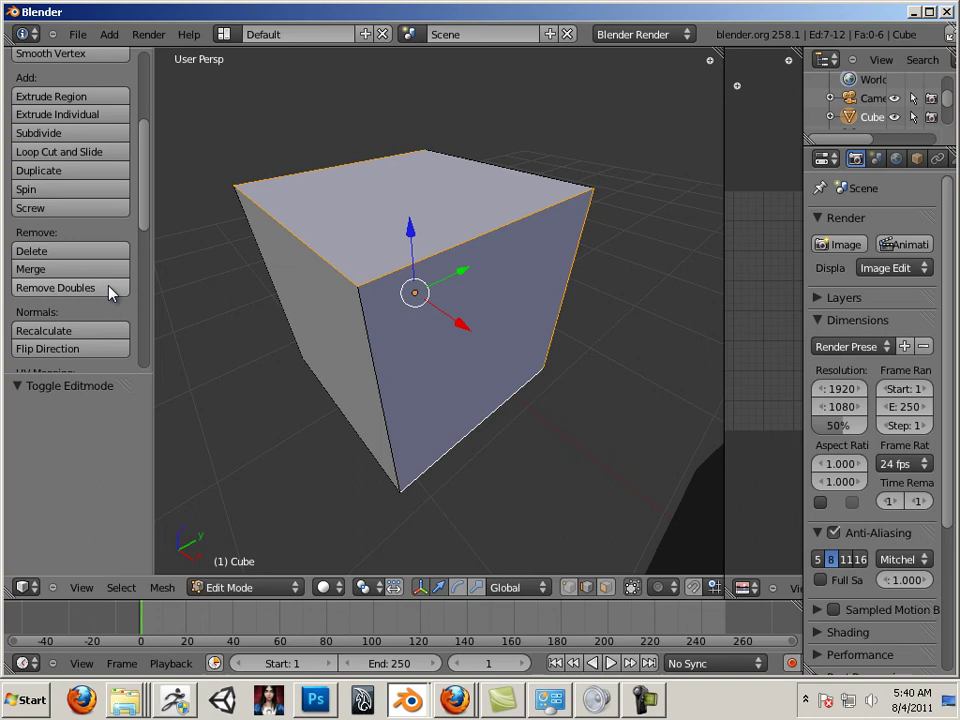
Mark the selected edges as UV seams and widen the UV/Image Editor
{"action": "left_click", "coordinate": [73, 262]}
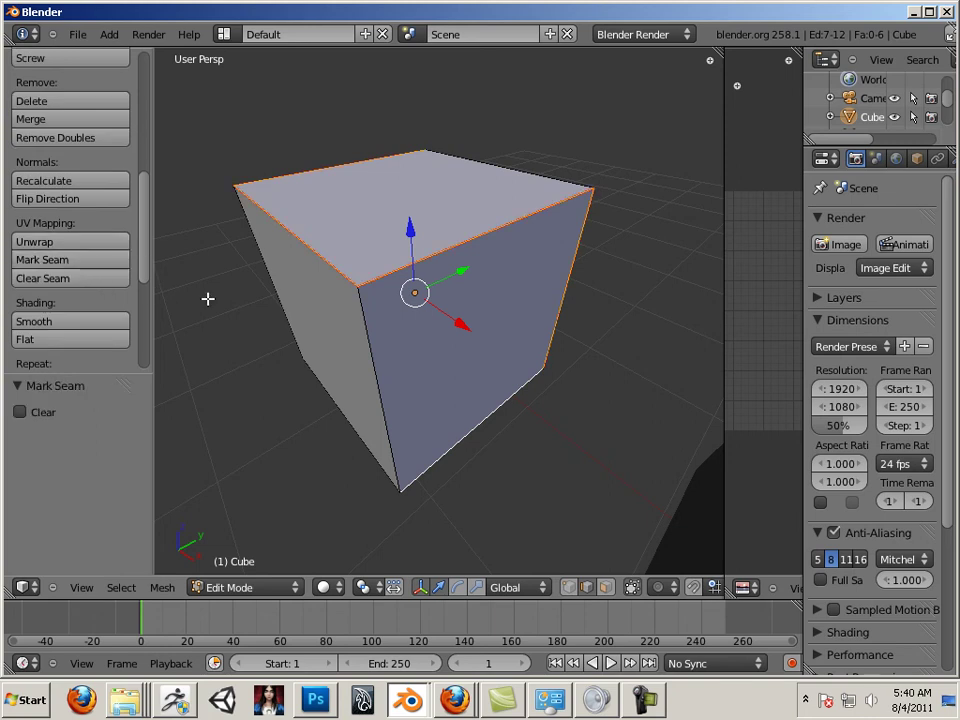
{"action": "middle_click_drag", "start_coordinate": [208, 298], "coordinate": [379, 332]}
{"action": "left_click_drag", "start_coordinate": [724, 360], "coordinate": [596, 351]}
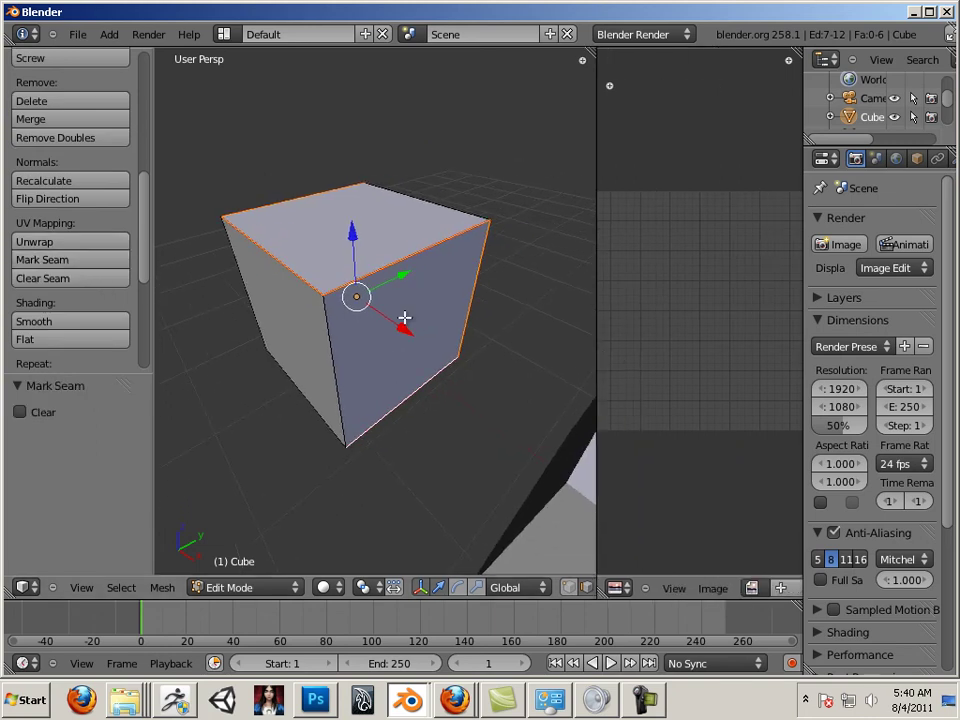
Select all of the cube's faces, Unwrap them, and frame all cubes
{"action": "key", "text": "a"}
{"action": "key", "text": "a"}
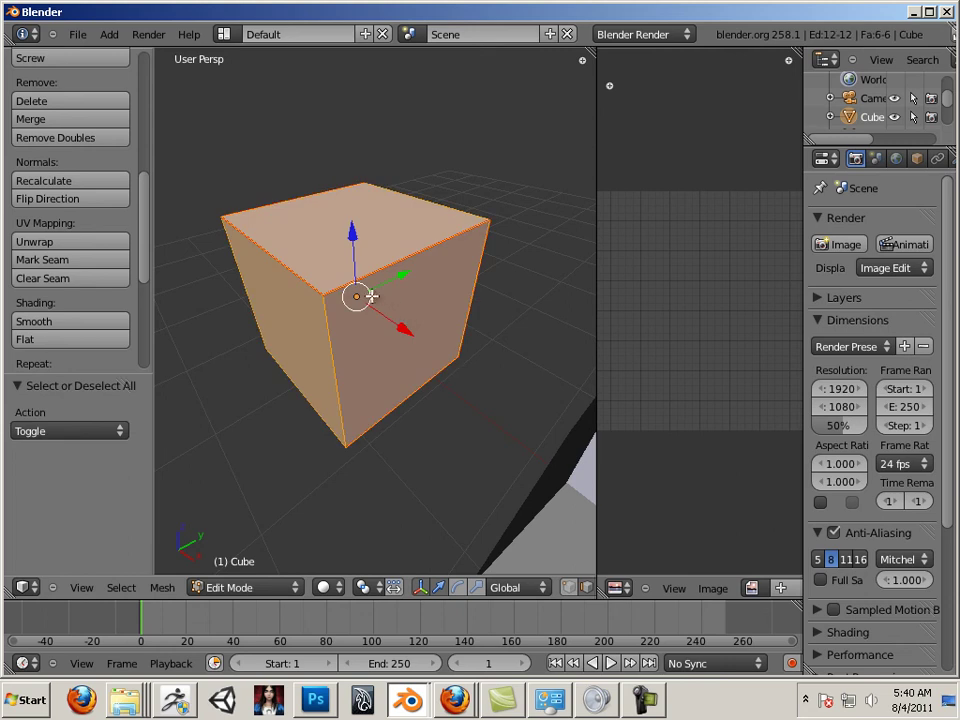
{"action": "key", "text": "u"}
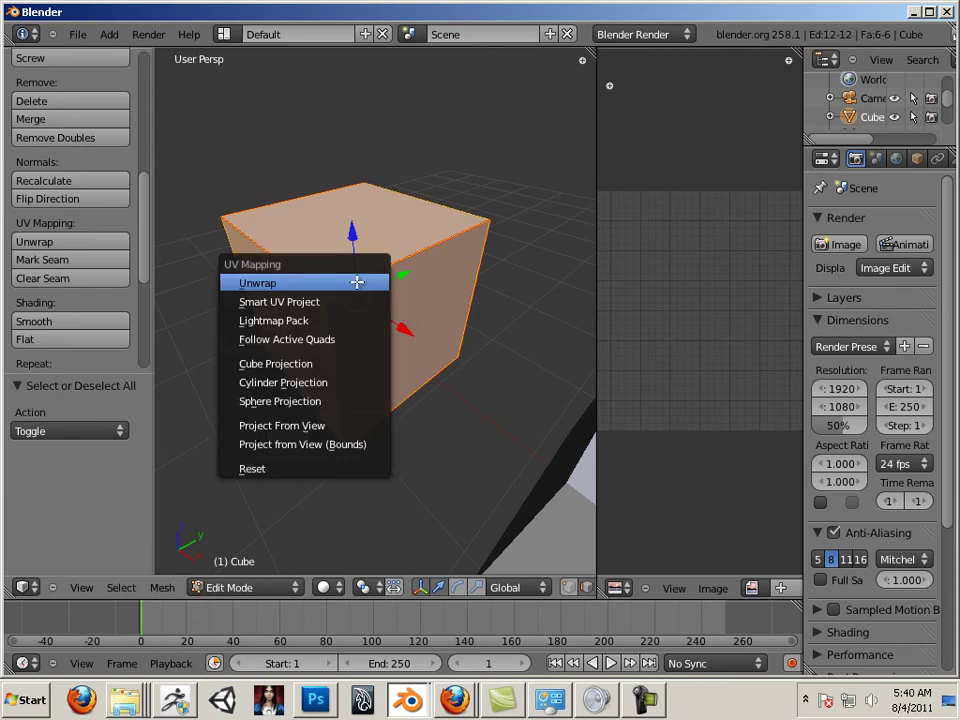
{"action": "left_click", "coordinate": [357, 281]}
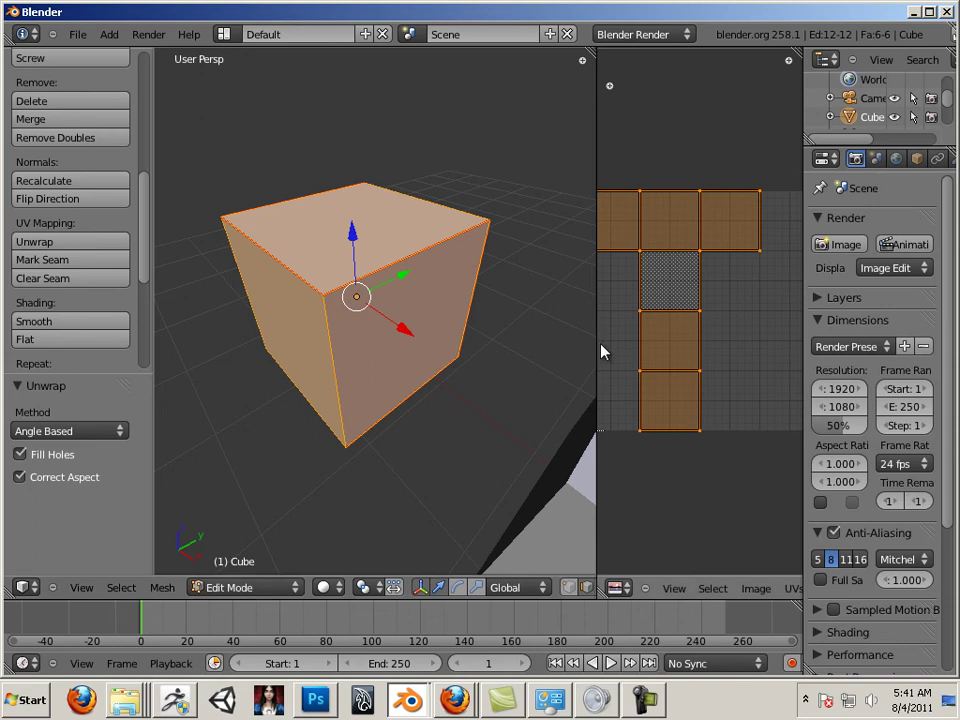
{"action": "key", "text": "Home"}
Move the first cube's mesh into a new position and line up the view on the cubes
{"action": "key", "text": "g"}
{"action": "left_click", "coordinate": [359, 300]}
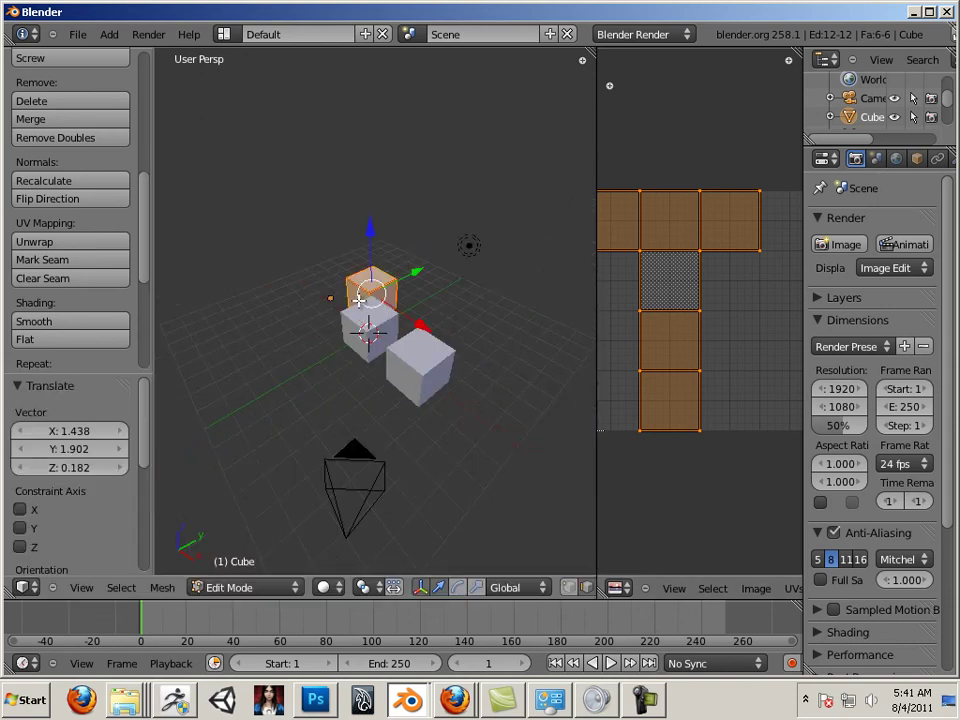
{"action": "middle_click_drag", "start_coordinate": [306, 407], "coordinate": [368, 398]}
{"action": "scroll", "coordinate": [431, 411], "scroll_direction": "up", "scroll_amount": 5}
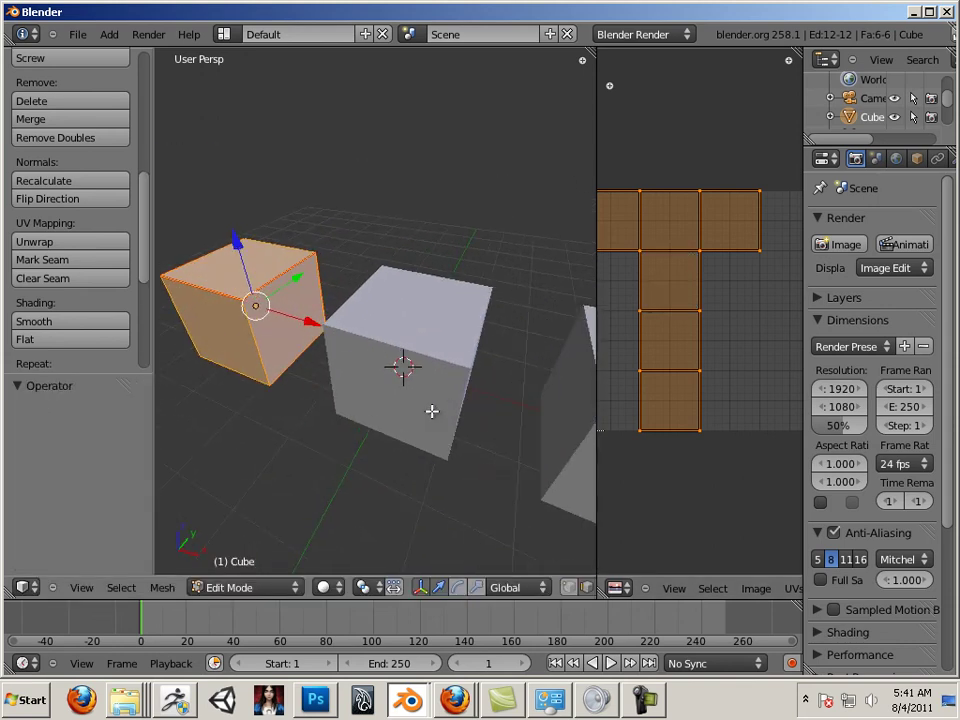
Switch to editing Cube.001 and mark its top edge loop as a seam
{"action": "key", "text": "Tab"}
{"action": "right_click", "coordinate": [461, 360]}
{"action": "key", "text": "Tab"}
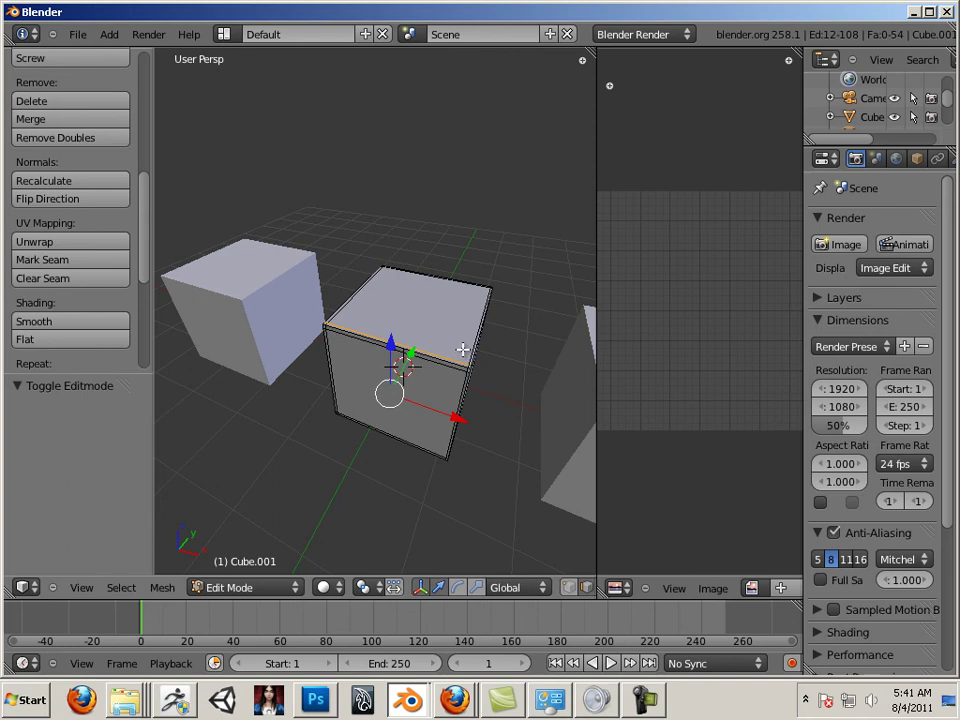
{"action": "scroll", "coordinate": [462, 349], "scroll_direction": "up", "scroll_amount": 4}
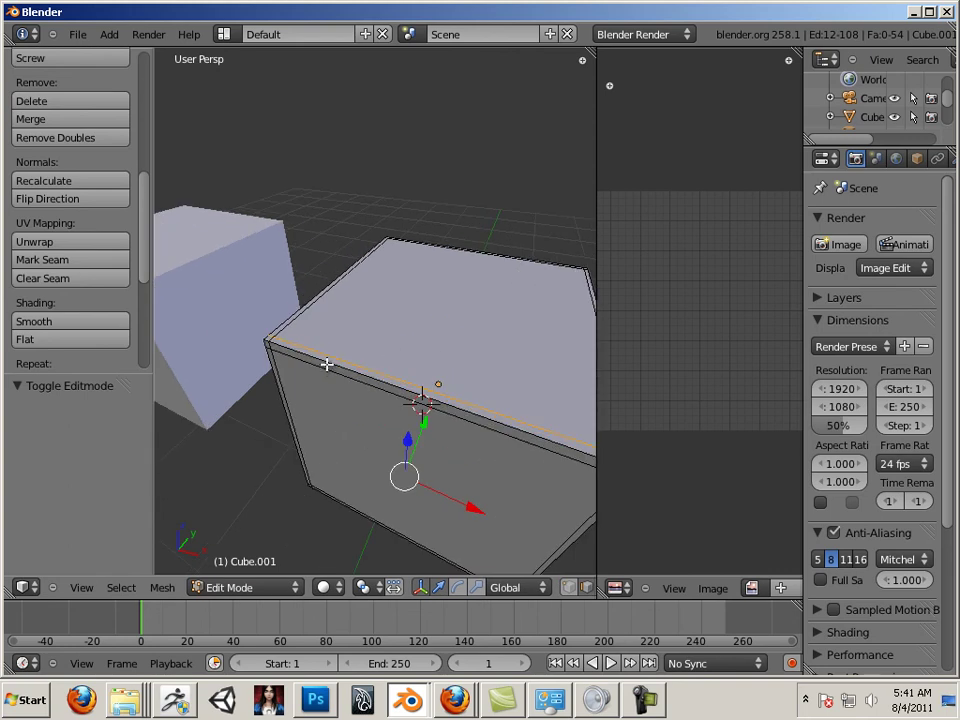
{"action": "scroll", "coordinate": [285, 365], "scroll_direction": "up", "scroll_amount": 5}
{"action": "scroll", "coordinate": [281, 364], "scroll_direction": "down", "scroll_amount": 5}
{"action": "scroll", "coordinate": [280, 366], "scroll_direction": "up", "scroll_amount": 3}
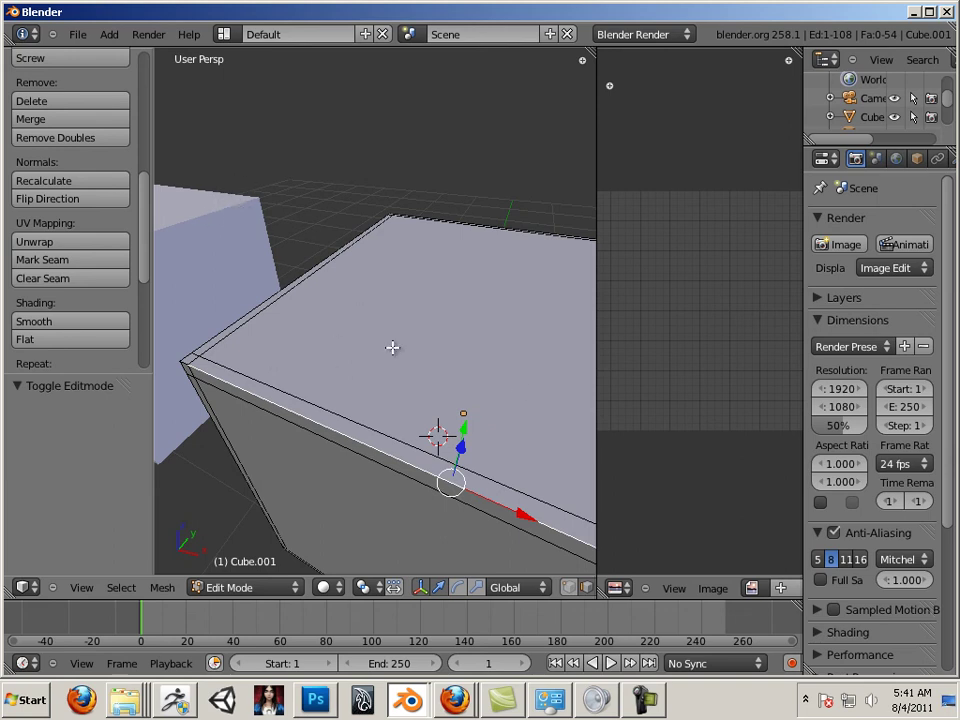
{"action": "middle_click_drag", "start_coordinate": [343, 345], "coordinate": [384, 354]}
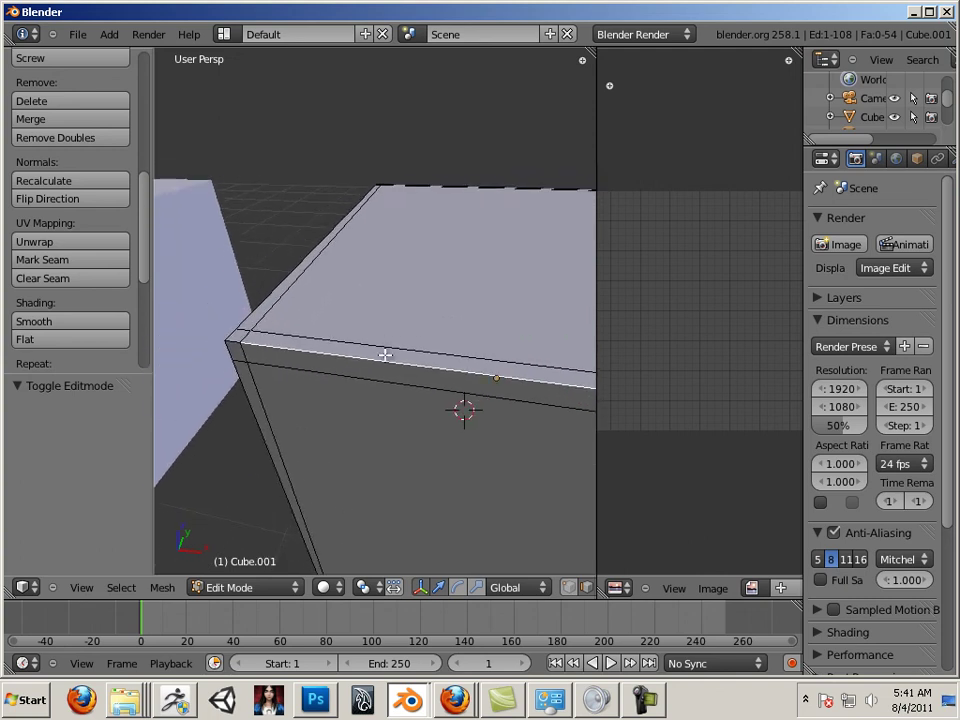
{"action": "right_click", "coordinate": [316, 352], "text": "alt"}
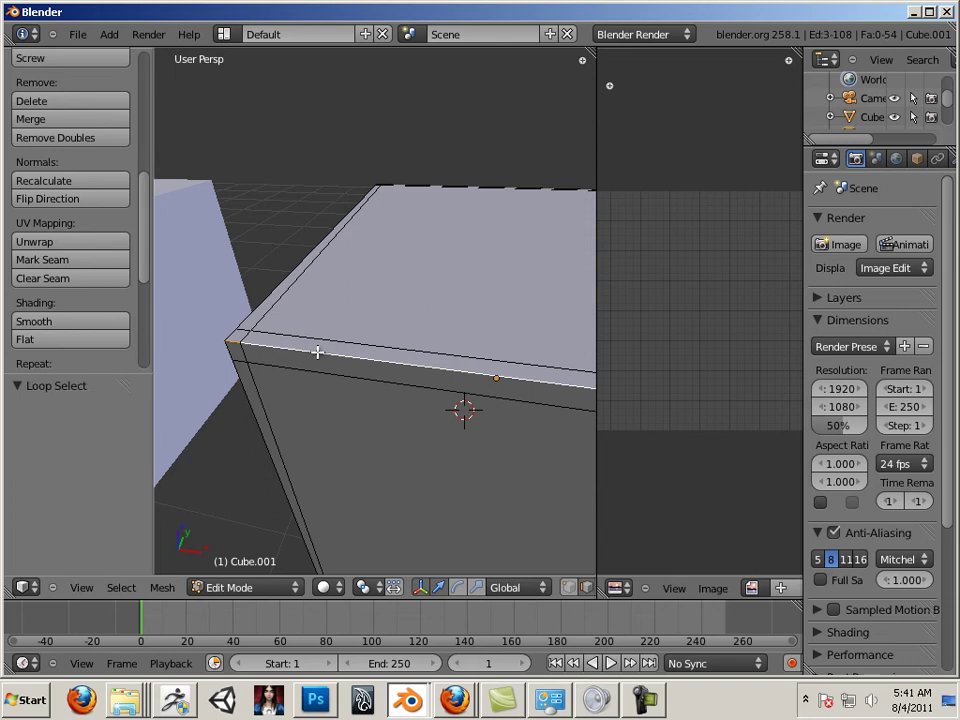
{"action": "scroll", "coordinate": [536, 379], "scroll_direction": "down", "scroll_amount": 5}
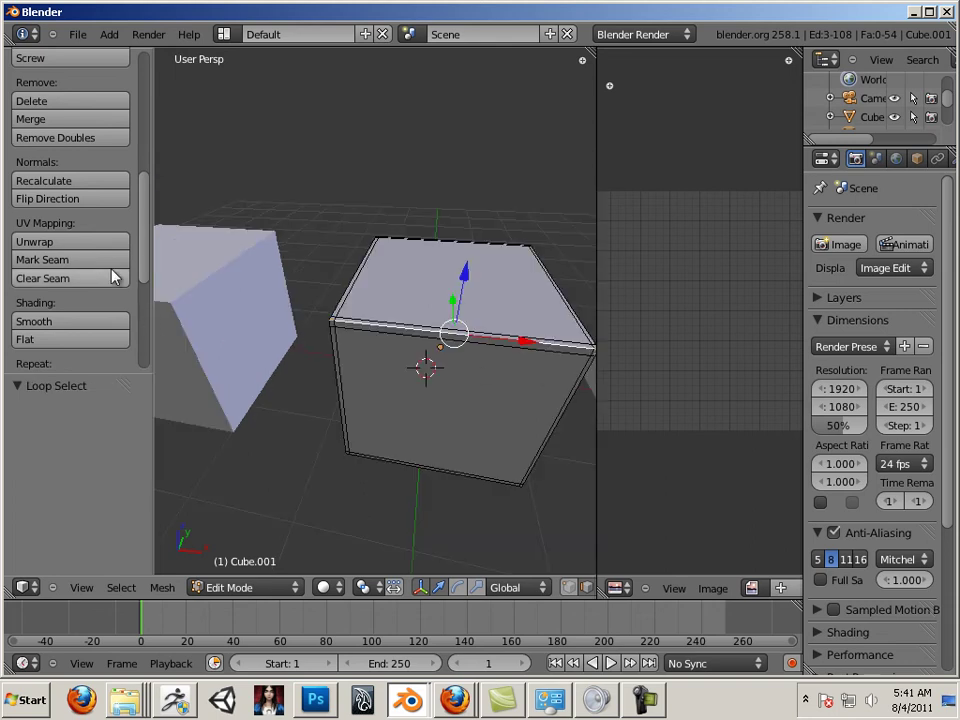
{"action": "left_click", "coordinate": [110, 262]}
Select Cube.001's vertical corner loops and bottom loop and mark them as seams
{"action": "middle_click_drag", "start_coordinate": [191, 347], "coordinate": [508, 392]}
{"action": "right_click", "coordinate": [508, 392], "text": "alt"}
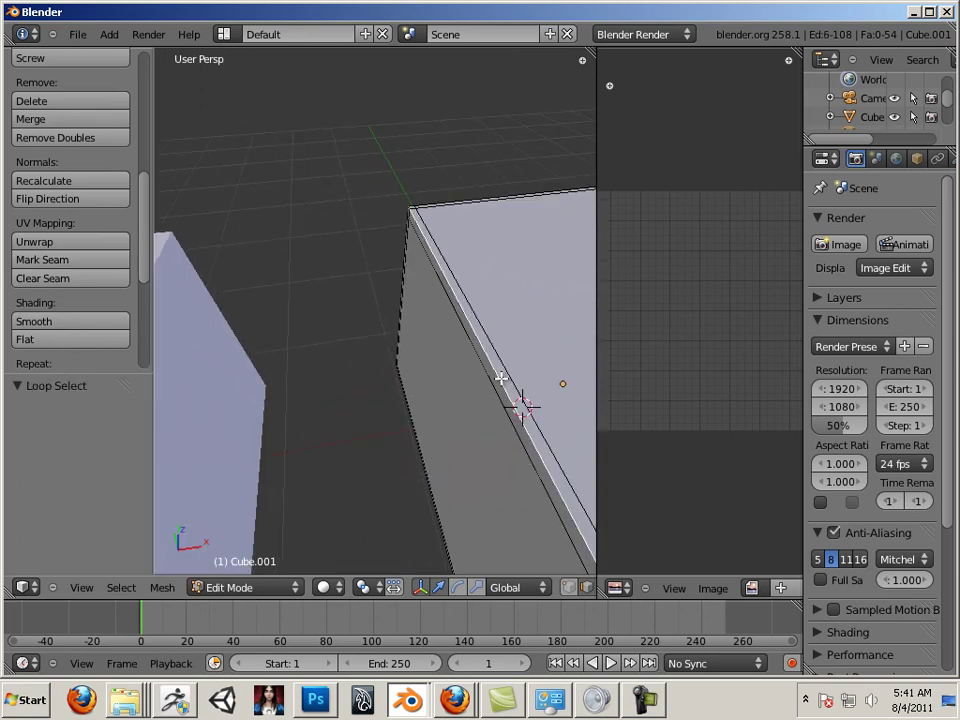
{"action": "middle_click_drag", "start_coordinate": [354, 306], "coordinate": [516, 343]}
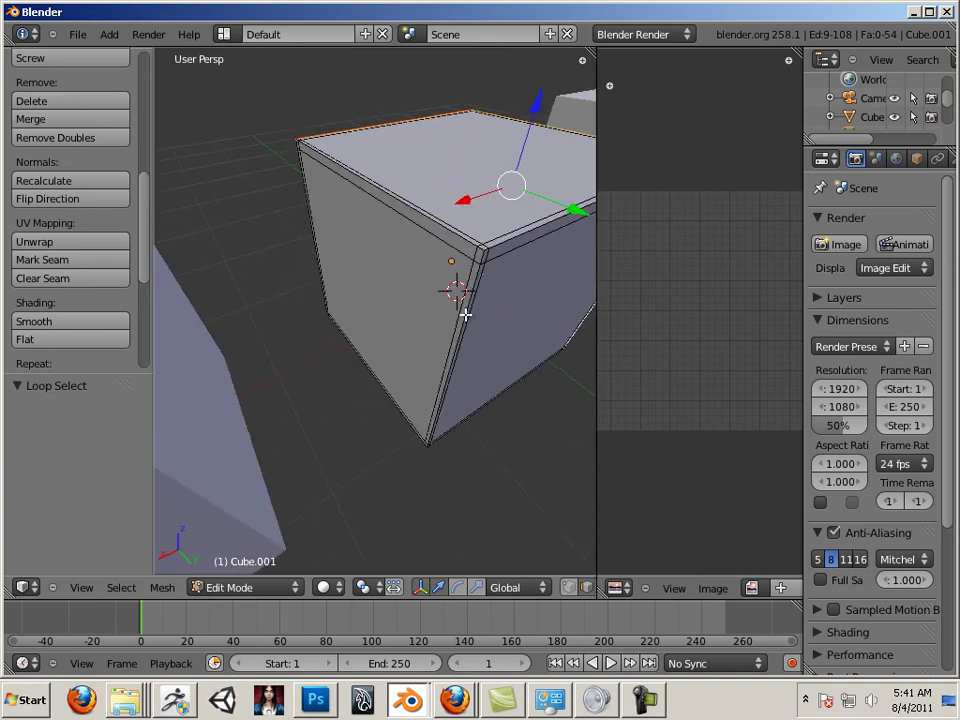
{"action": "right_click", "coordinate": [465, 259], "text": "alt+shift"}
{"action": "right_click", "coordinate": [451, 232], "text": "alt+shift"}
{"action": "middle_click_drag", "start_coordinate": [489, 373], "coordinate": [461, 377]}
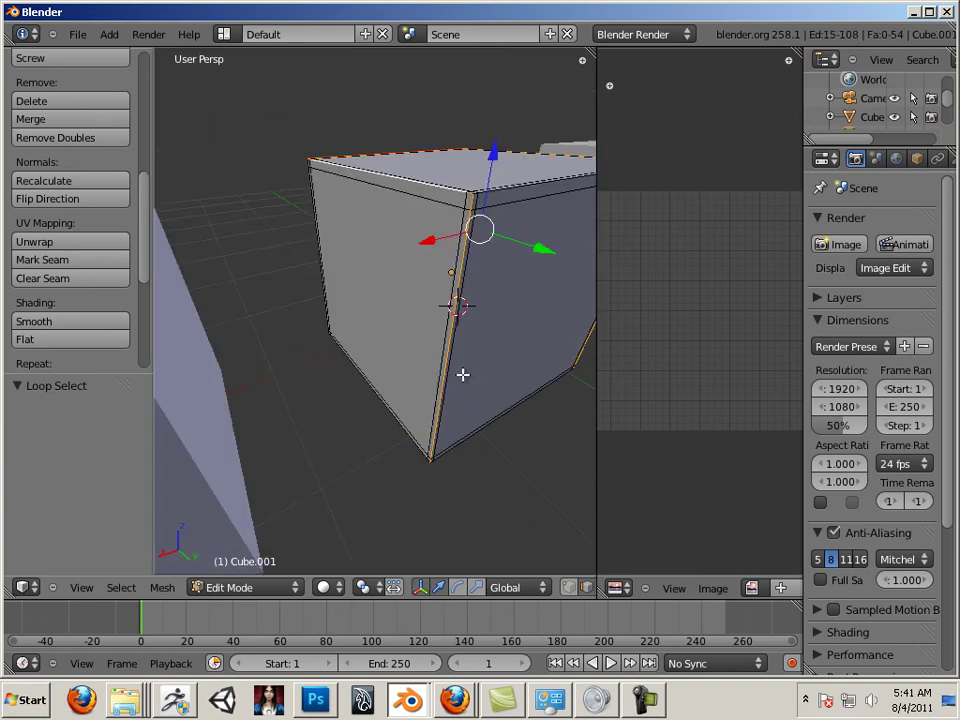
{"action": "right_click", "coordinate": [431, 452], "text": "alt+shift"}
{"action": "middle_click_drag", "start_coordinate": [431, 452], "coordinate": [377, 489]}
{"action": "right_click", "coordinate": [422, 541], "text": "alt+shift"}
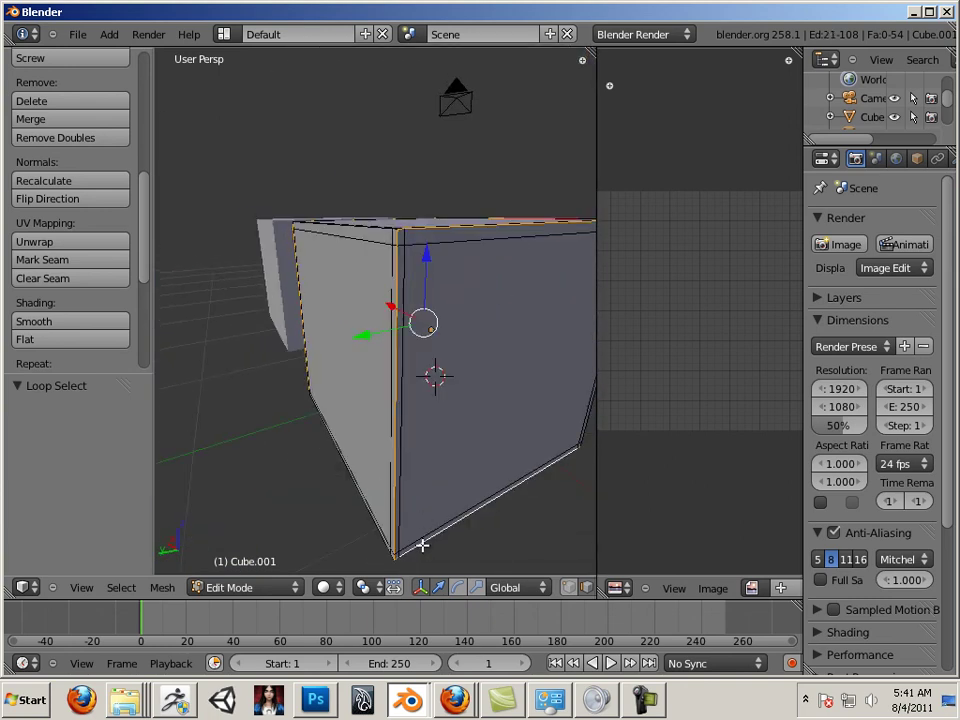
{"action": "left_click", "coordinate": [90, 262]}
{"action": "middle_click_drag", "start_coordinate": [320, 400], "coordinate": [354, 396]}
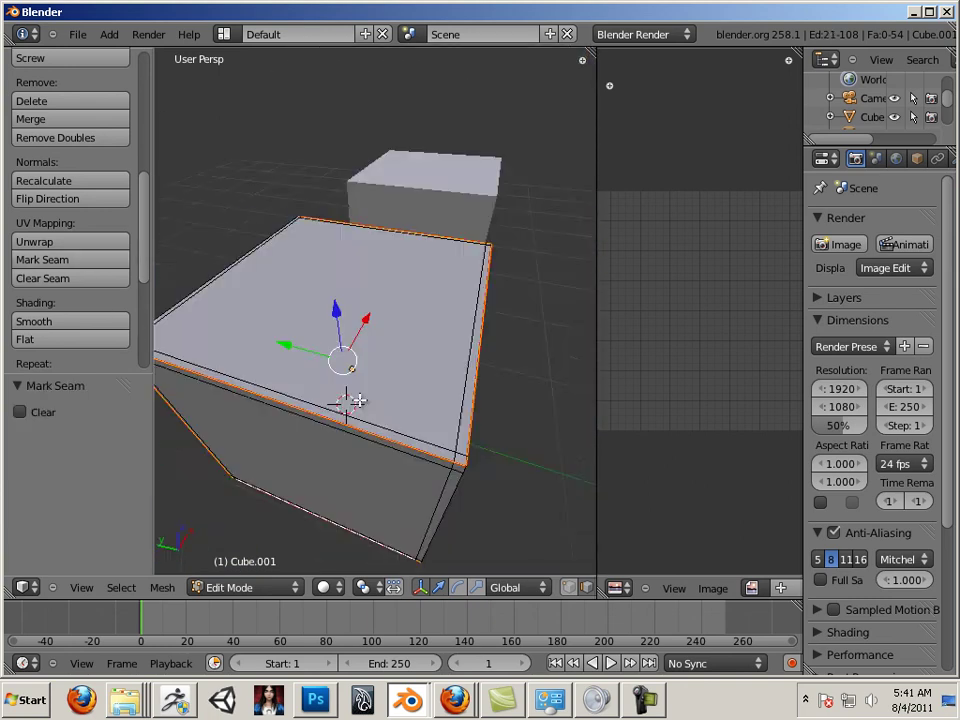
{"action": "scroll", "coordinate": [431, 379], "scroll_direction": "down", "scroll_amount": 3}
{"action": "middle_click_drag", "start_coordinate": [431, 379], "coordinate": [338, 375]}
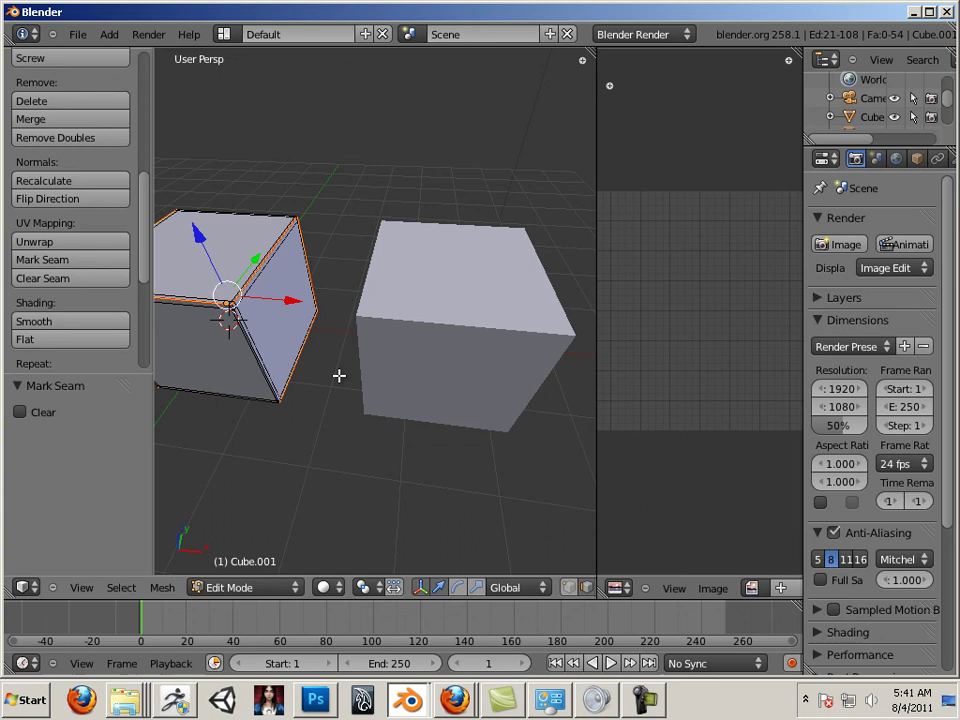
Edit Cube.002 and select its top edge loop plus the left corner loop
{"action": "key", "text": "Tab"}
{"action": "right_click", "coordinate": [437, 331]}
{"action": "key", "text": "Tab"}
{"action": "scroll", "coordinate": [385, 328], "scroll_direction": "up", "scroll_amount": 3}
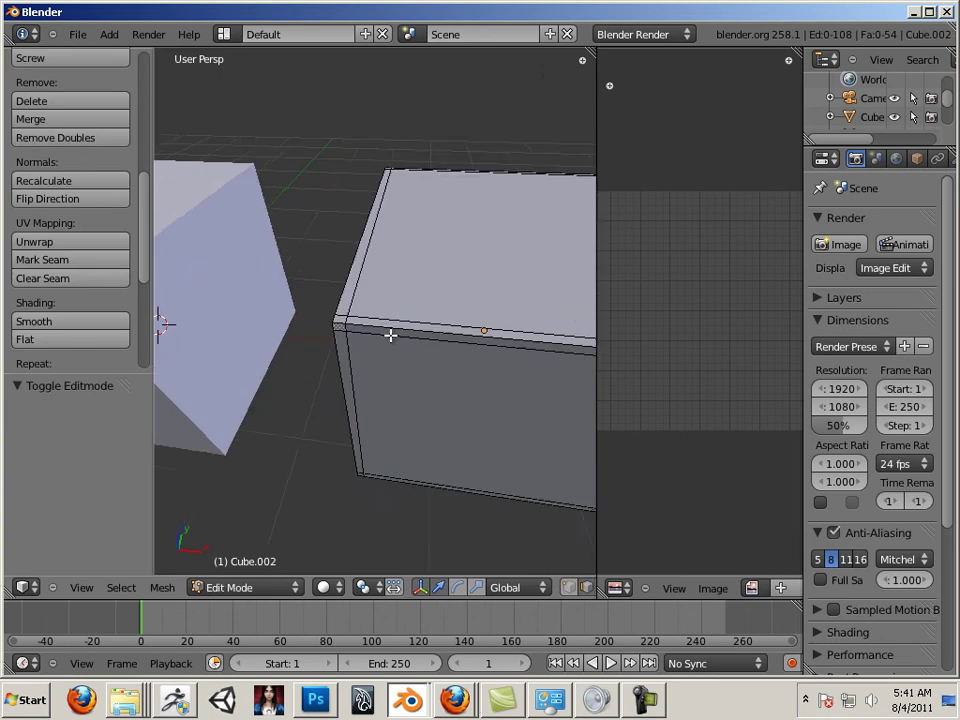
{"action": "middle_click_drag", "start_coordinate": [390, 334], "coordinate": [405, 331]}
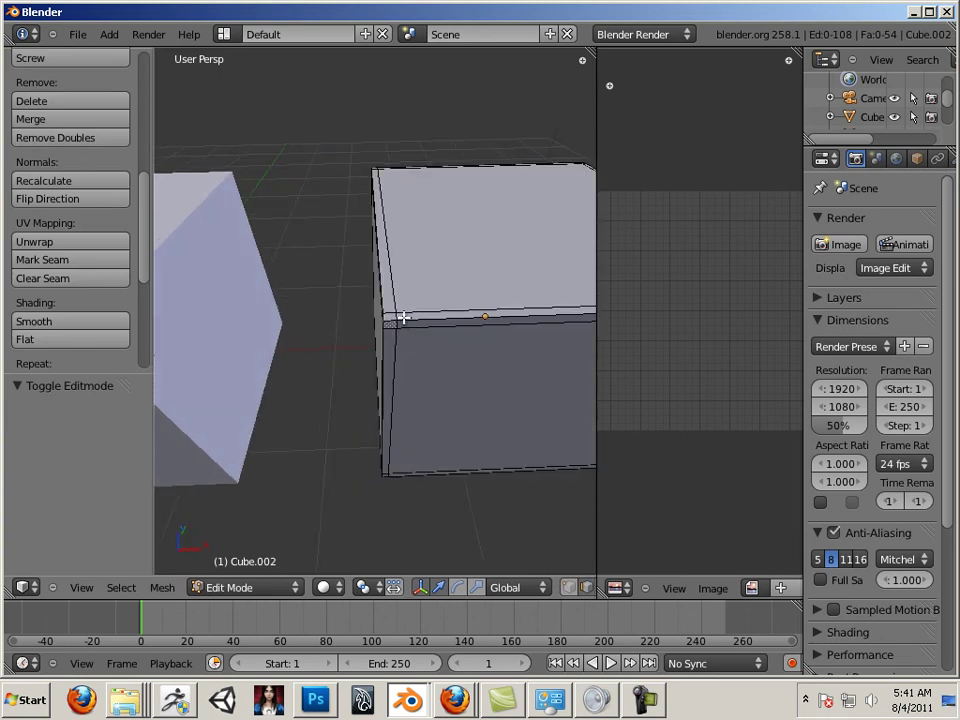
{"action": "right_click", "coordinate": [381, 295], "text": "alt"}
{"action": "right_click", "coordinate": [414, 321], "text": "alt+shift"}
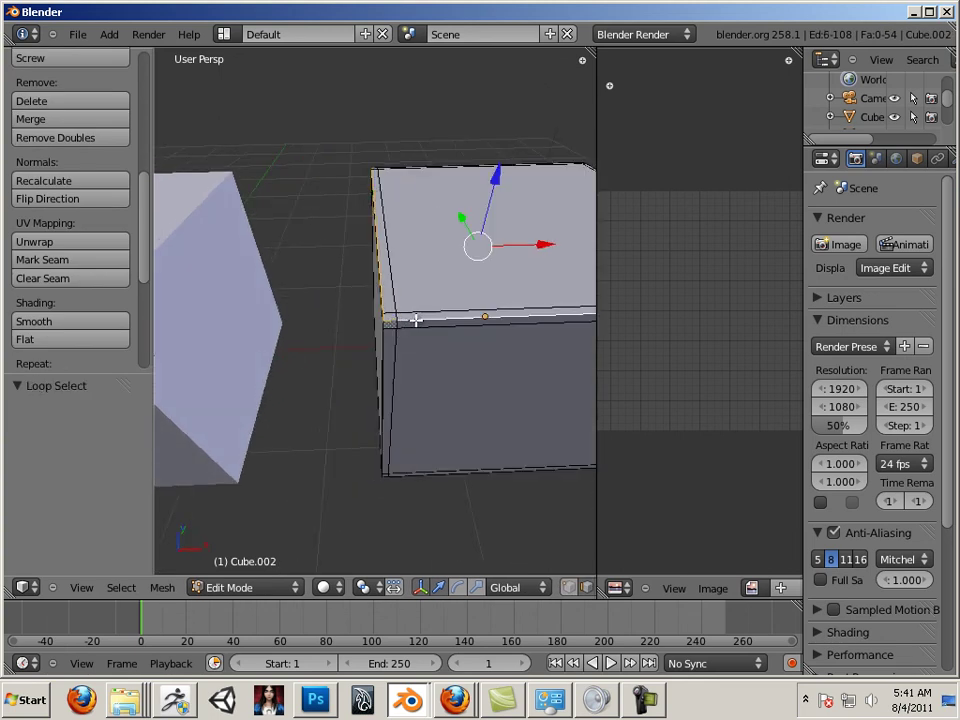
Add the remaining corner loop and bottom front edge, then mark all 21 edges as seams
{"action": "middle_click_drag", "start_coordinate": [504, 390], "coordinate": [404, 394]}
{"action": "right_click", "coordinate": [464, 395], "text": "alt+shift"}
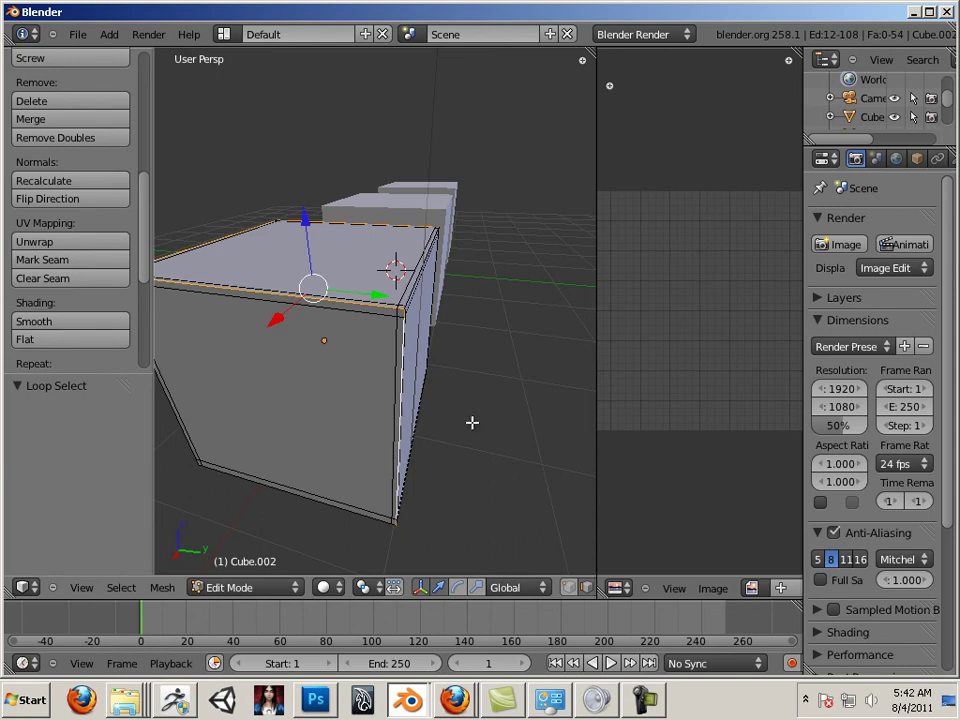
{"action": "middle_click_drag", "start_coordinate": [471, 422], "coordinate": [399, 363]}
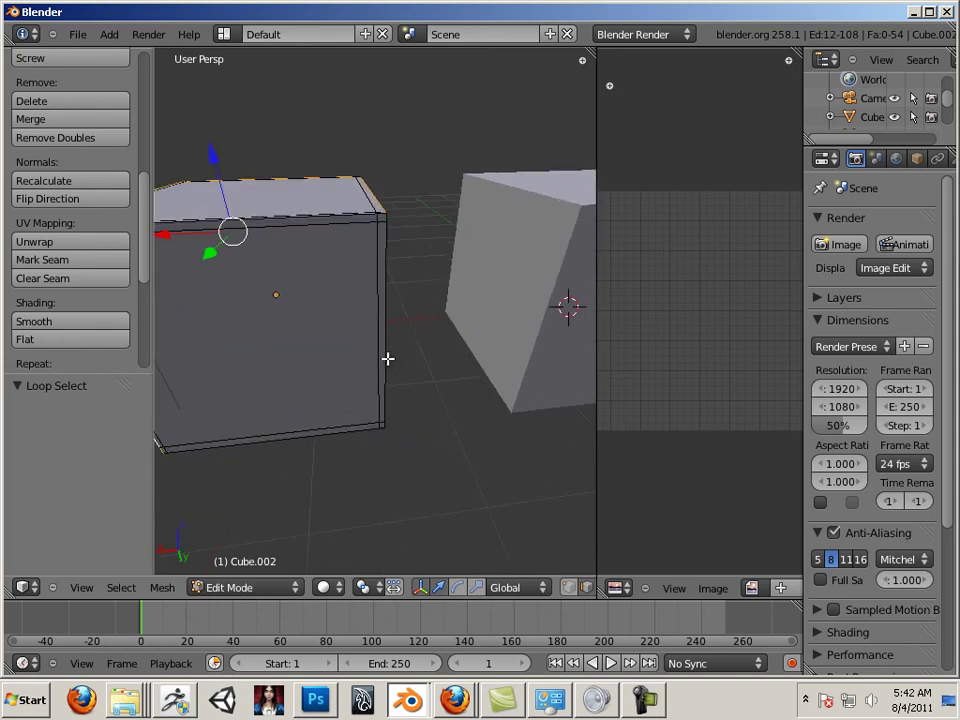
{"action": "middle_click_drag", "start_coordinate": [482, 418], "coordinate": [404, 427]}
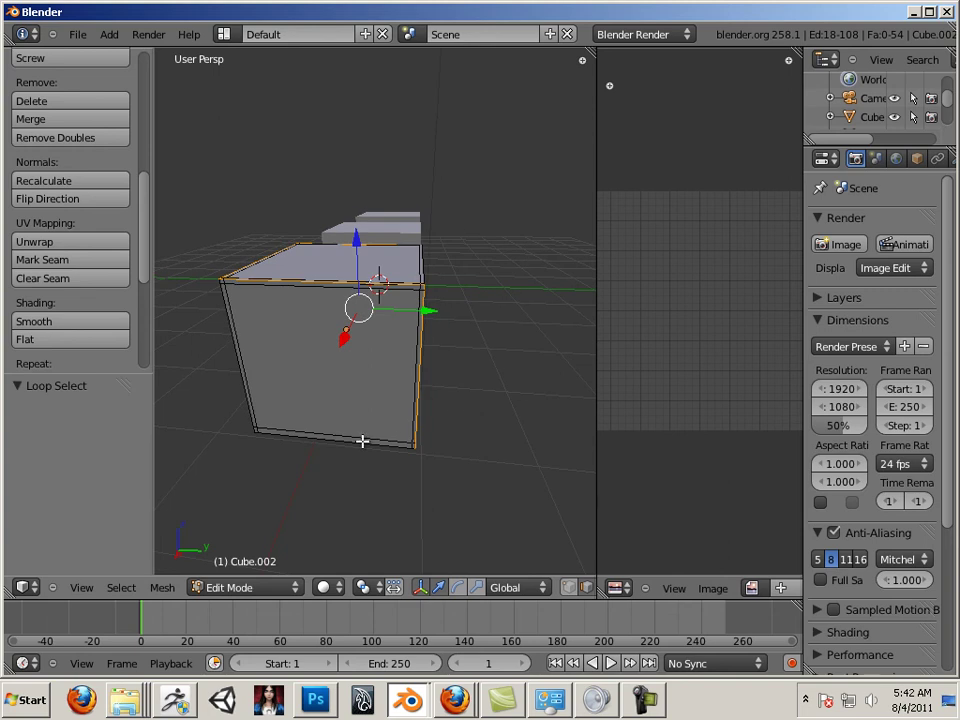
{"action": "right_click", "coordinate": [307, 442], "text": "alt+shift"}
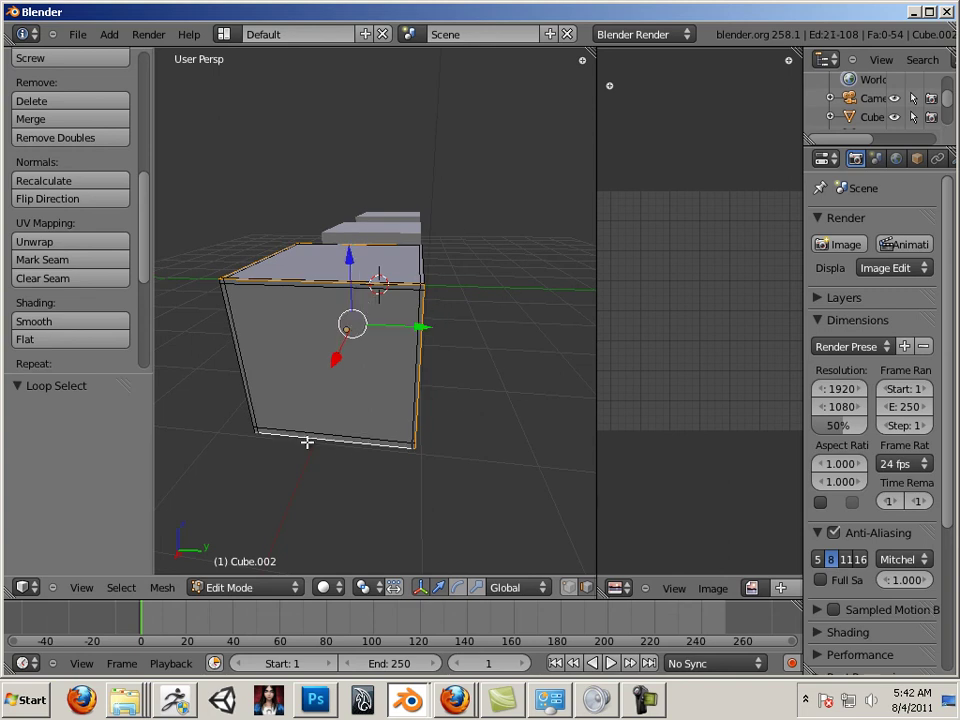
{"action": "left_click", "coordinate": [62, 259]}
{"action": "middle_click_drag", "start_coordinate": [225, 347], "coordinate": [477, 435]}
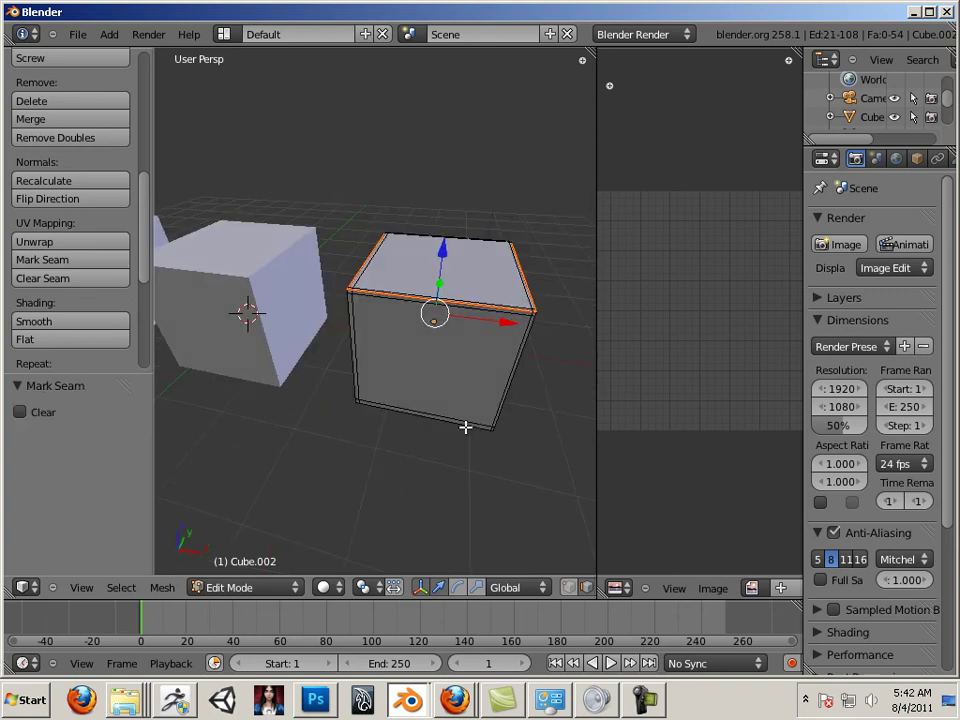
Select all of the third cube's mesh and unwrap its UVs
{"action": "key", "text": "Tab"}
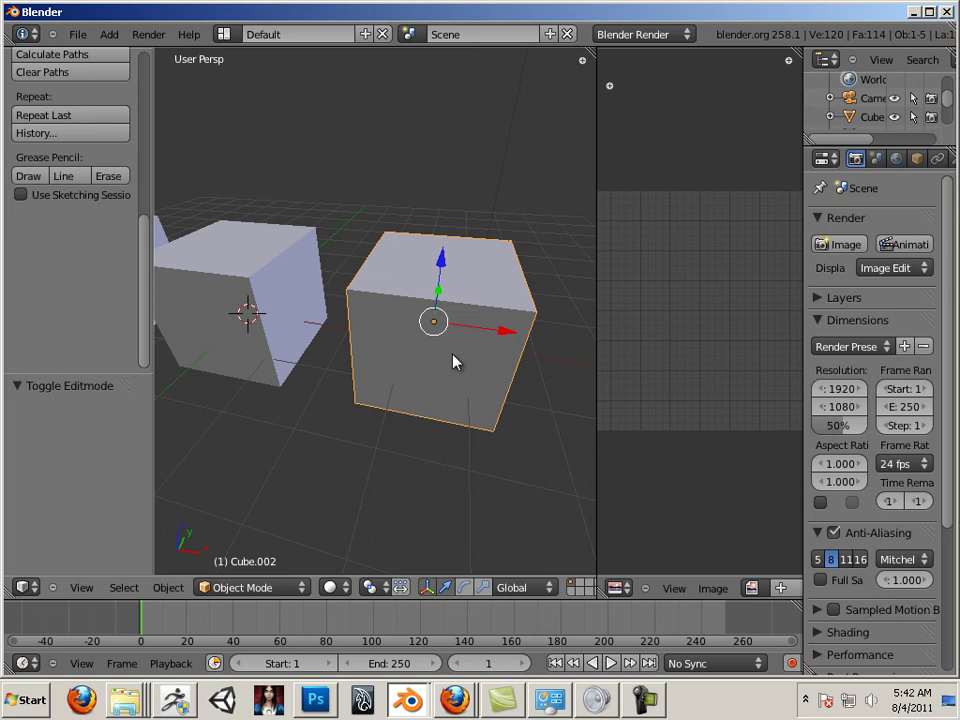
{"action": "key", "text": "Tab"}
{"action": "key", "text": "a"}
{"action": "key", "text": "a"}
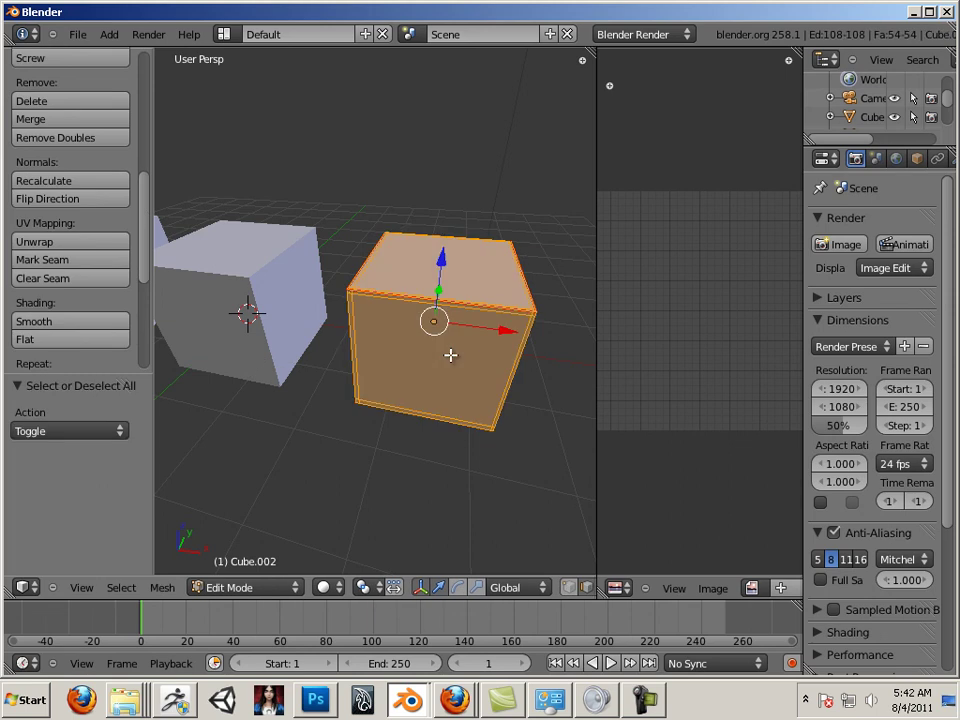
{"action": "key", "text": "u"}
{"action": "left_click", "coordinate": [446, 352]}
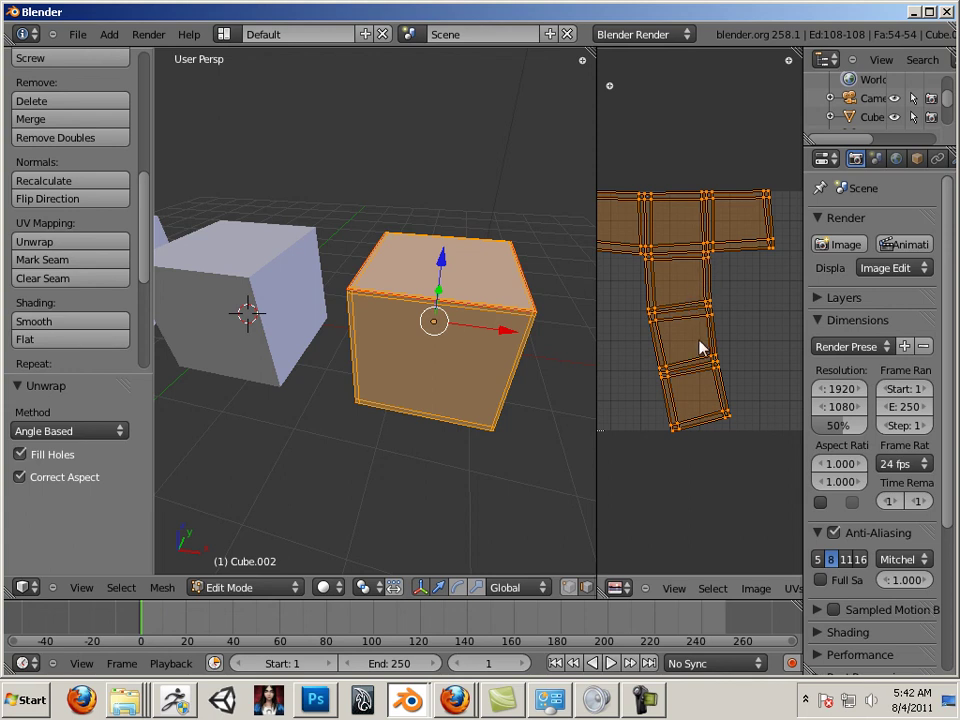
Select all of Cube.001's mesh and unwrap it into a T-shaped UV layout
{"action": "key", "text": "Tab"}
{"action": "right_click", "coordinate": [216, 289]}
{"action": "key", "text": "Tab"}
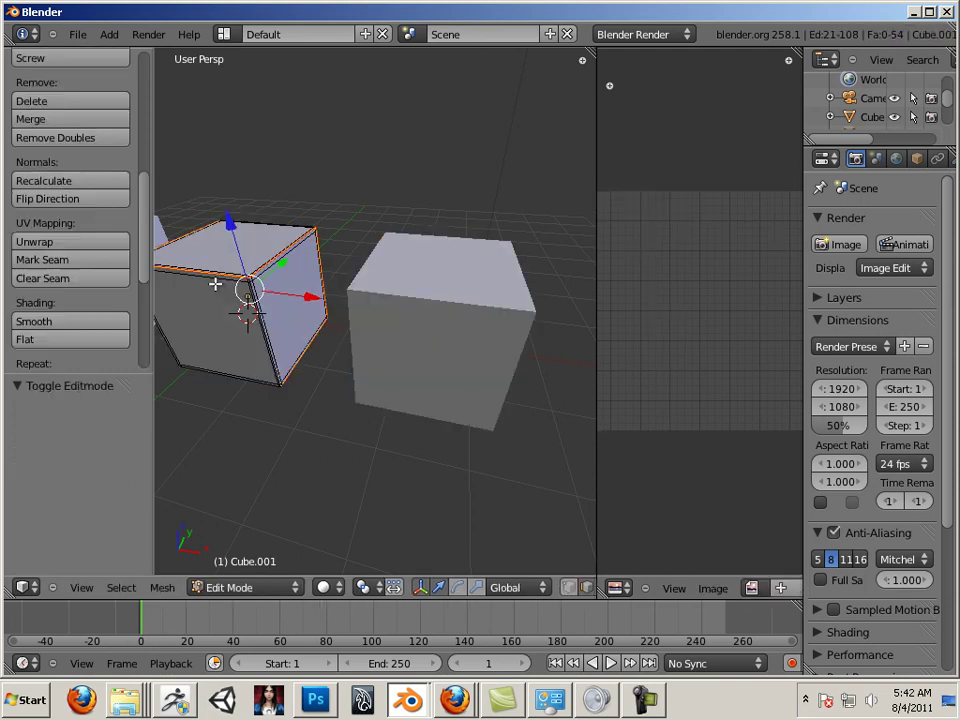
{"action": "key", "text": "a"}
{"action": "key", "text": "a"}
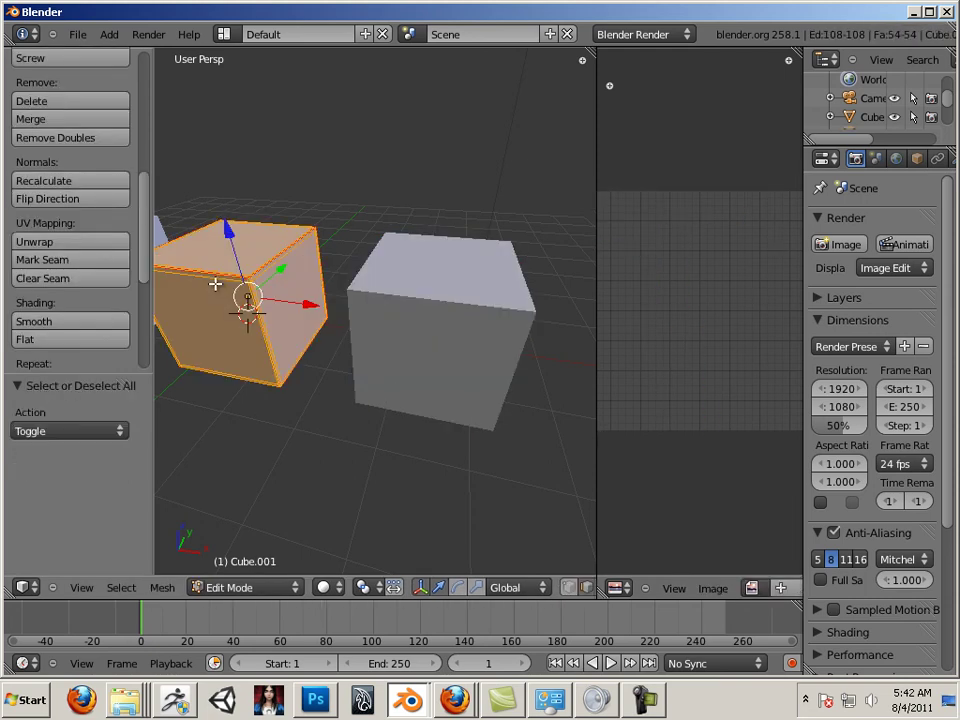
{"action": "key", "text": "u"}
{"action": "left_click", "coordinate": [214, 281]}
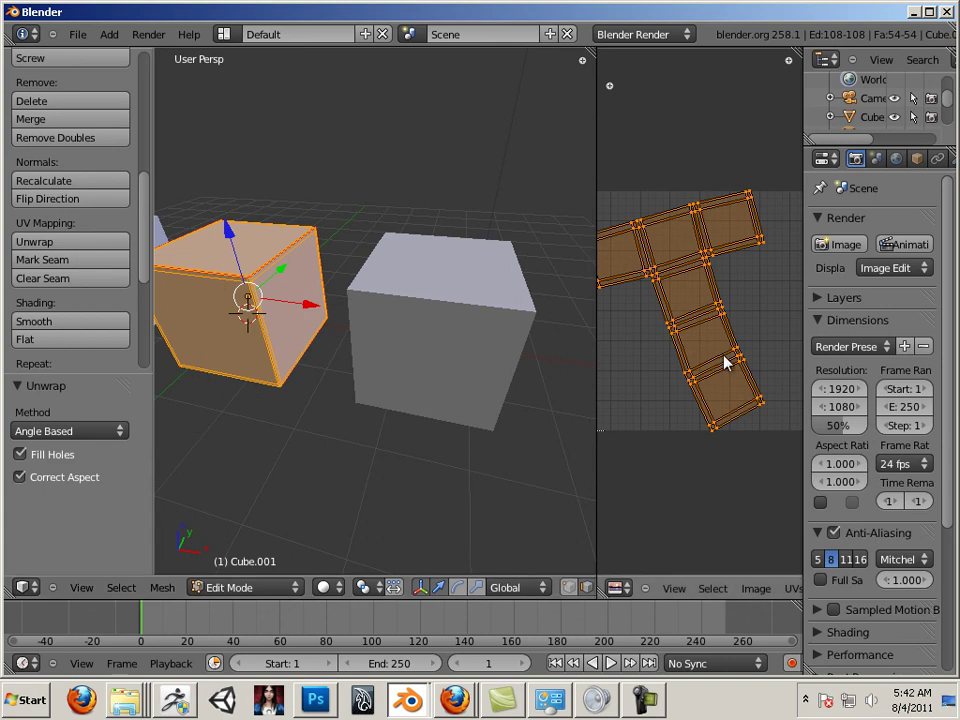
{"action": "middle_click_drag", "start_coordinate": [349, 371], "coordinate": [450, 403], "text": "shift"}
{"action": "scroll", "coordinate": [336, 410], "scroll_direction": "up", "scroll_amount": 2}
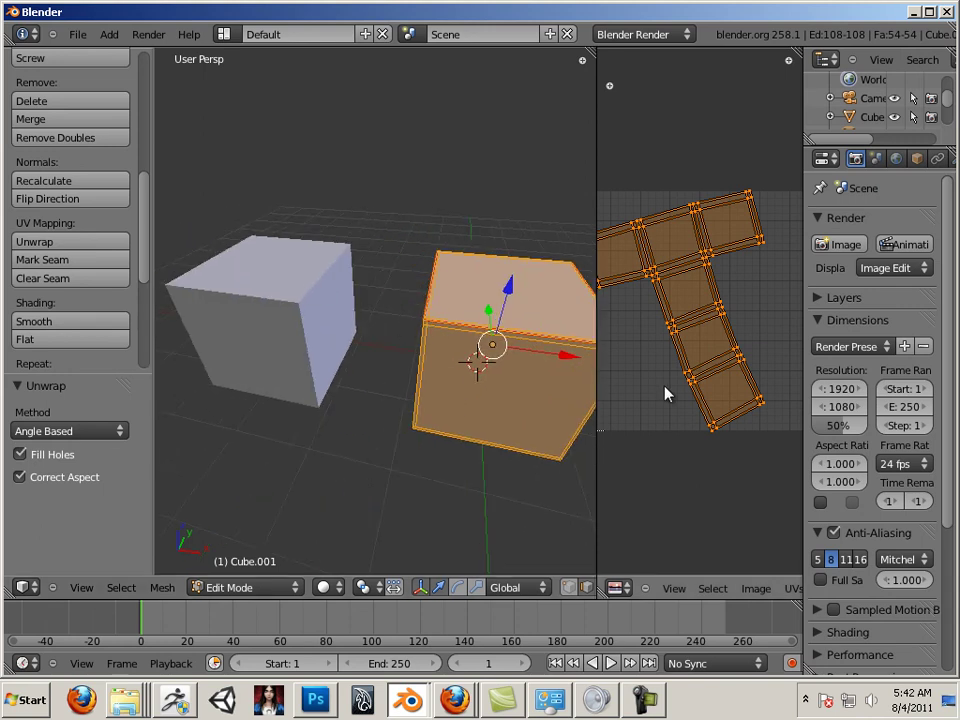
Rotate Cube.001's UV island 20.9°, reposition it, and scale it to 0.981 inside the grid
{"action": "left_click_drag", "start_coordinate": [597, 381], "coordinate": [451, 381]}
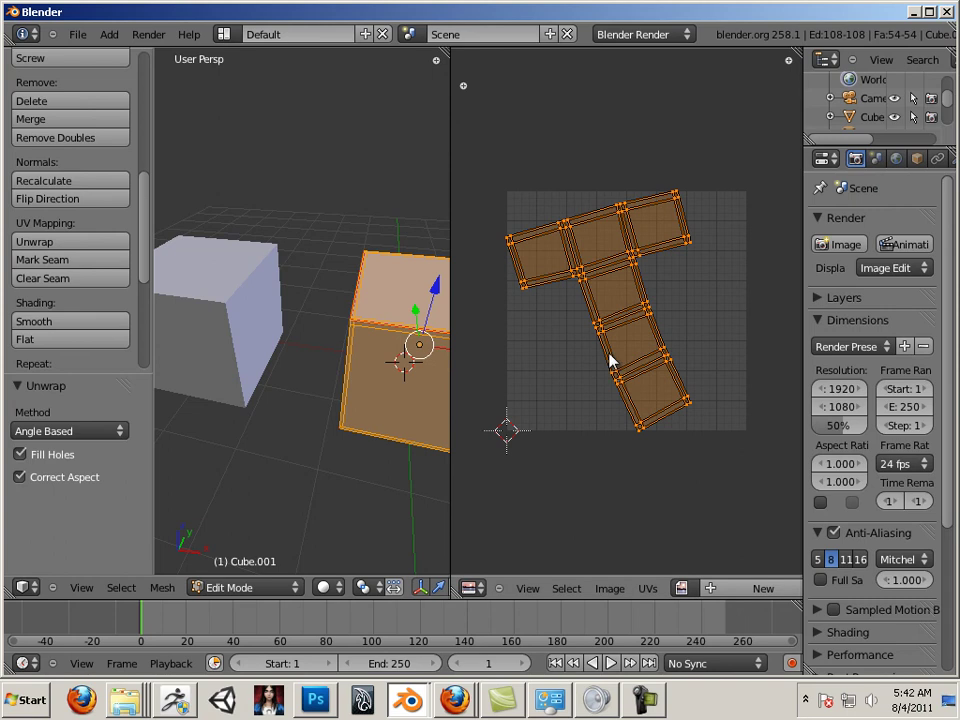
{"action": "scroll", "coordinate": [618, 320], "scroll_direction": "up", "scroll_amount": 2}
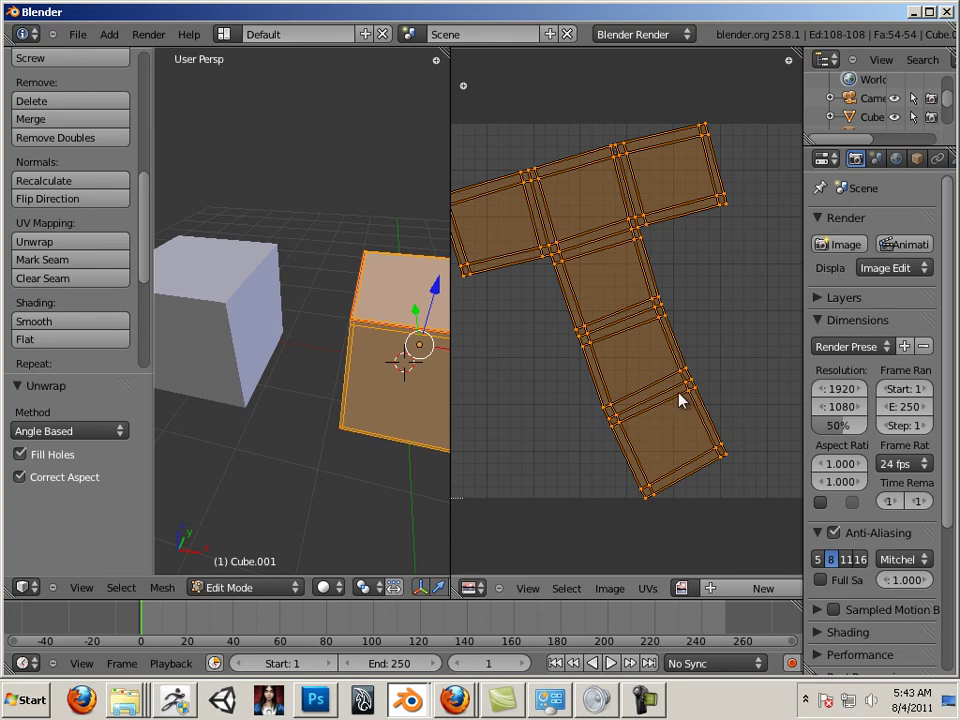
{"action": "scroll", "coordinate": [678, 398], "scroll_direction": "down", "scroll_amount": 1}
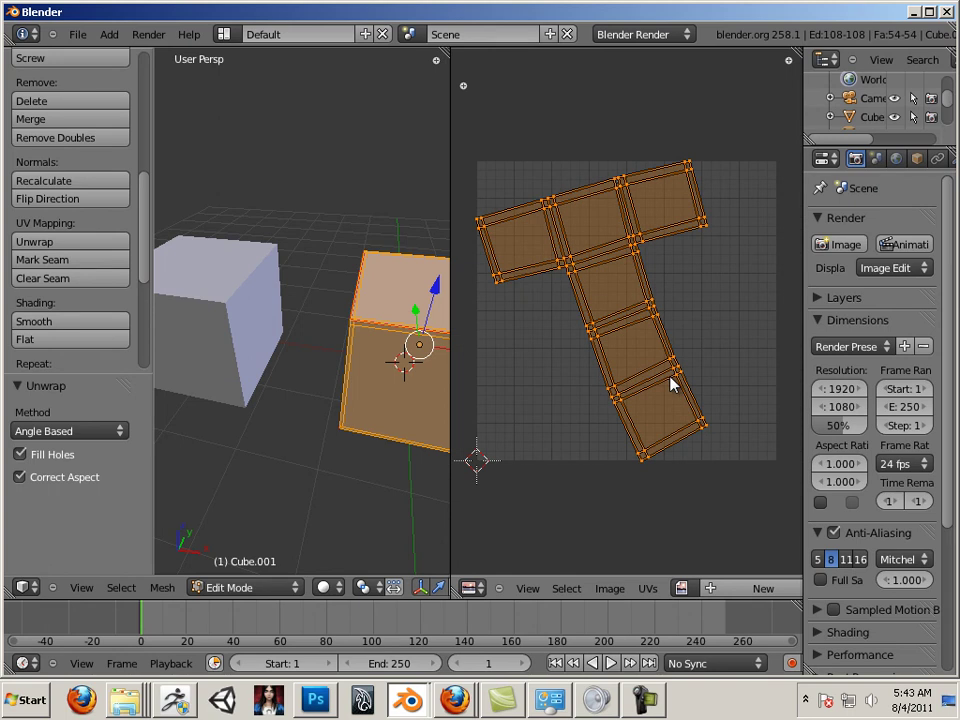
{"action": "key", "text": "r"}
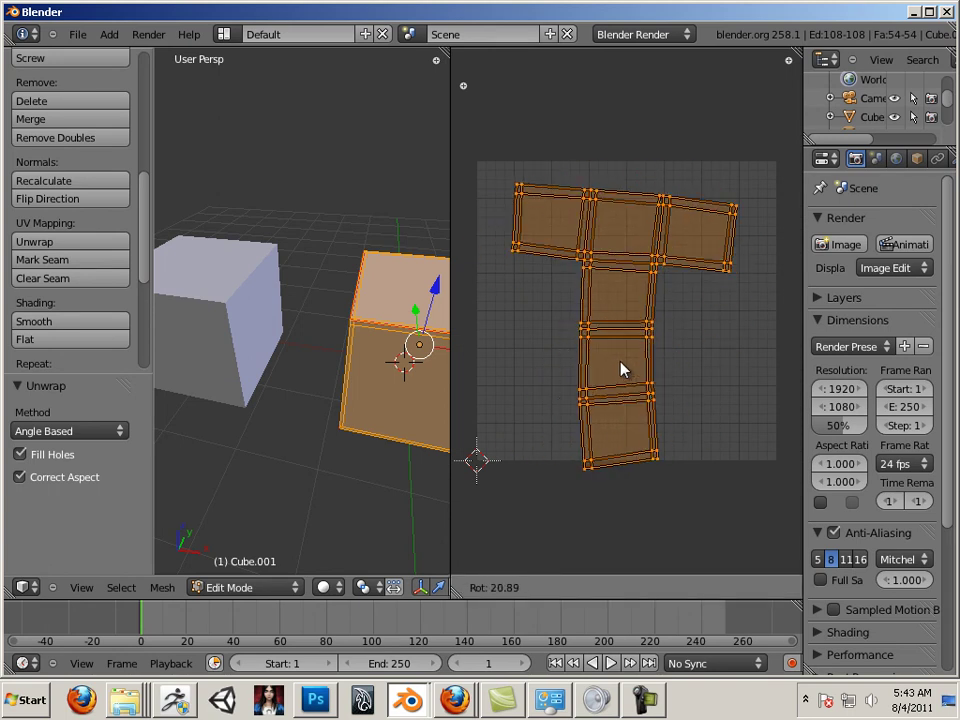
{"action": "left_click", "coordinate": [621, 370]}
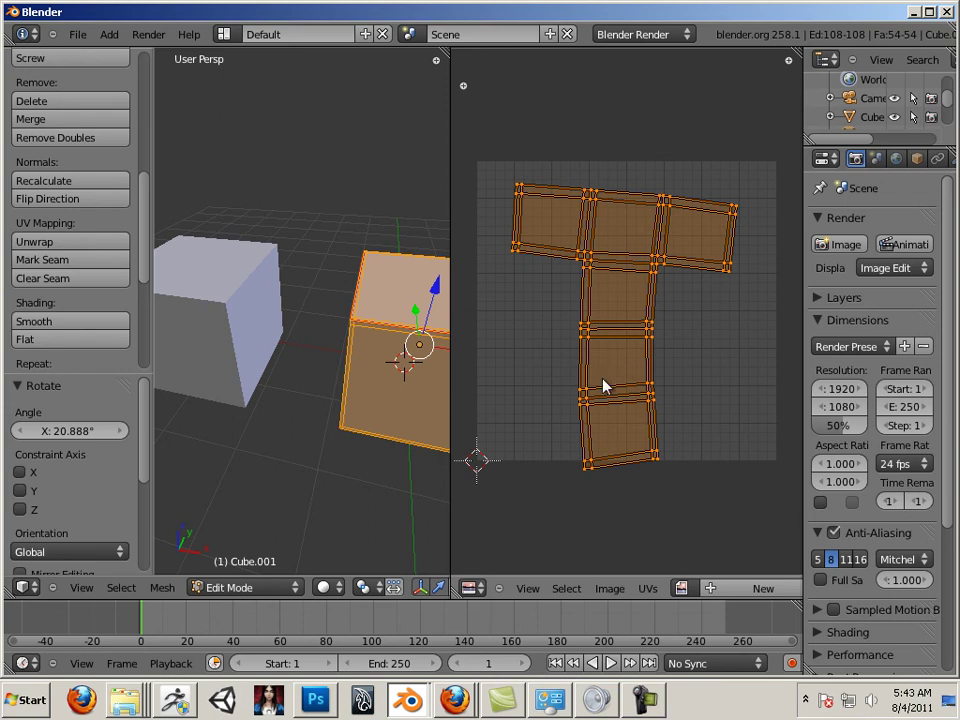
{"action": "key", "text": "g"}
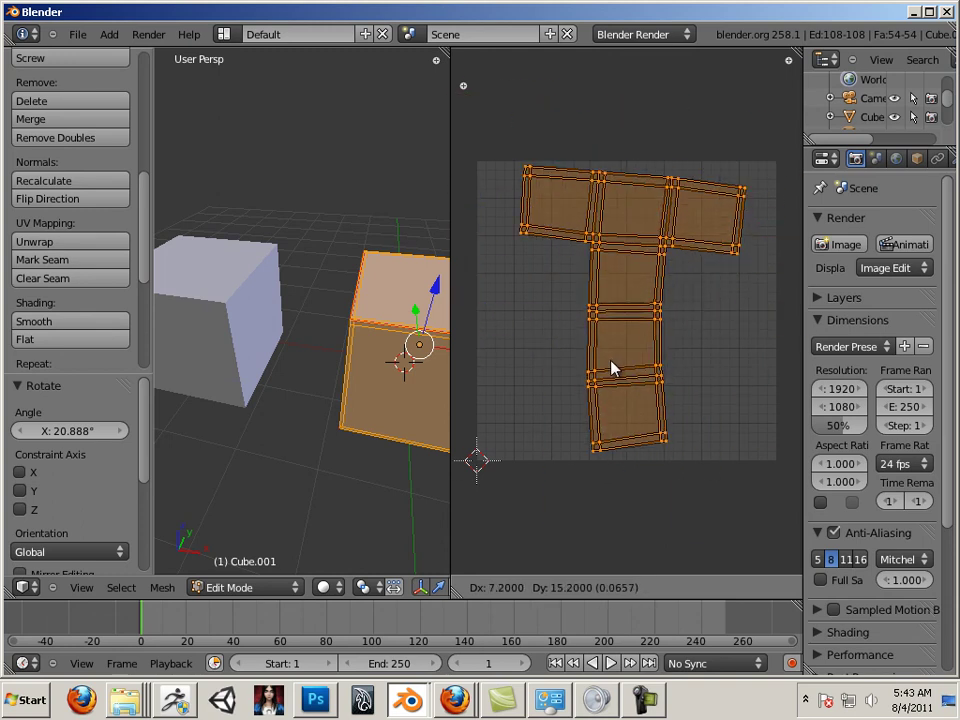
{"action": "left_click", "coordinate": [610, 369]}
{"action": "key", "text": "s"}
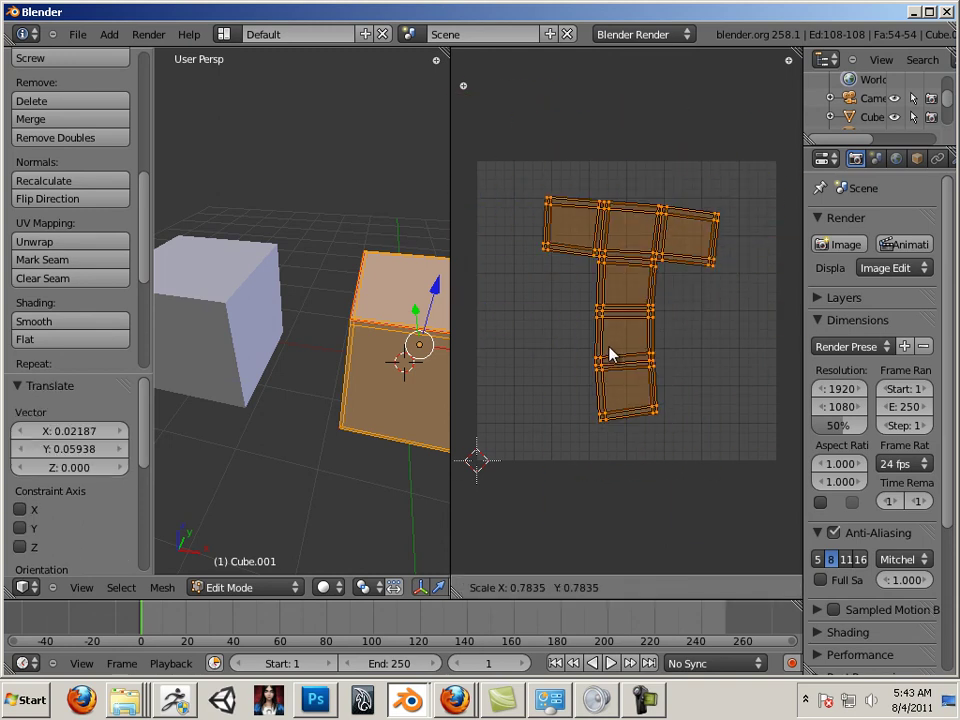
{"action": "left_click", "coordinate": [613, 369]}
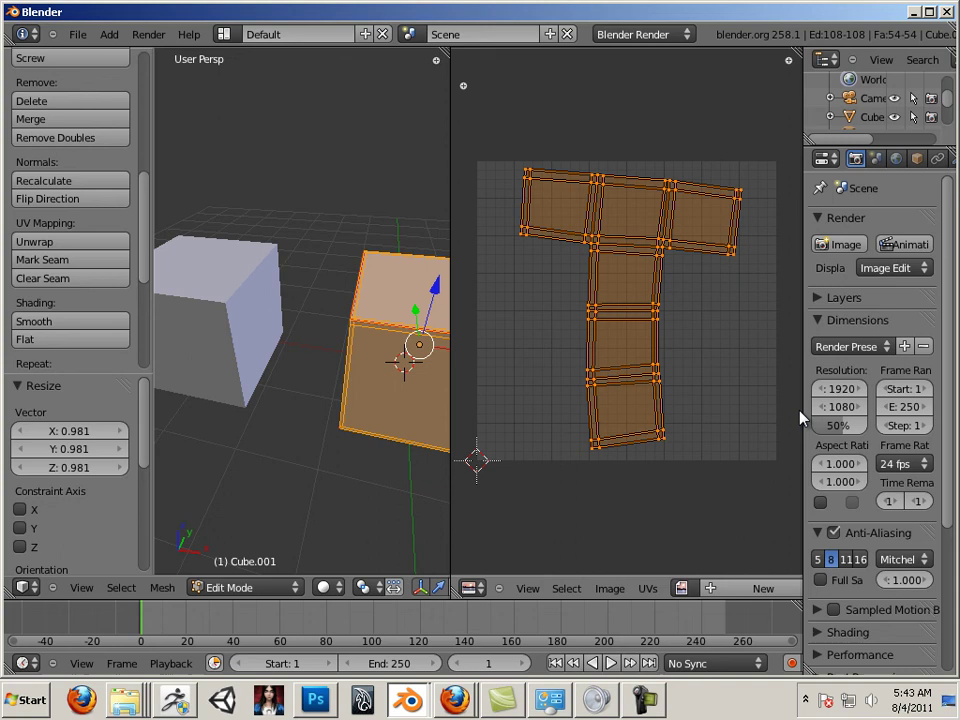
{"action": "middle_click_drag", "start_coordinate": [435, 407], "coordinate": [302, 405], "text": "shift"}
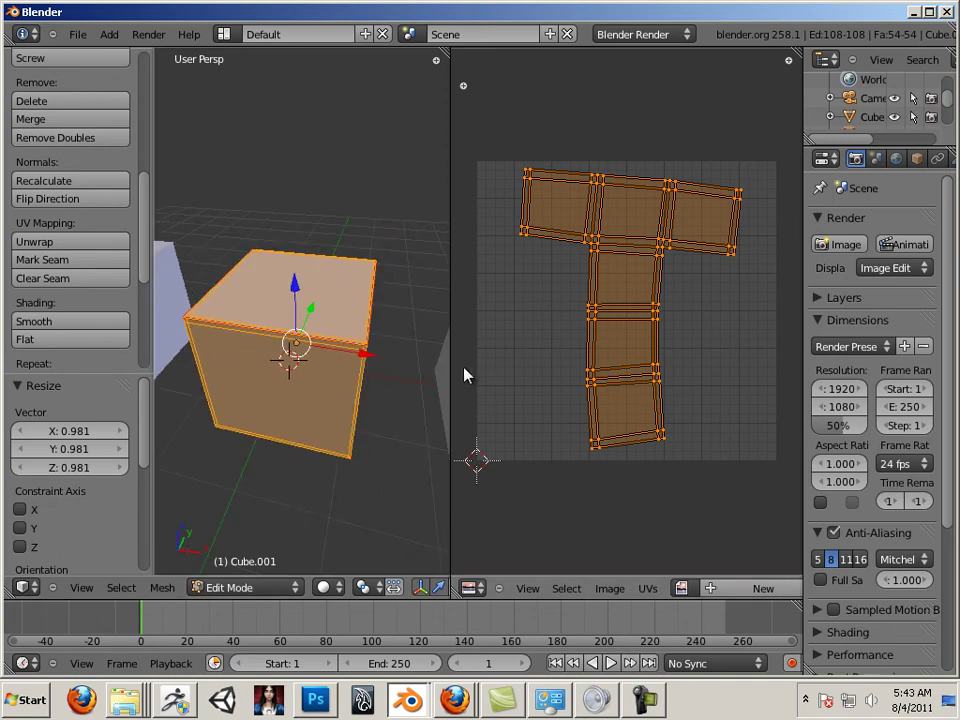
Scale Cube.002's UV island to 0.951 in the UV editor, then return to Object Mode
{"action": "left_click_drag", "start_coordinate": [449, 376], "coordinate": [712, 405]}
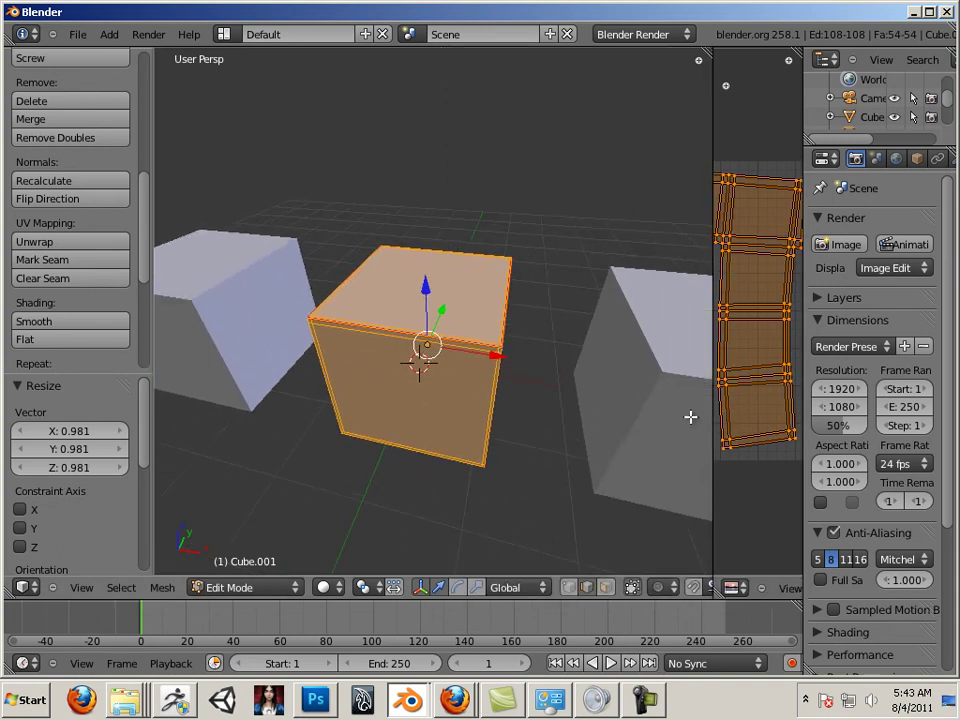
{"action": "key", "text": "Tab"}
{"action": "right_click", "coordinate": [655, 404]}
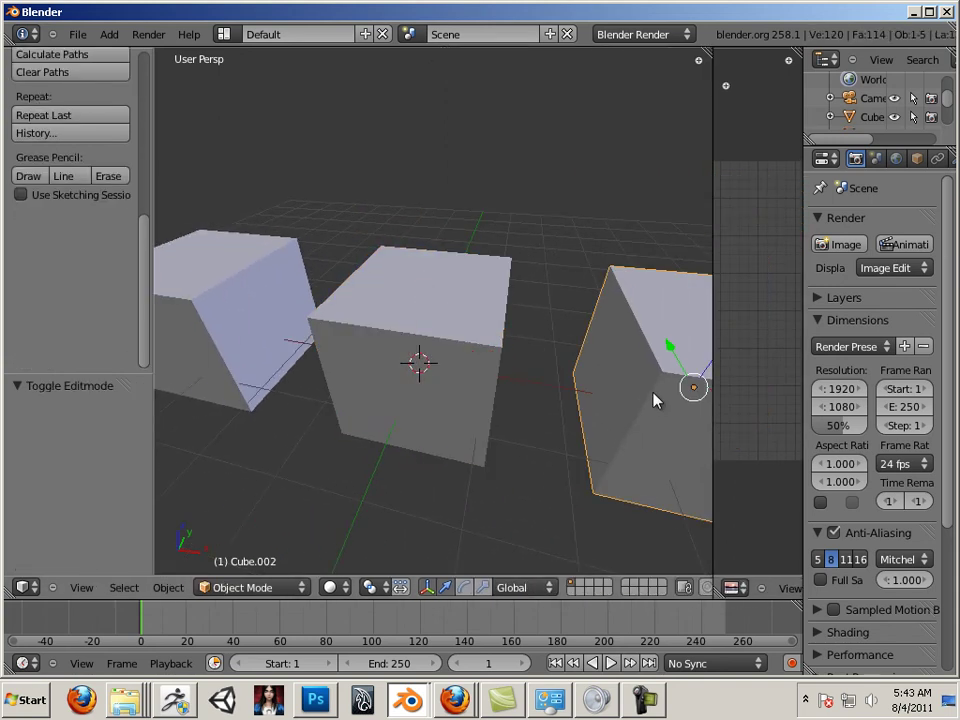
{"action": "key", "text": "Tab"}
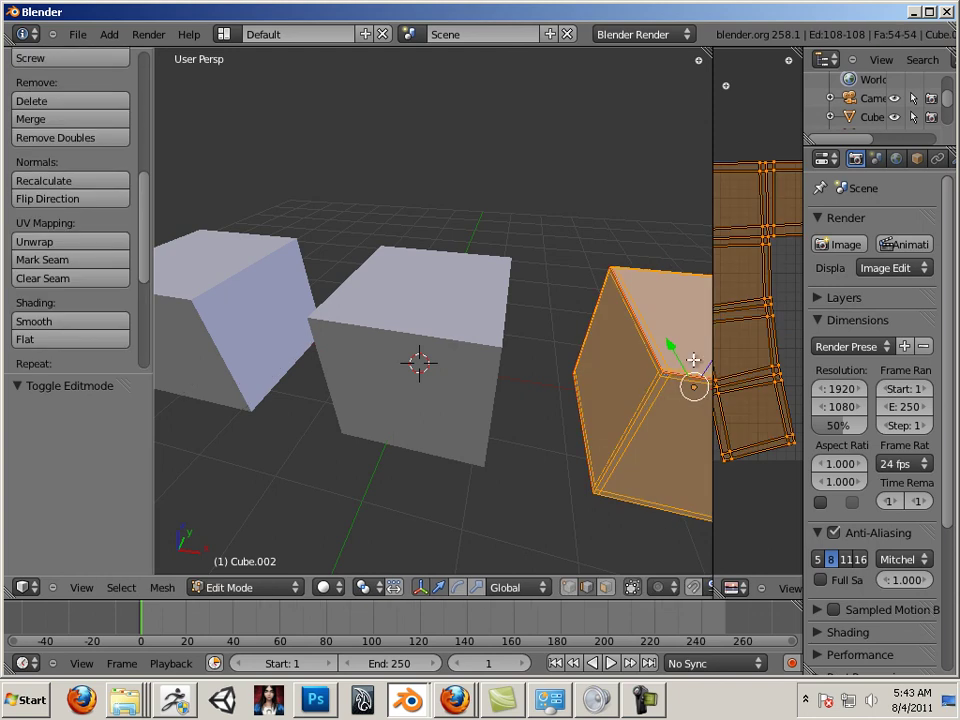
{"action": "left_click_drag", "start_coordinate": [711, 360], "coordinate": [405, 350]}
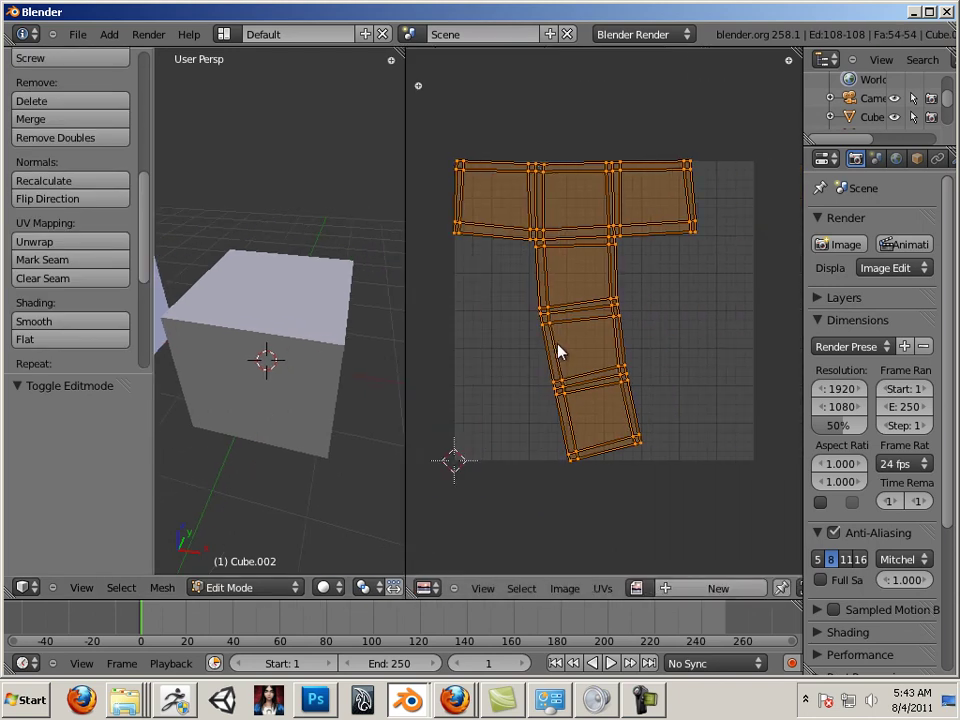
{"action": "key", "text": "s"}
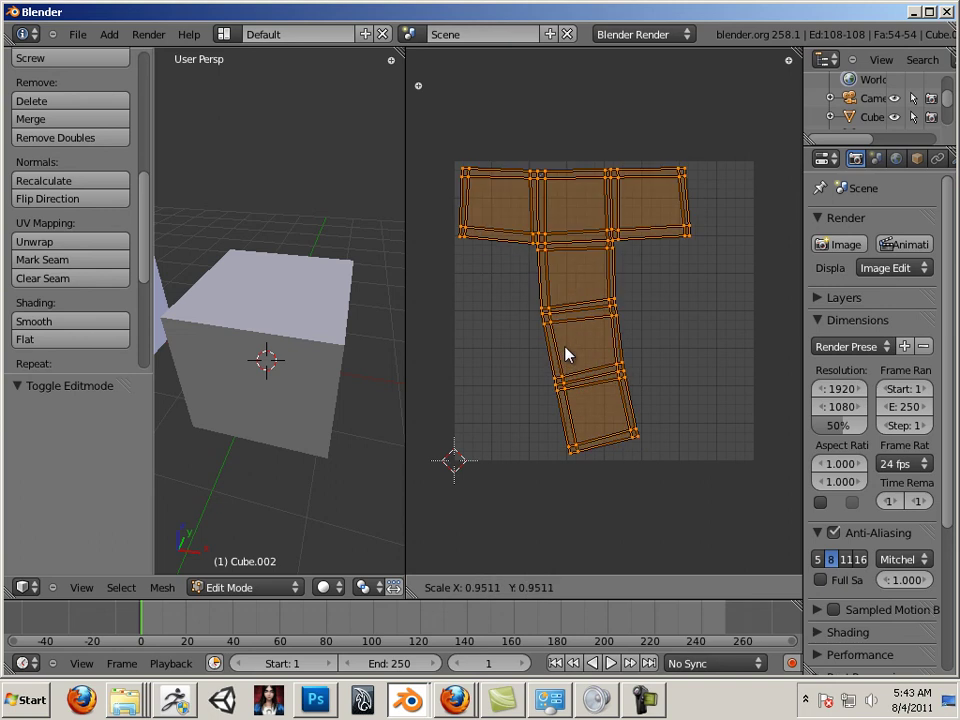
{"action": "left_click", "coordinate": [565, 355]}
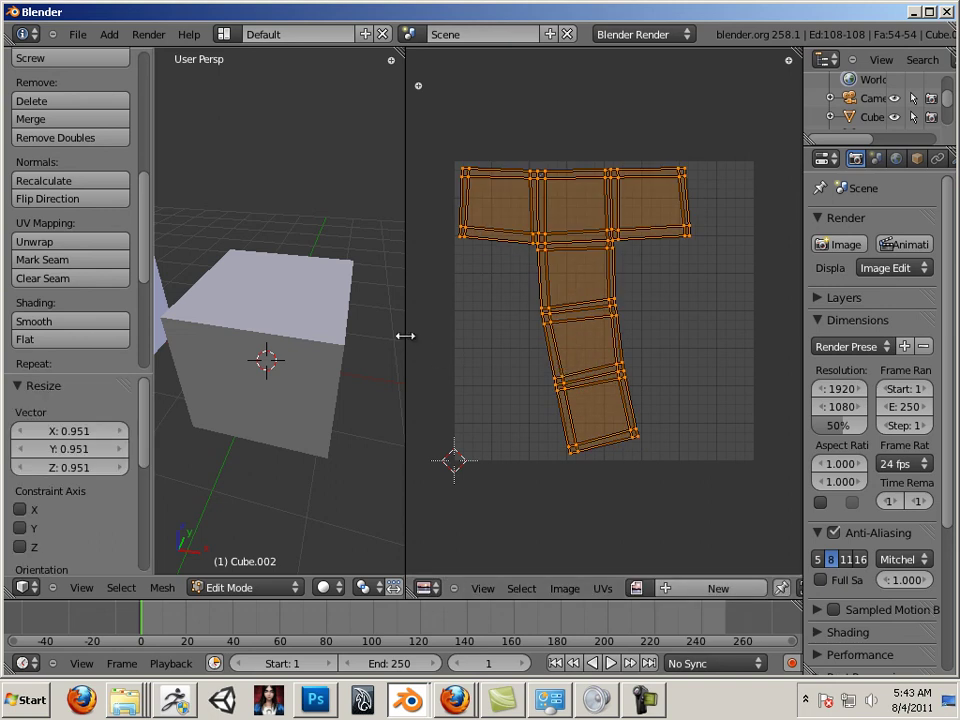
{"action": "left_click_drag", "start_coordinate": [405, 336], "coordinate": [686, 338]}
{"action": "scroll", "coordinate": [516, 377], "scroll_direction": "down", "scroll_amount": 3}
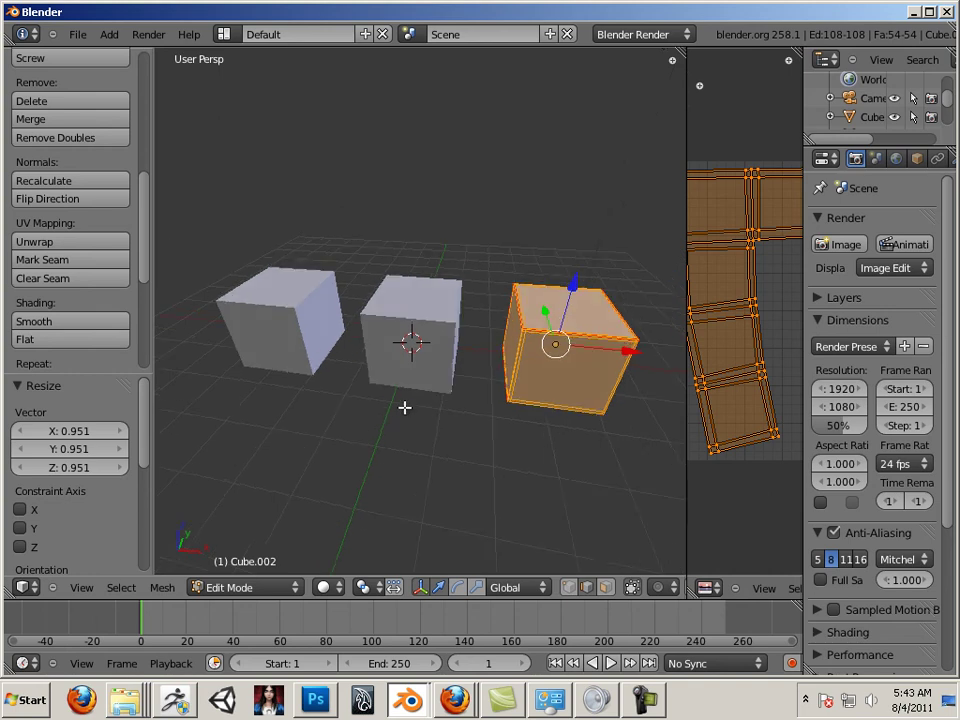
{"action": "scroll", "coordinate": [509, 412], "scroll_direction": "up", "scroll_amount": 2}
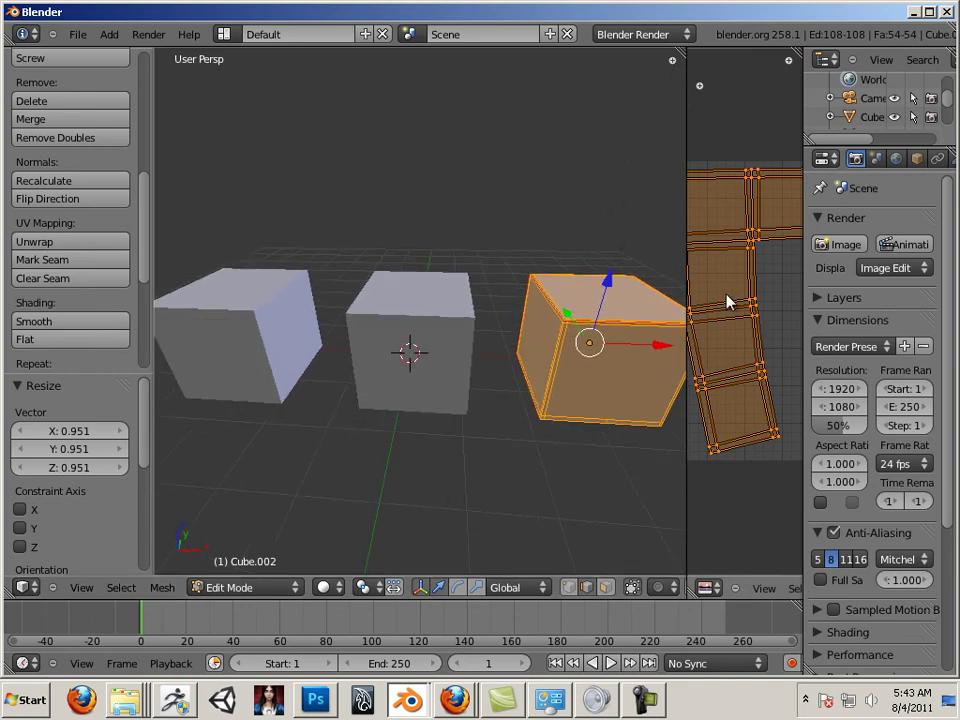
{"action": "left_click_drag", "start_coordinate": [686, 305], "coordinate": [503, 305]}
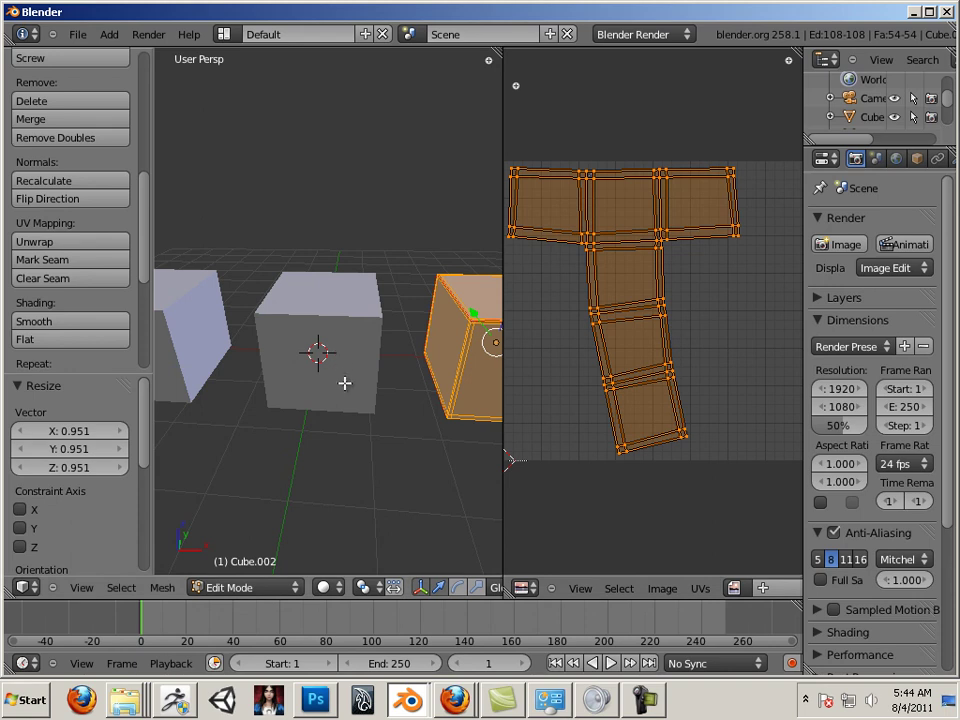
{"action": "key", "text": "Tab"}
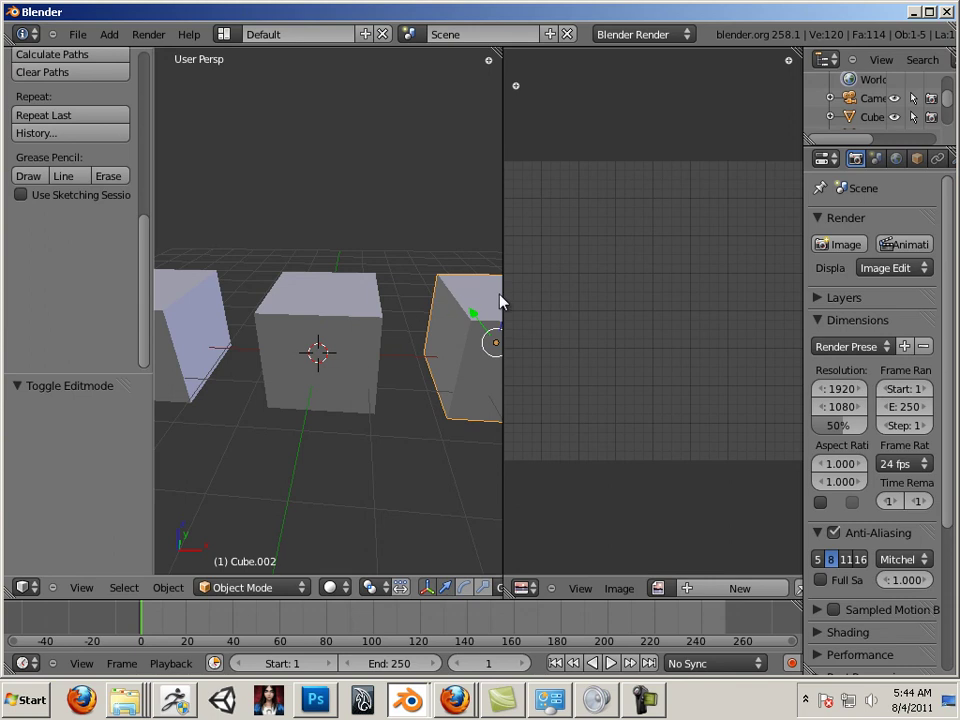
Select the left, middle and right cubes and merge them with Object > Join
{"action": "left_click_drag", "start_coordinate": [504, 290], "coordinate": [773, 315]}
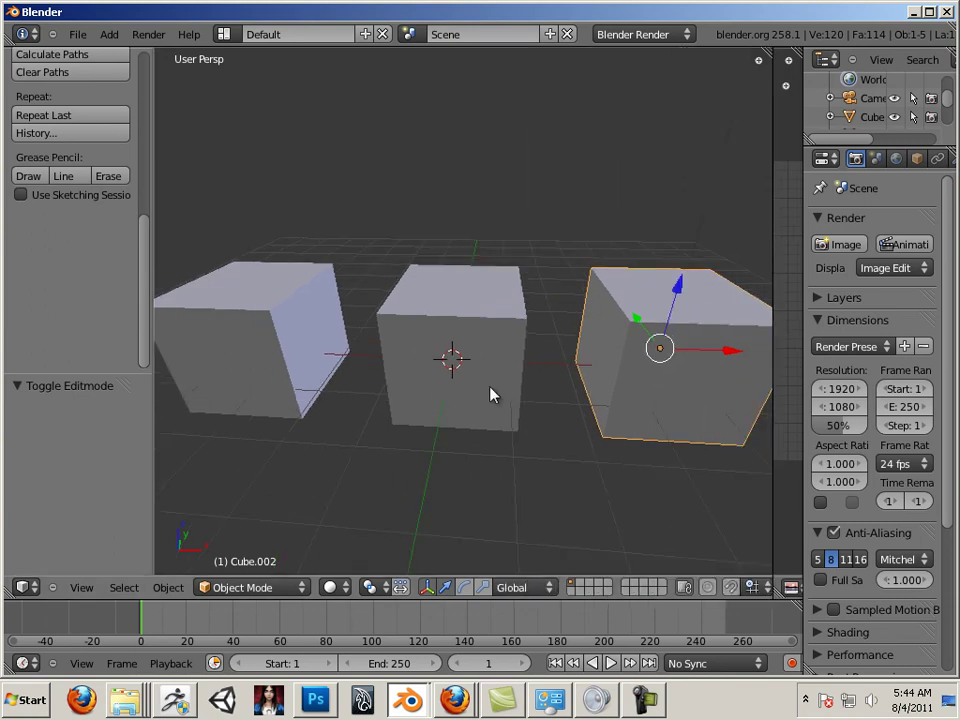
{"action": "right_click", "coordinate": [291, 392]}
{"action": "right_click", "coordinate": [456, 401], "text": "shift"}
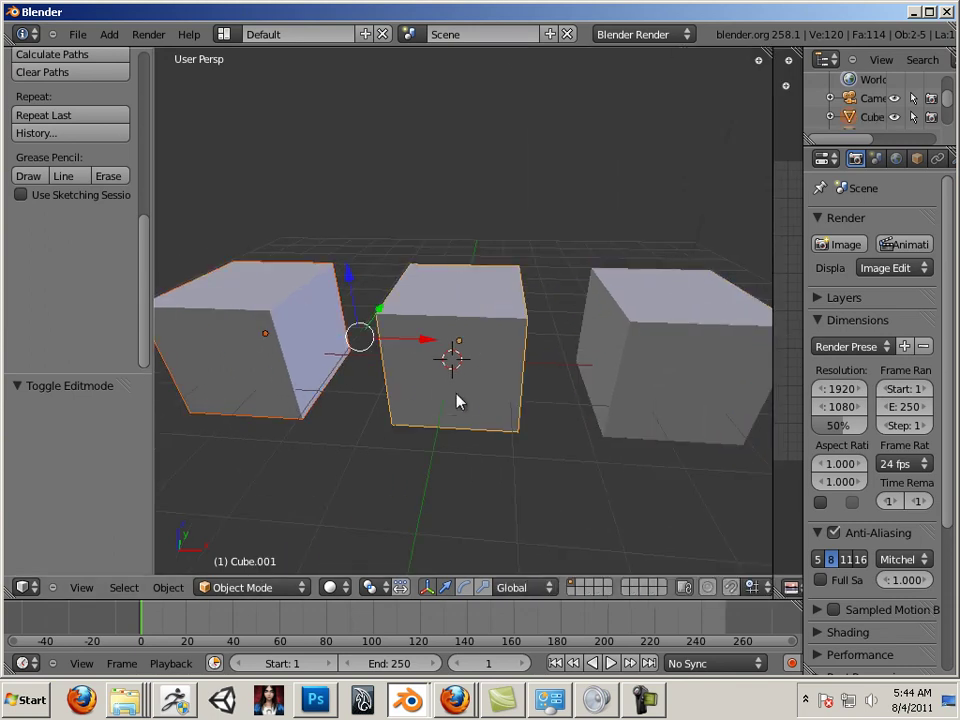
{"action": "right_click", "coordinate": [620, 410], "text": "shift"}
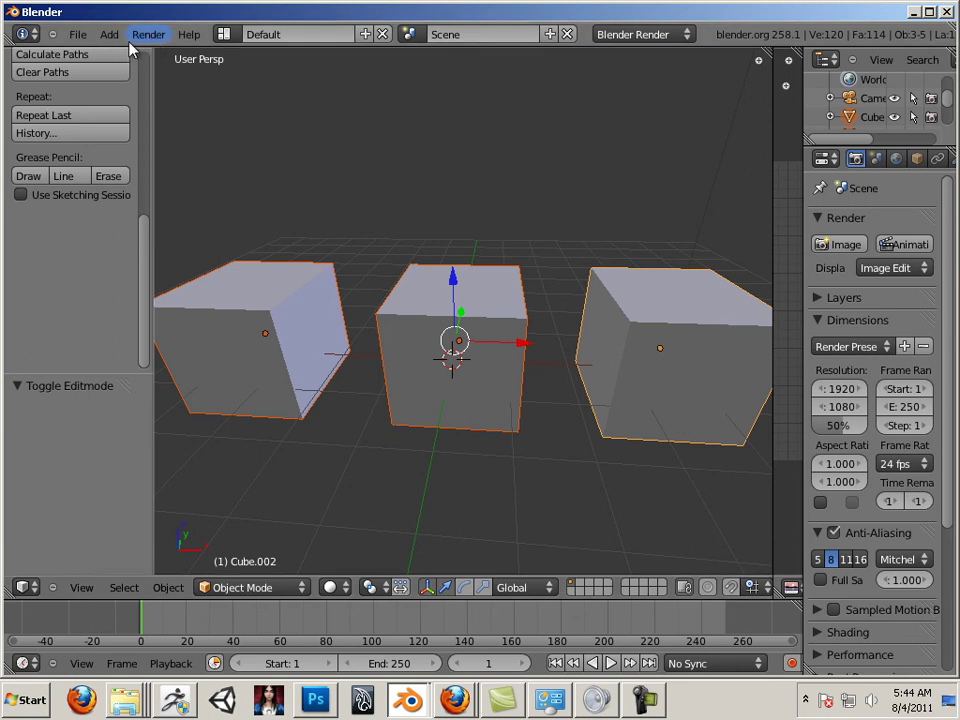
{"action": "left_click", "coordinate": [167, 588]}
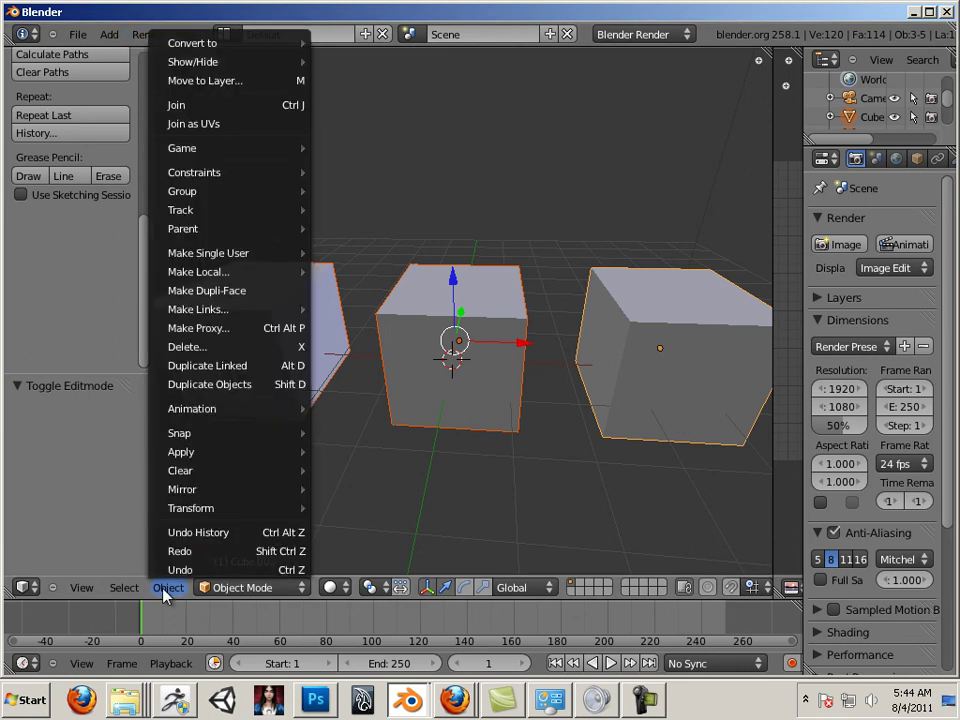
{"action": "left_click", "coordinate": [229, 106]}
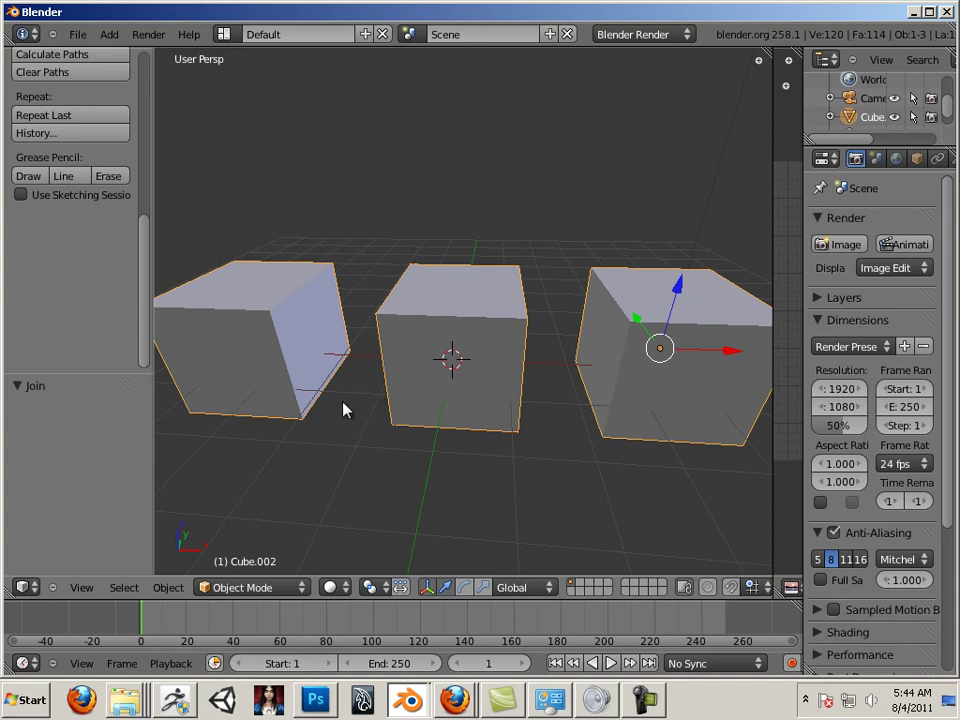
Export a Wavefront OBJ over test.obj in Desktop/_Blender to Zbrush
{"action": "left_click", "coordinate": [76, 36]}
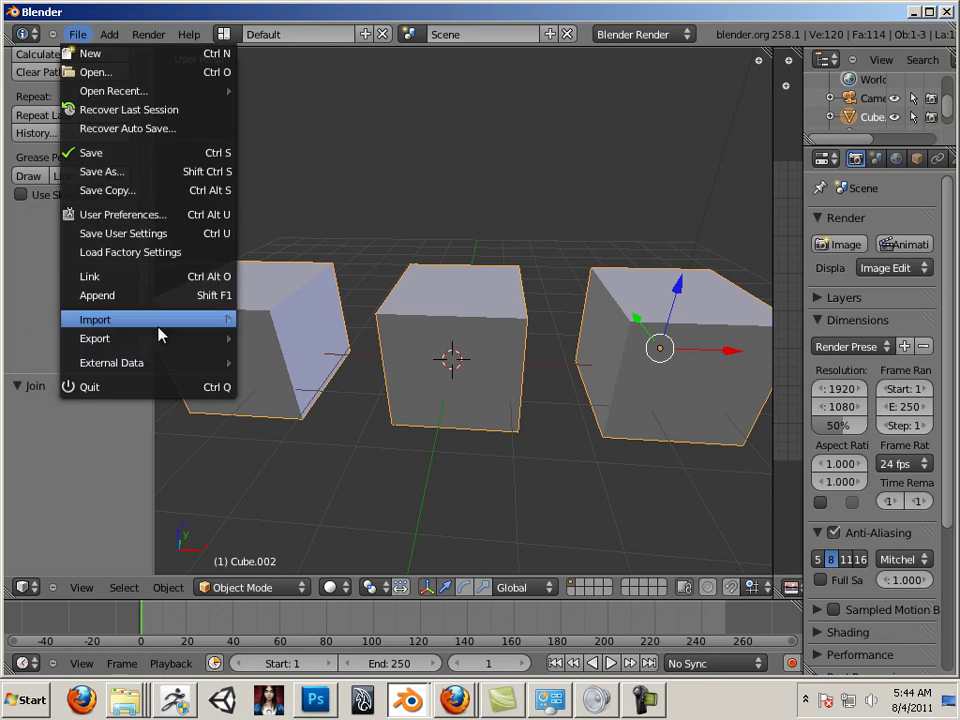
{"action": "mouse_move", "coordinate": [160, 340]}
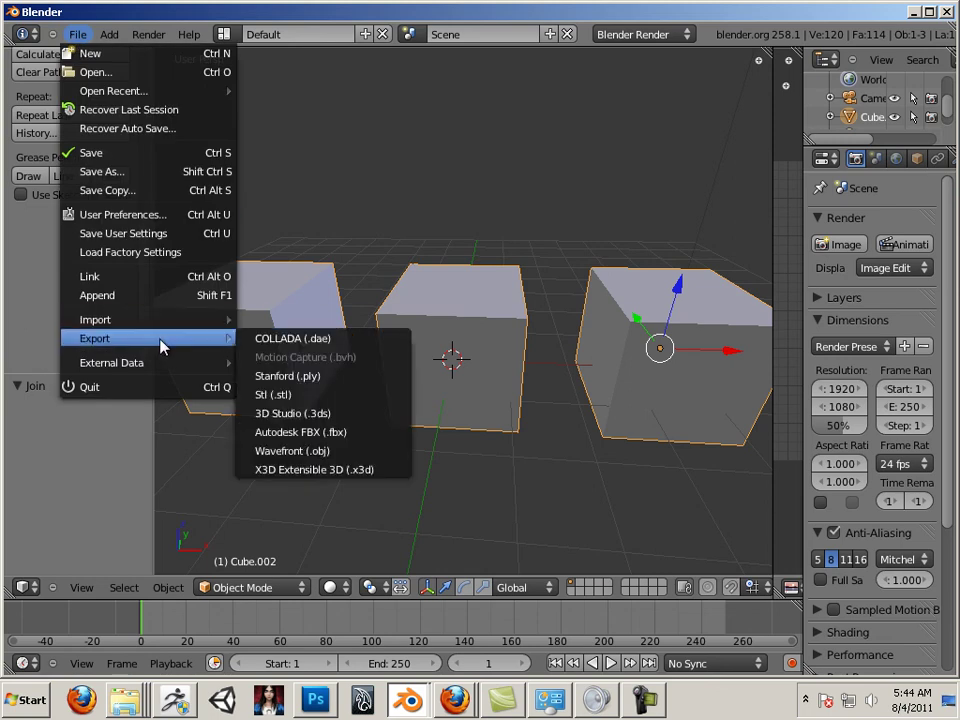
{"action": "left_click", "coordinate": [339, 452]}
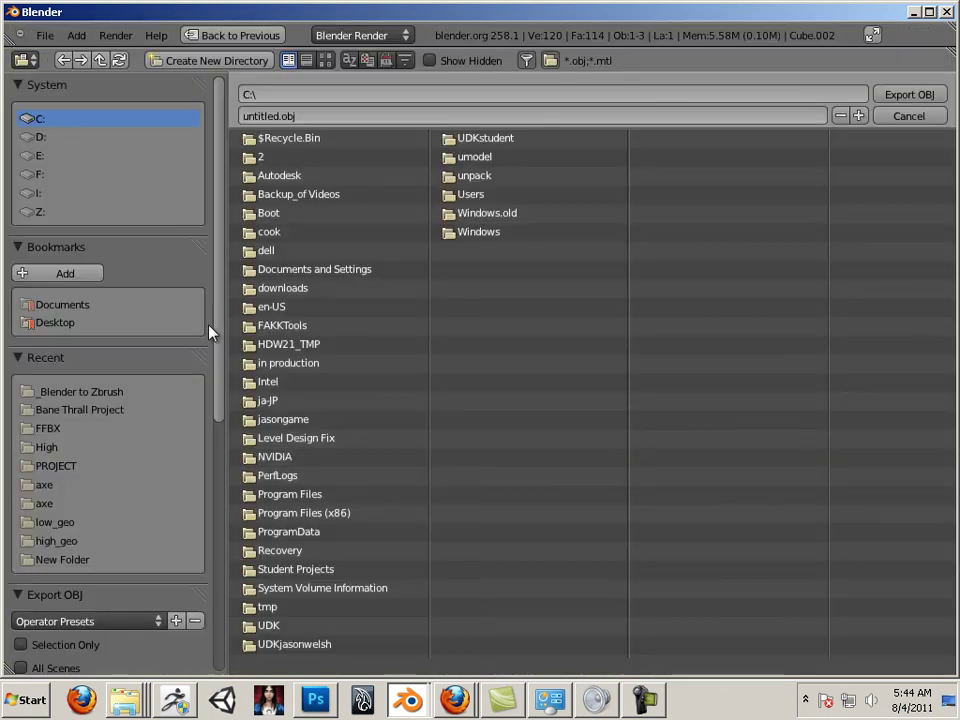
{"action": "left_click", "coordinate": [74, 325]}
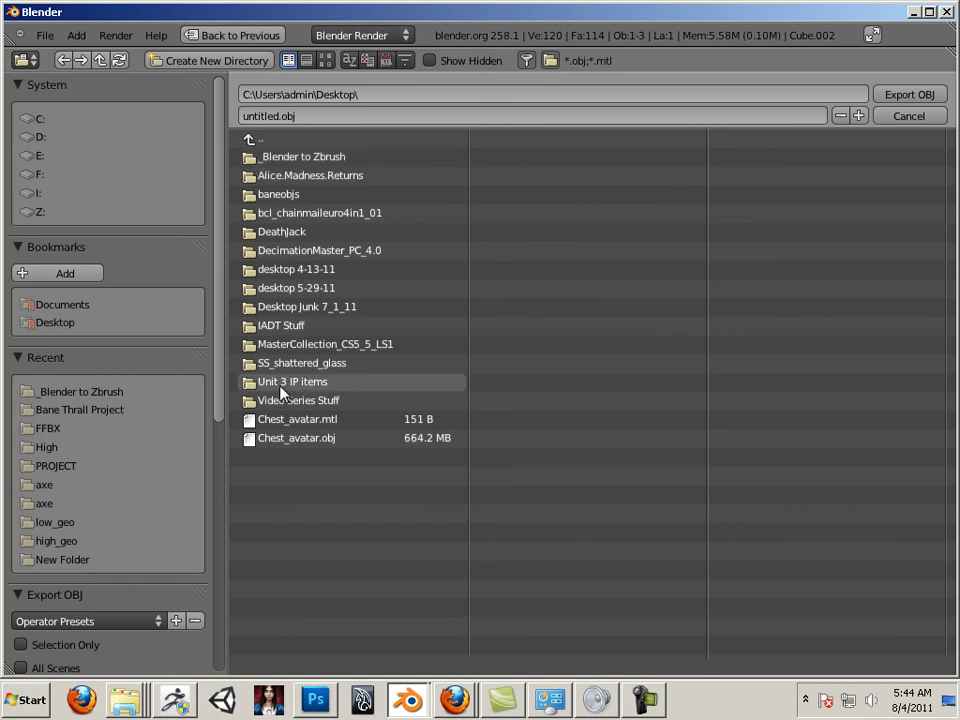
{"action": "left_click", "coordinate": [298, 160]}
{"action": "left_click", "coordinate": [287, 178]}
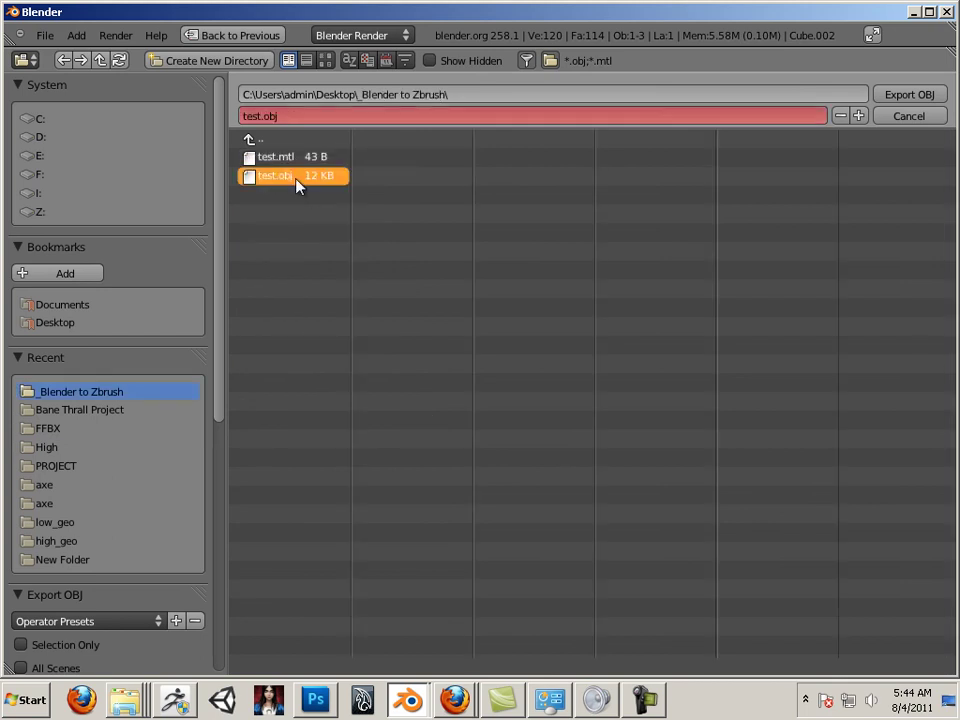
{"action": "left_click", "coordinate": [884, 94]}
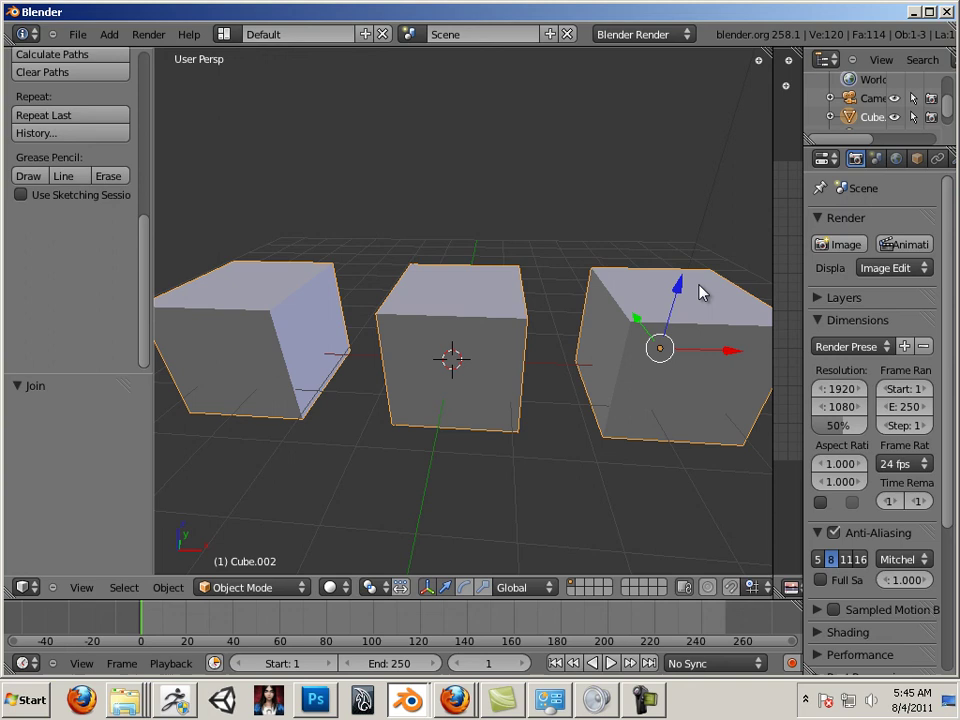
Cut three vertical edge loops into the cube, undoing an extra horizontal loop
{"action": "middle_click_drag", "start_coordinate": [545, 453], "coordinate": [541, 453]}
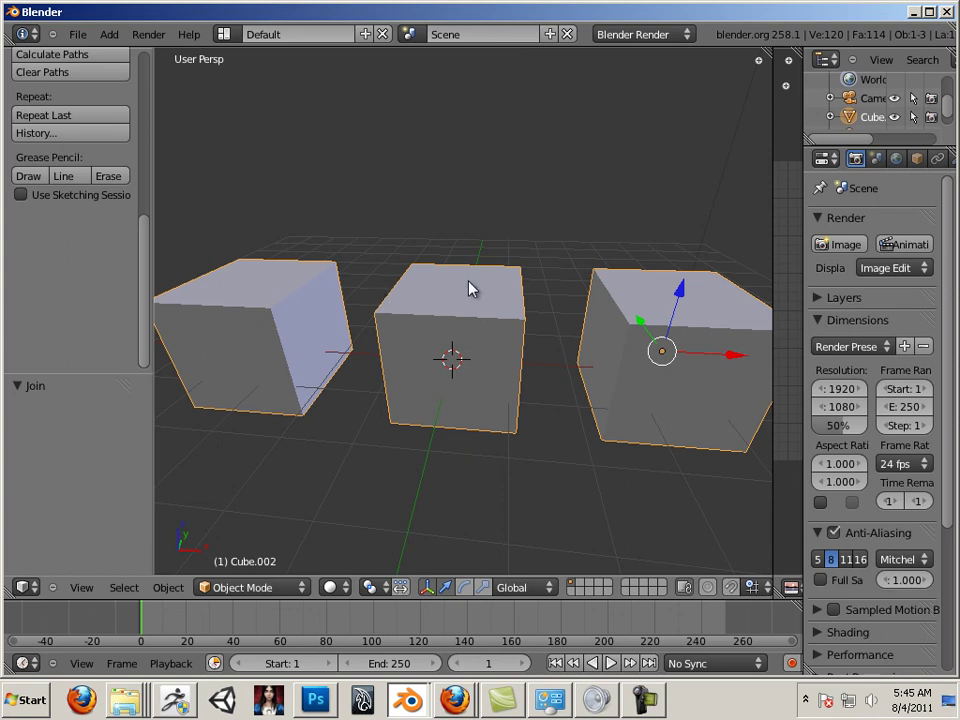
{"action": "middle_click_drag", "start_coordinate": [659, 371], "coordinate": [568, 381]}
{"action": "key", "text": "Tab"}
{"action": "scroll", "coordinate": [560, 371], "scroll_direction": "up", "scroll_amount": 2}
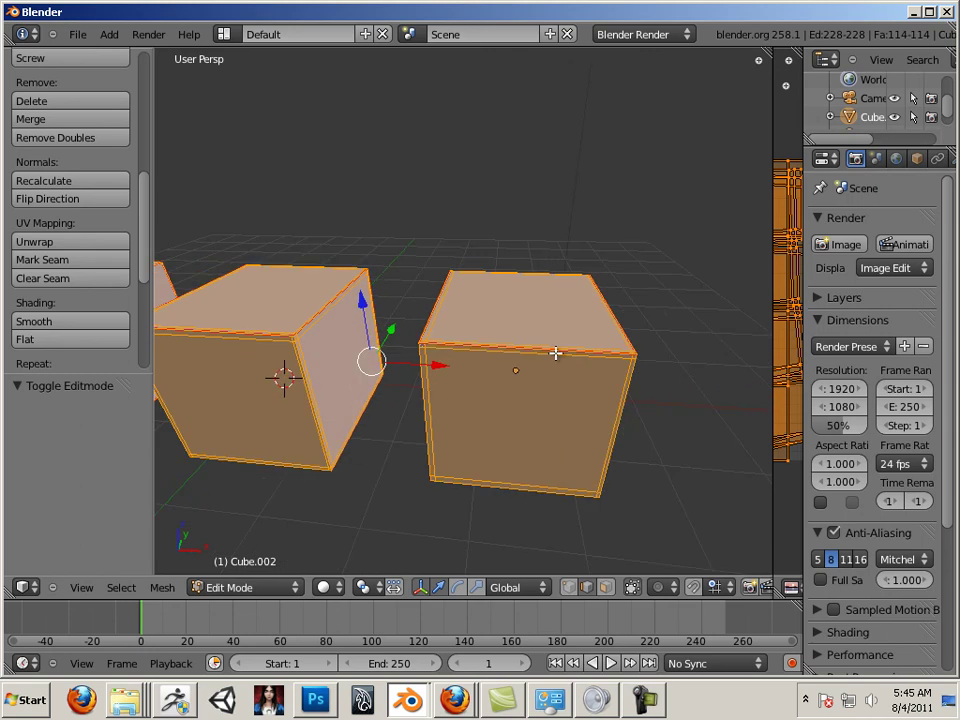
{"action": "right_click", "coordinate": [553, 354]}
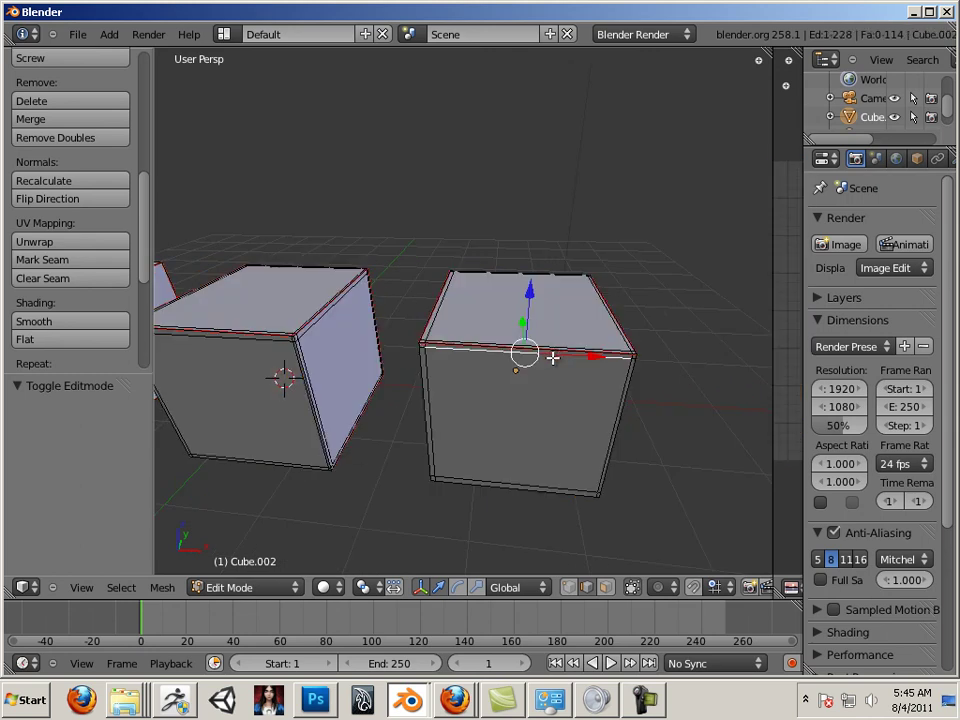
{"action": "key", "text": "ctrl+r"}
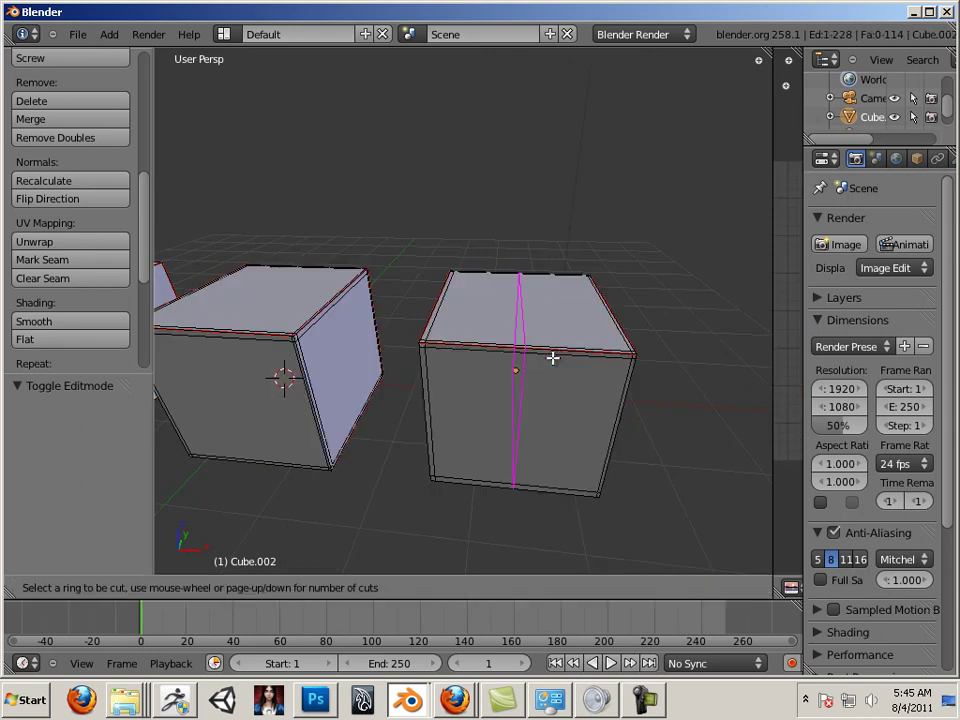
{"action": "scroll", "coordinate": [553, 358], "scroll_direction": "up", "scroll_amount": 2}
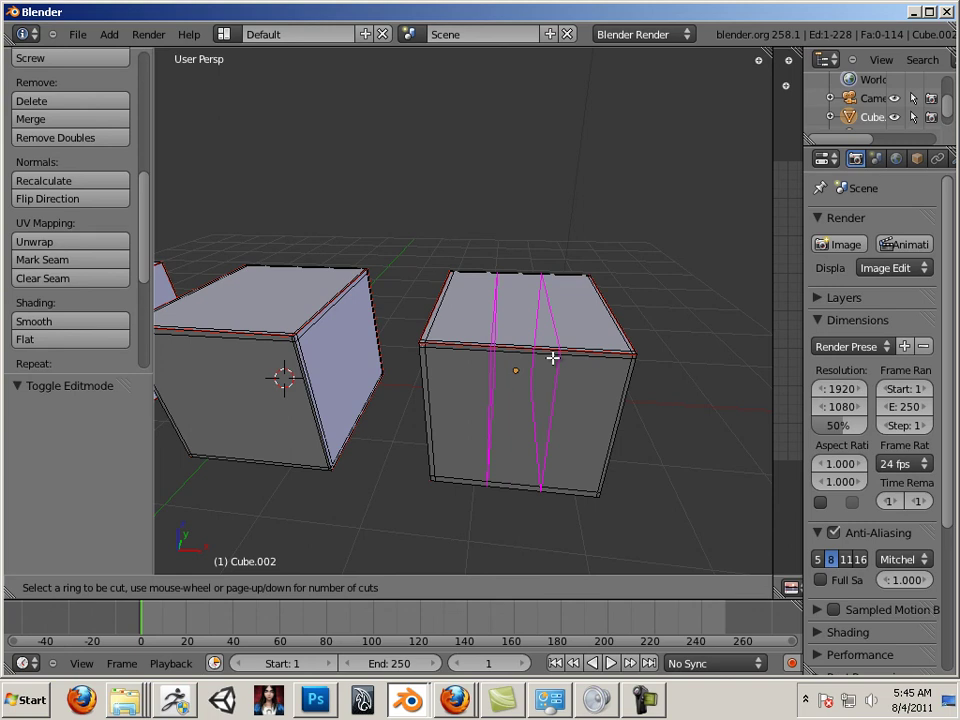
{"action": "left_click", "coordinate": [553, 358]}
{"action": "right_click", "coordinate": [562, 382]}
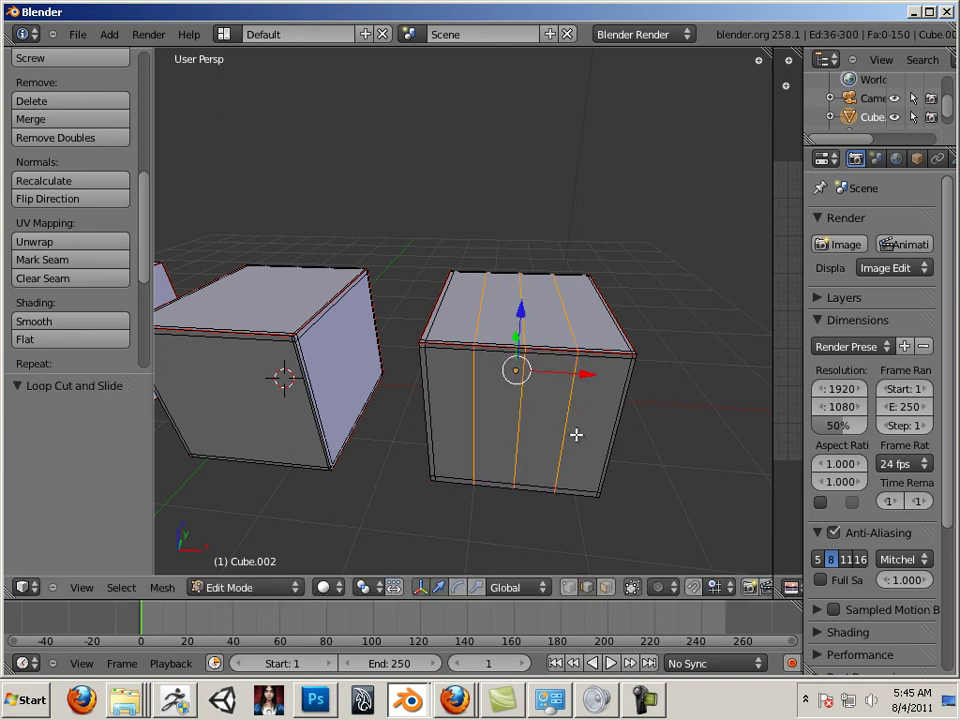
{"action": "left_click", "coordinate": [566, 431]}
{"action": "right_click", "coordinate": [567, 432]}
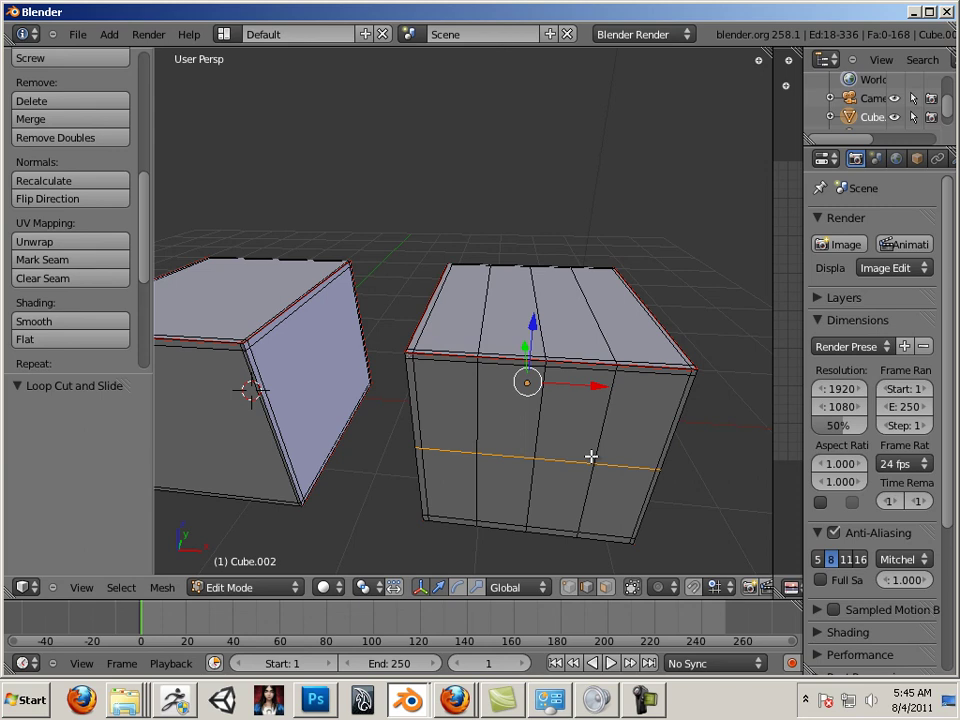
{"action": "key", "text": "ctrl+z"}
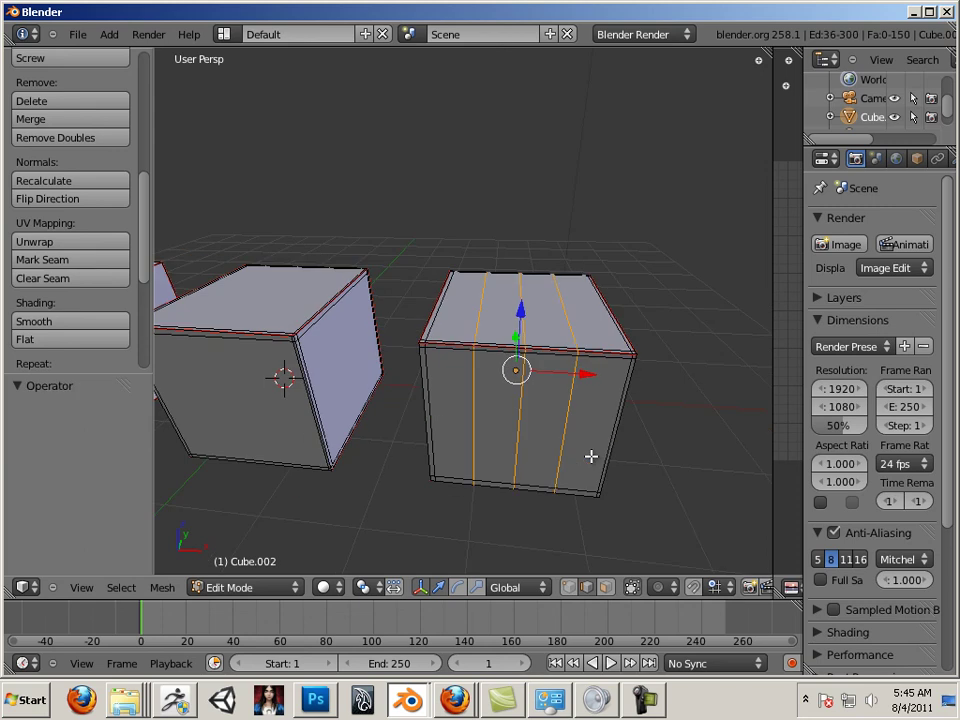
Cut three horizontal edge loops around the cube from its right vertical edge
{"action": "right_click", "coordinate": [591, 456]}
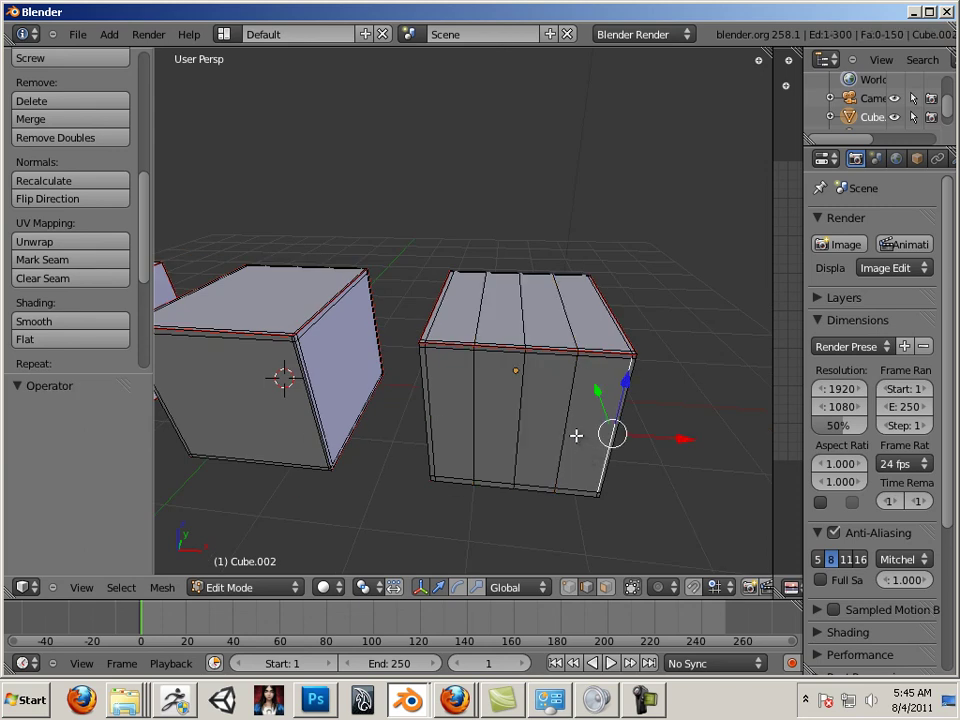
{"action": "key", "text": "ctrl+r"}
{"action": "scroll", "coordinate": [576, 436], "scroll_direction": "up", "scroll_amount": 1}
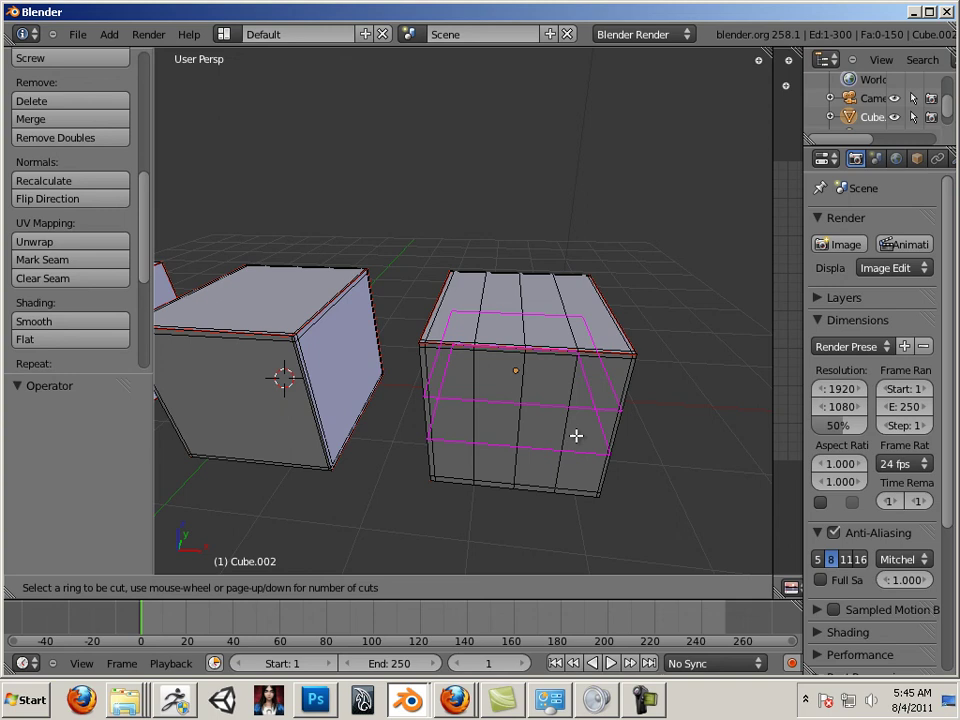
{"action": "scroll", "coordinate": [576, 436], "scroll_direction": "up", "scroll_amount": 1}
{"action": "left_click", "coordinate": [576, 436]}
{"action": "right_click", "coordinate": [576, 436]}
Add three lengthwise edge loops across the front cube and return to Object Mode
{"action": "middle_click_drag", "start_coordinate": [626, 429], "coordinate": [432, 416]}
{"action": "key", "text": "ctrl+r"}
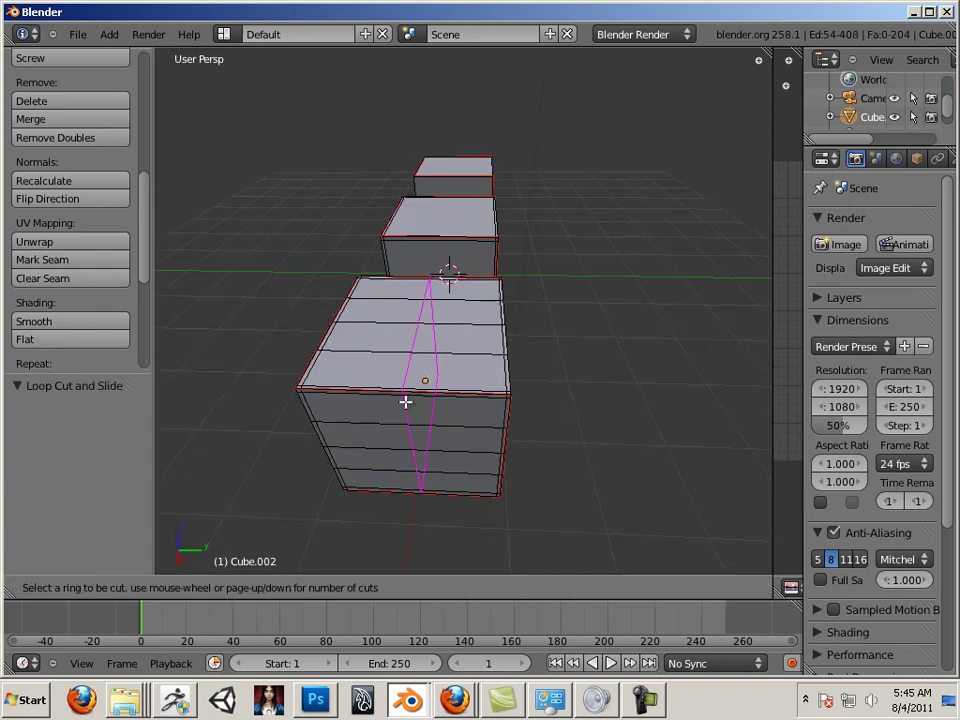
{"action": "left_click", "coordinate": [405, 402]}
{"action": "right_click", "coordinate": [405, 402]}
{"action": "scroll", "coordinate": [407, 399], "scroll_direction": "up", "scroll_amount": 2}
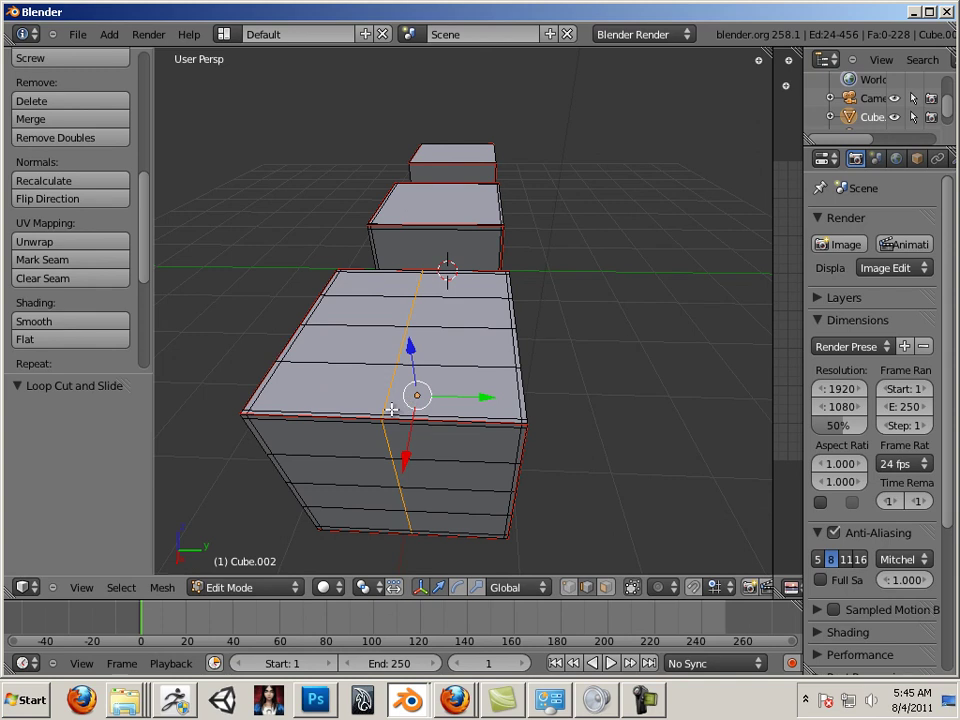
{"action": "key", "text": "ctrl+r"}
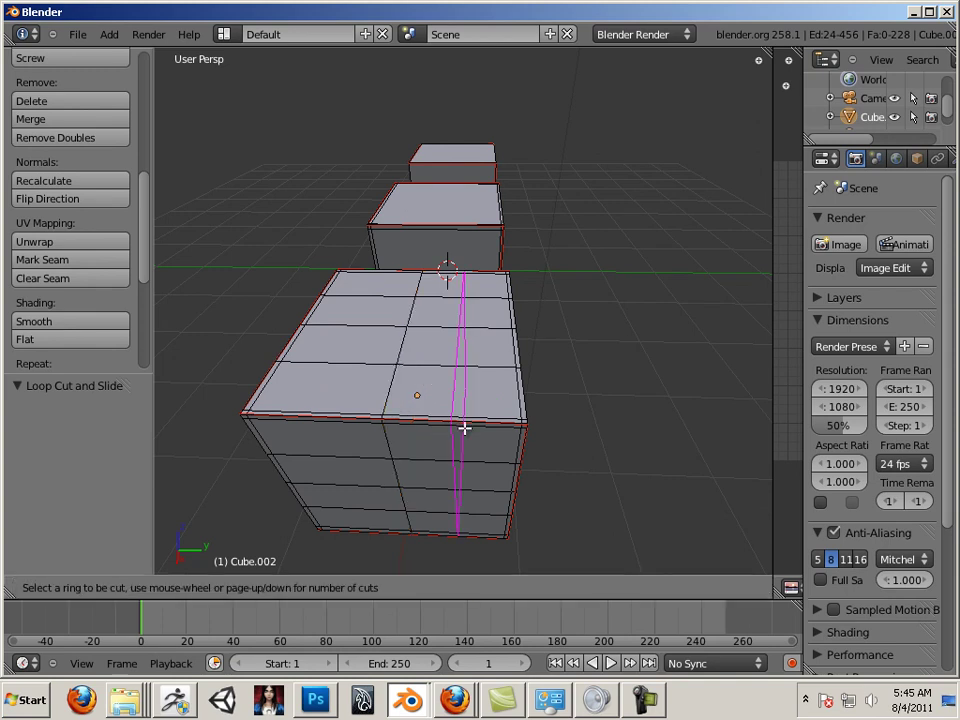
{"action": "left_click", "coordinate": [465, 428]}
{"action": "right_click", "coordinate": [463, 400]}
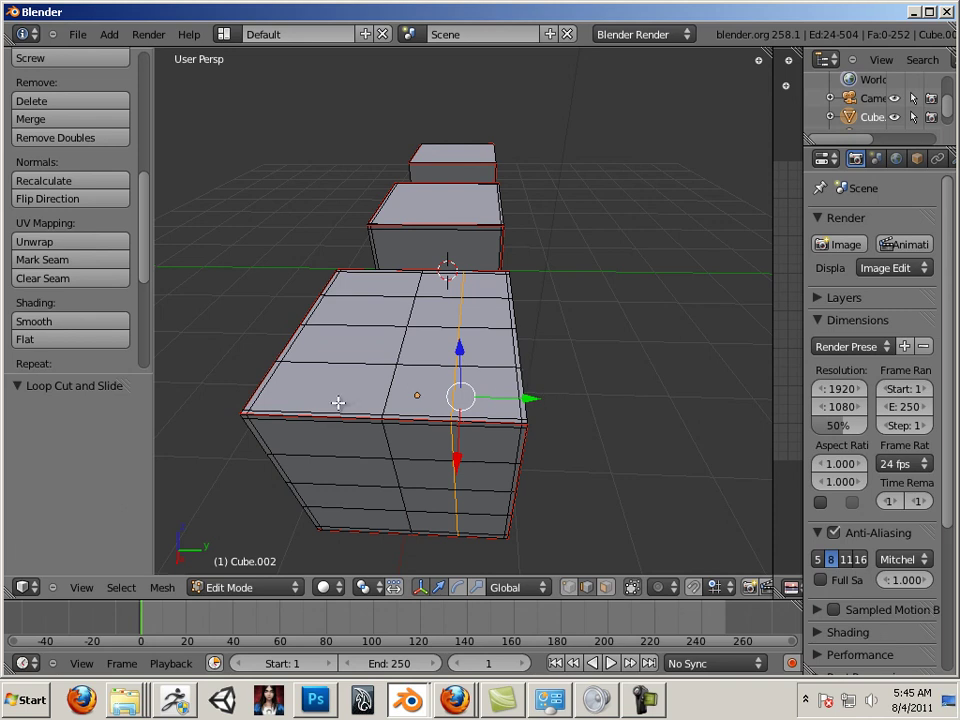
{"action": "key", "text": "ctrl+r"}
{"action": "left_click", "coordinate": [311, 398]}
{"action": "right_click", "coordinate": [311, 398]}
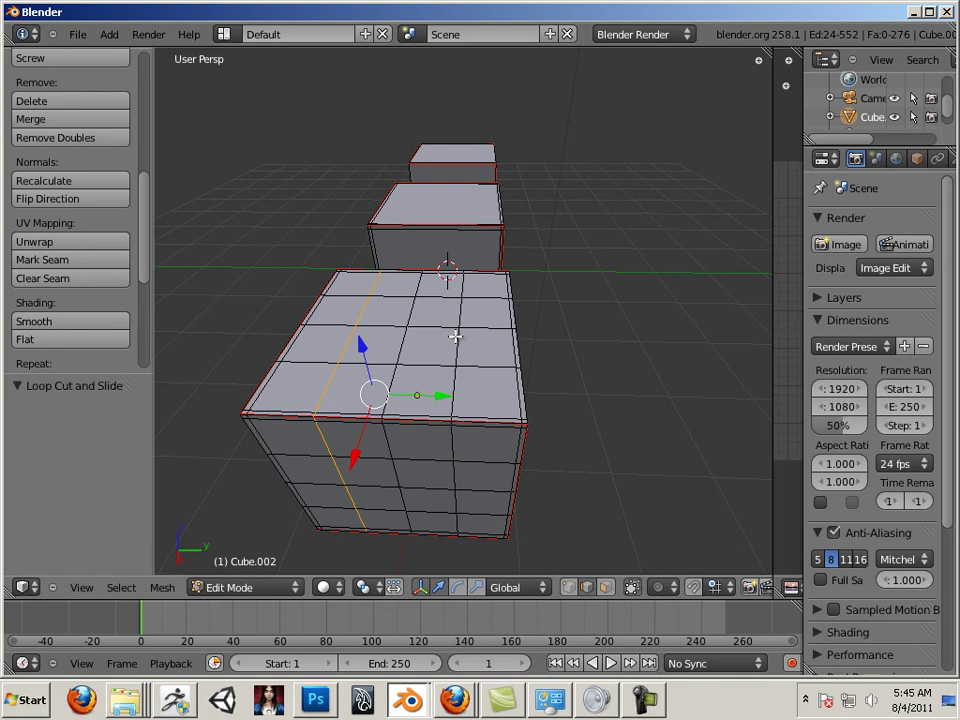
{"action": "key", "text": "Tab"}
Export the loop-cut mesh as Wavefront OBJ over test.obj in _Blender to Zbrush
{"action": "middle_click_drag", "start_coordinate": [289, 251], "coordinate": [195, 131]}
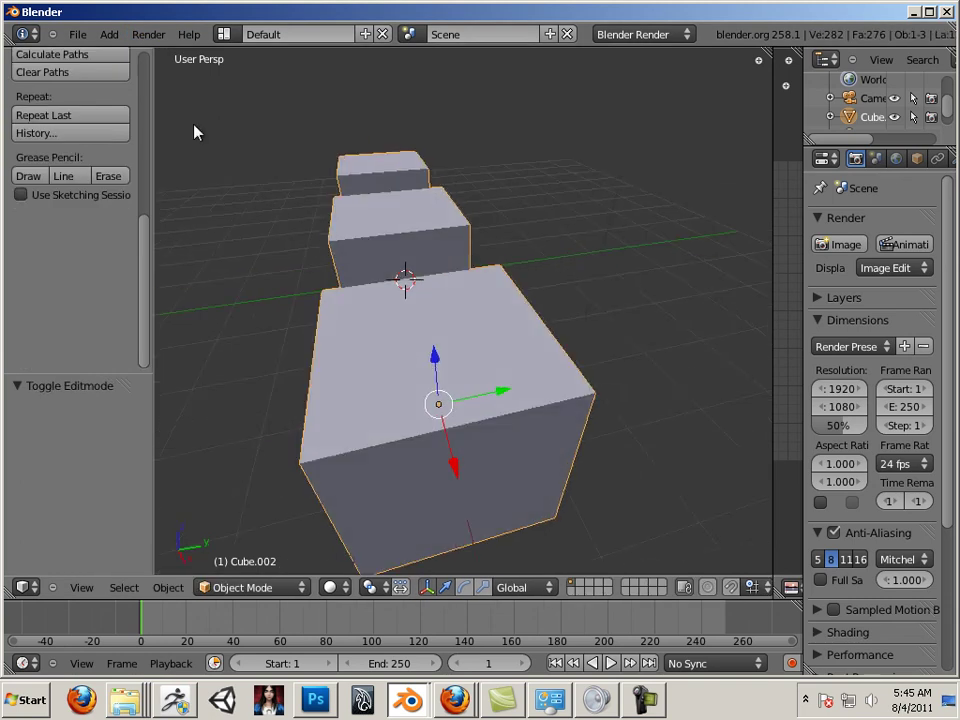
{"action": "left_click", "coordinate": [78, 34]}
{"action": "mouse_move", "coordinate": [189, 339]}
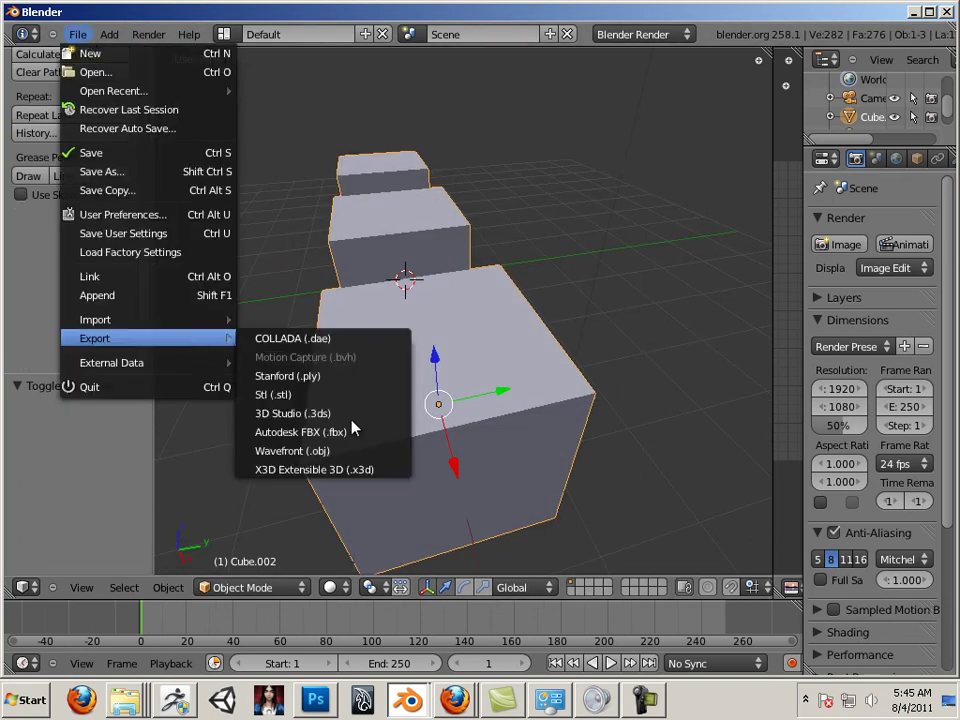
{"action": "left_click", "coordinate": [346, 452]}
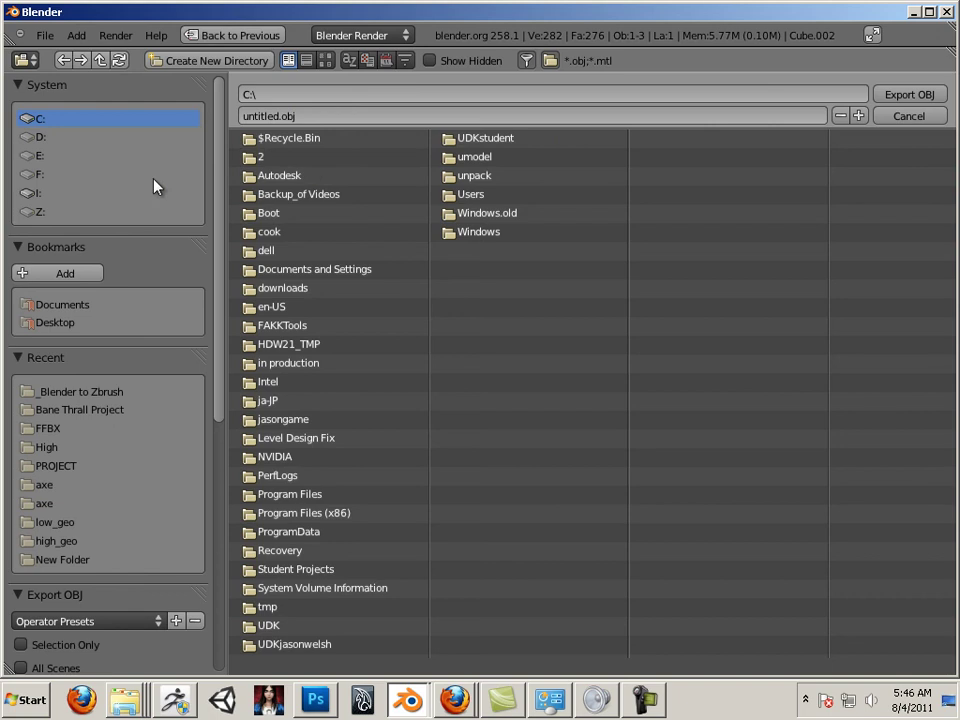
{"action": "left_click", "coordinate": [70, 323]}
{"action": "left_click", "coordinate": [285, 157]}
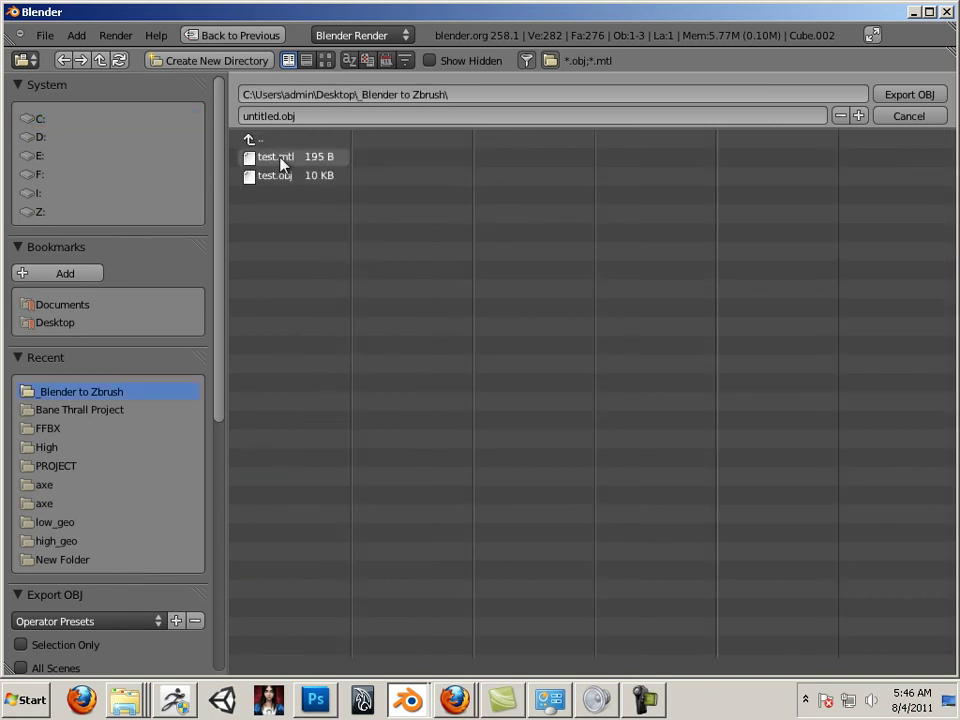
{"action": "left_click", "coordinate": [285, 176]}
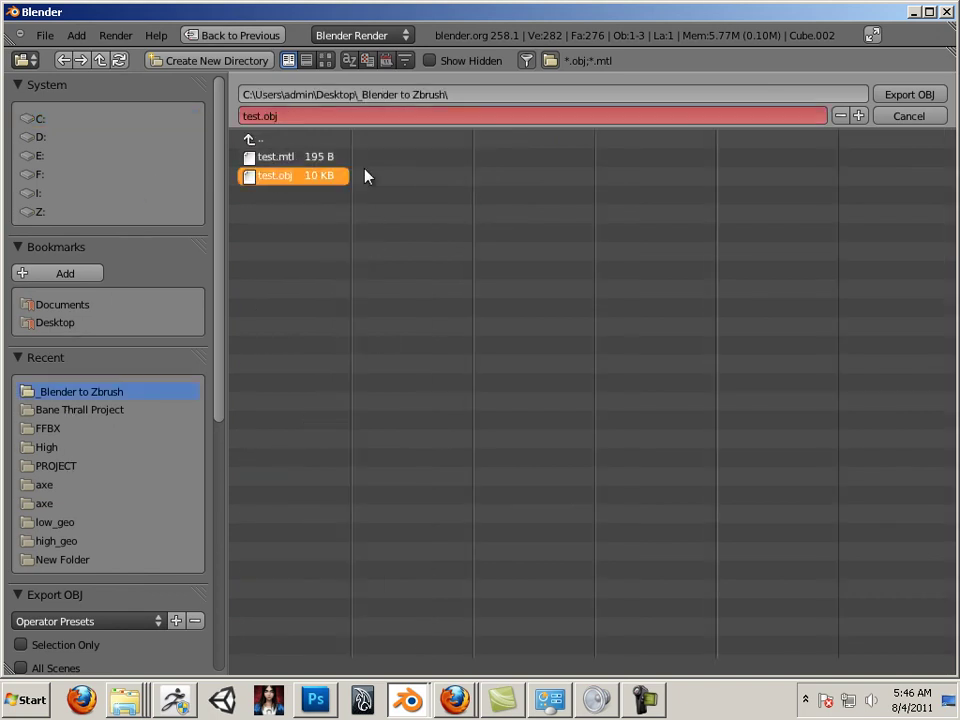
{"action": "left_click", "coordinate": [905, 93]}
{"action": "middle_click_drag", "start_coordinate": [322, 322], "coordinate": [473, 456]}
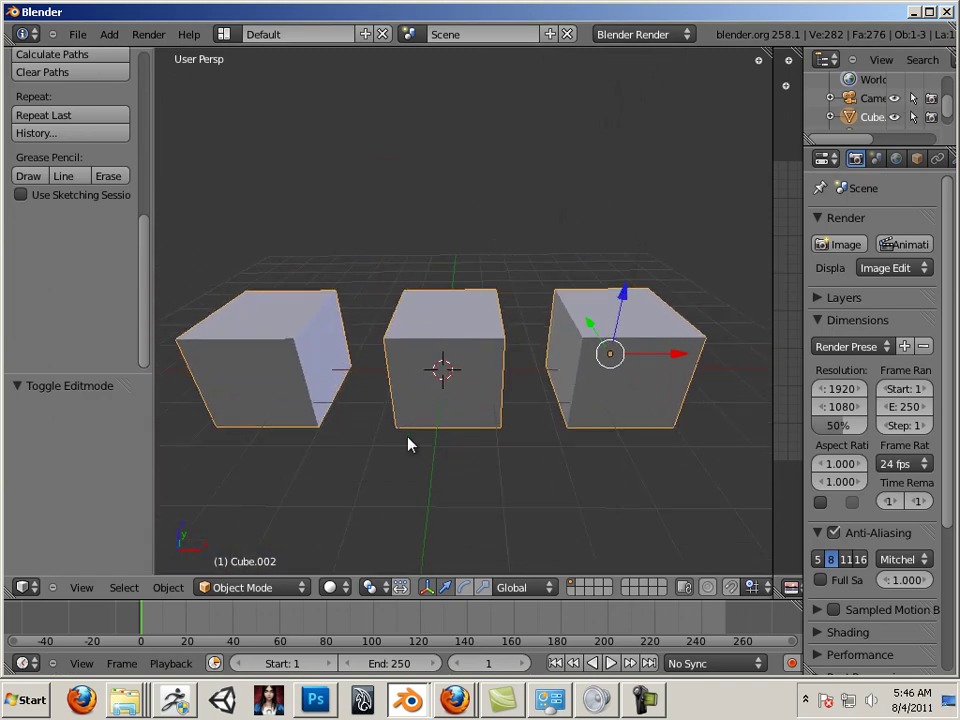